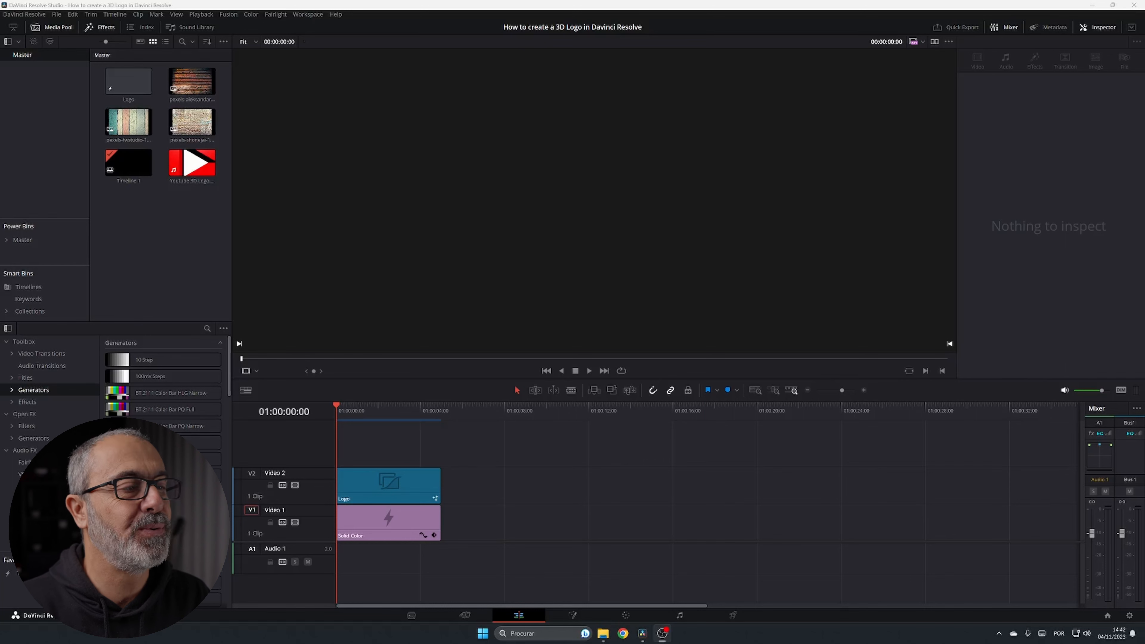
Play the finished red 3D logo animation on the timeline, stopping at 01:00:04:00
{"action": "left_click", "coordinate": [589, 369]}
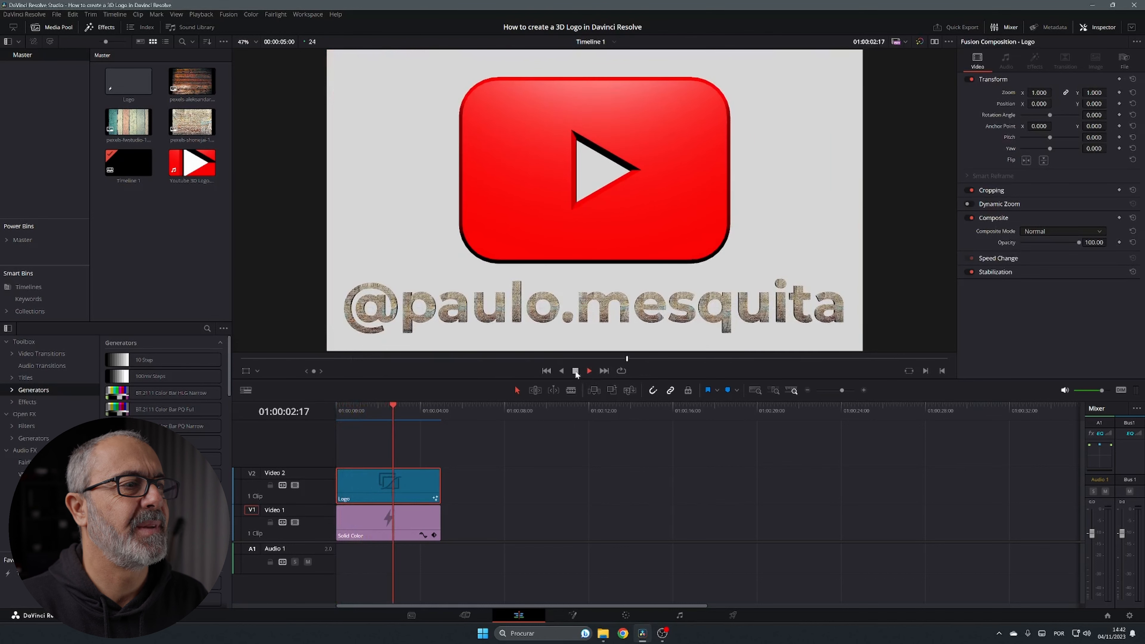
{"action": "left_click", "coordinate": [576, 372]}
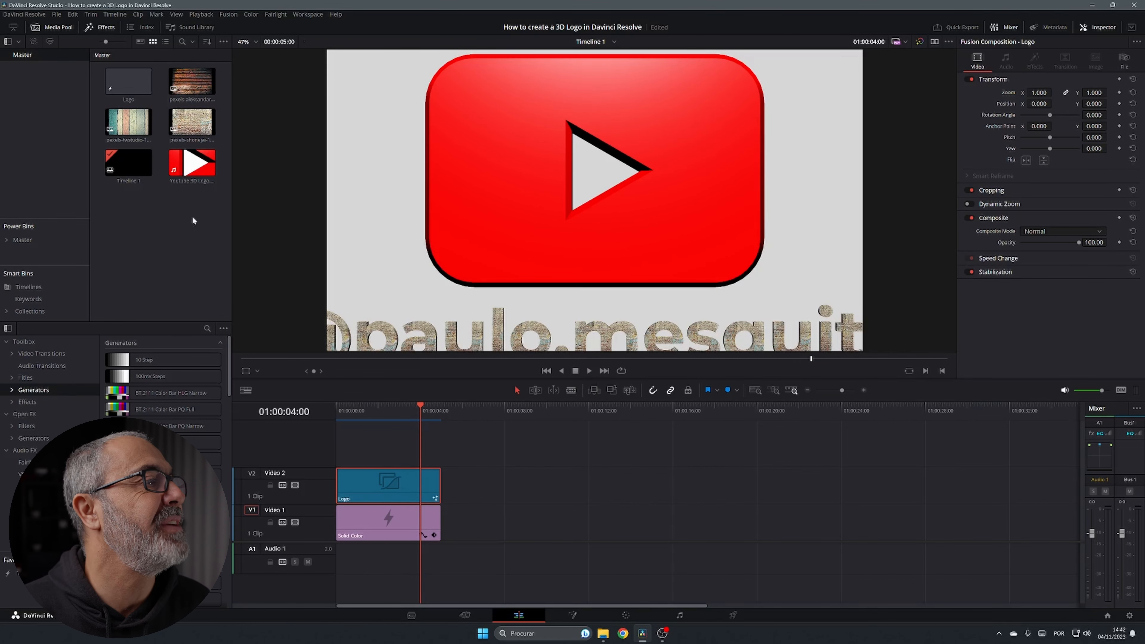
Create a Fusion composition clip named '3D Youtube' in the media pool
{"action": "left_click", "coordinate": [169, 230]}
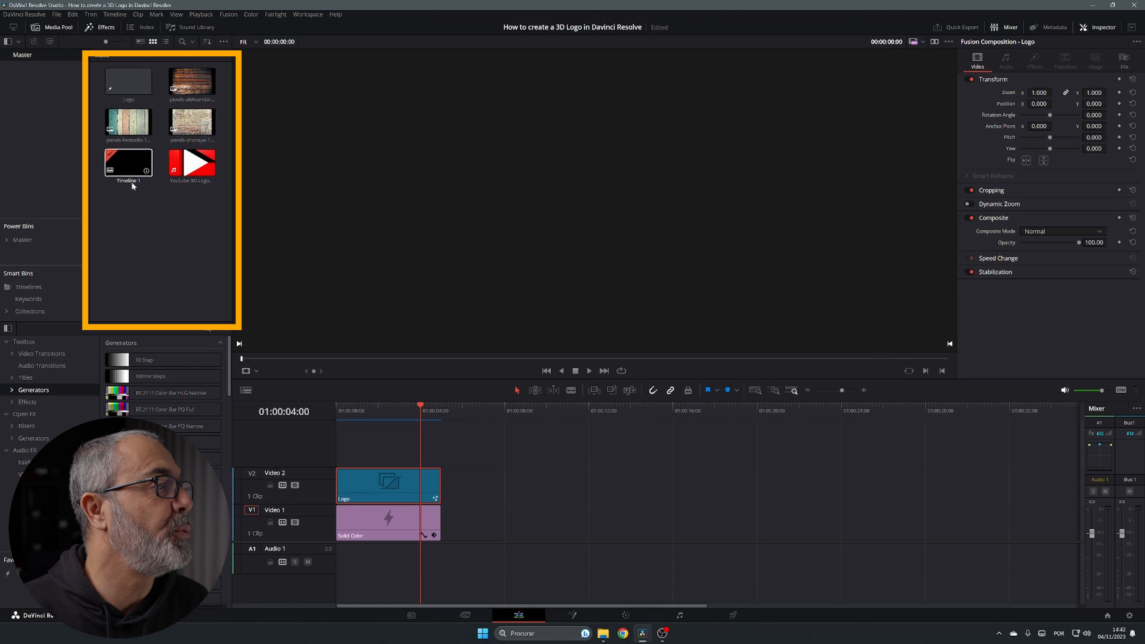
{"action": "right_click", "coordinate": [169, 225]}
{"action": "left_click", "coordinate": [211, 265]}
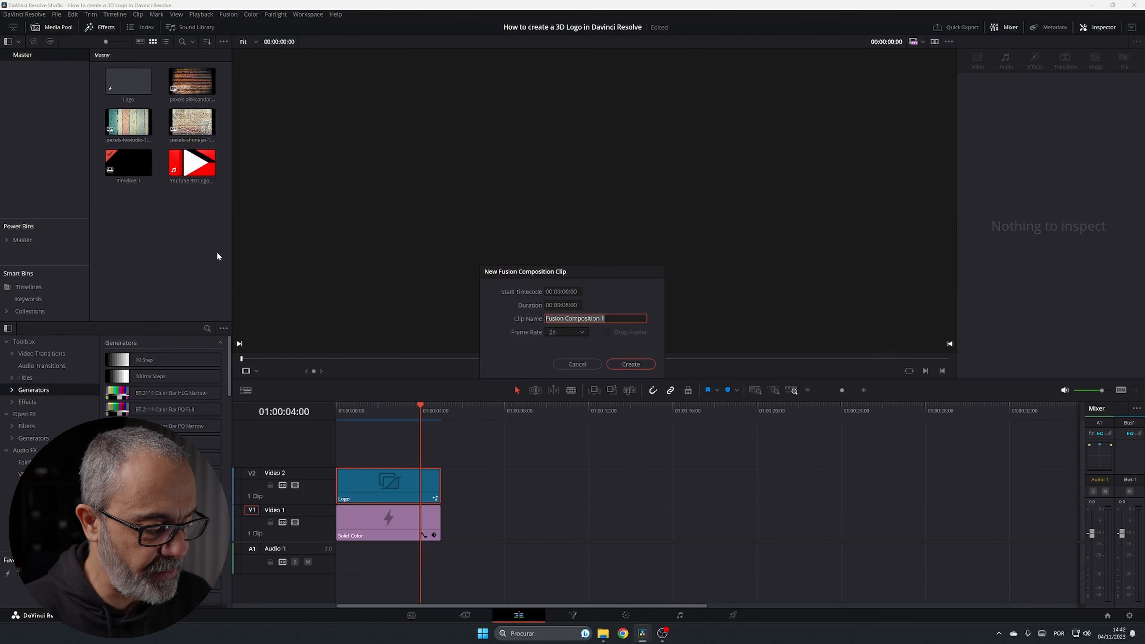
{"action": "type", "text": "3D"}
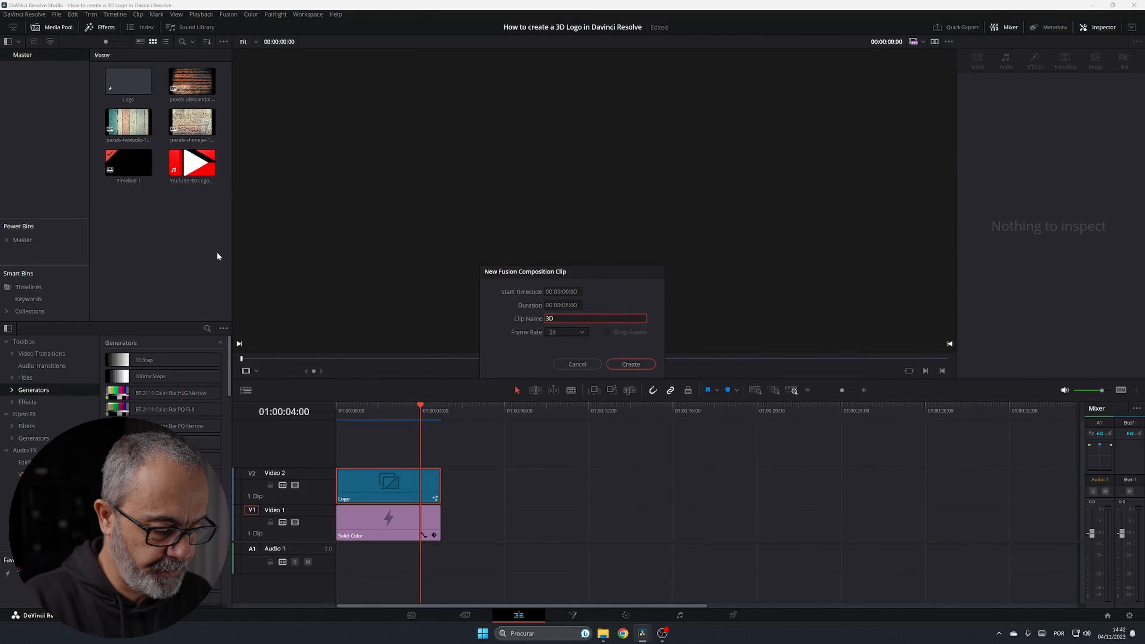
{"action": "type", "text": " Youtube"}
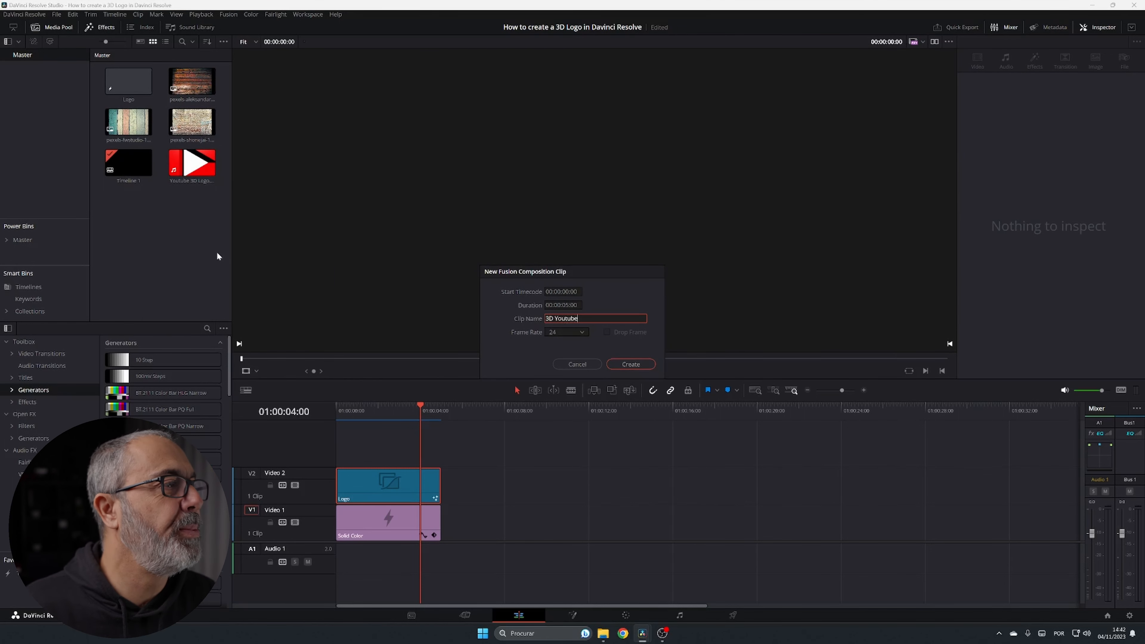
{"action": "left_click", "coordinate": [563, 306]}
{"action": "left_click", "coordinate": [563, 306]}
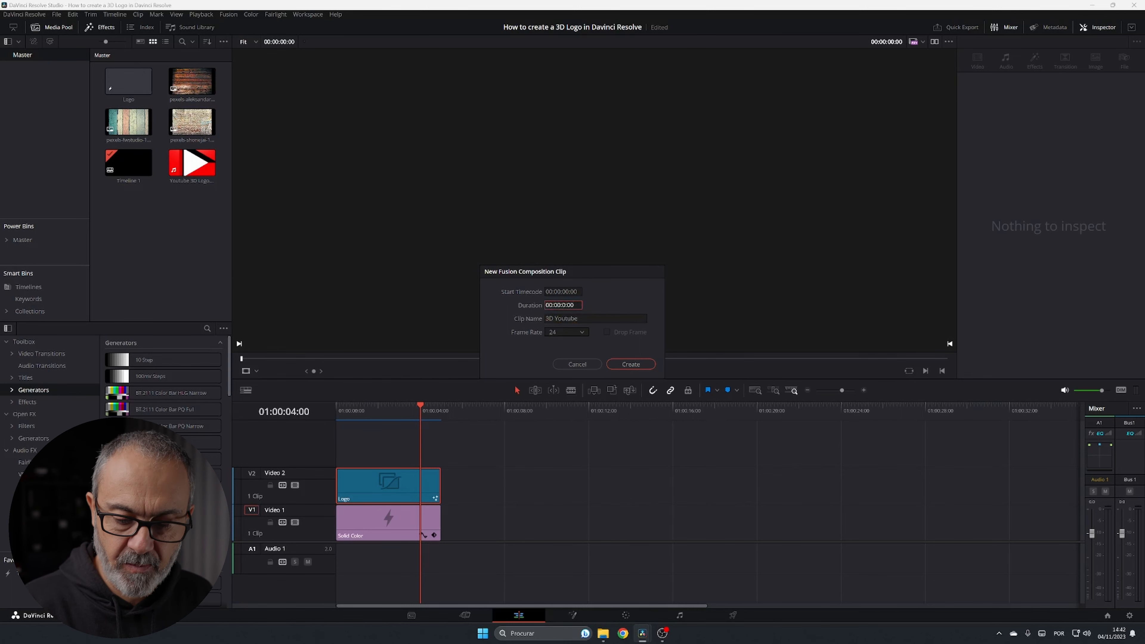
{"action": "left_click", "coordinate": [631, 365]}
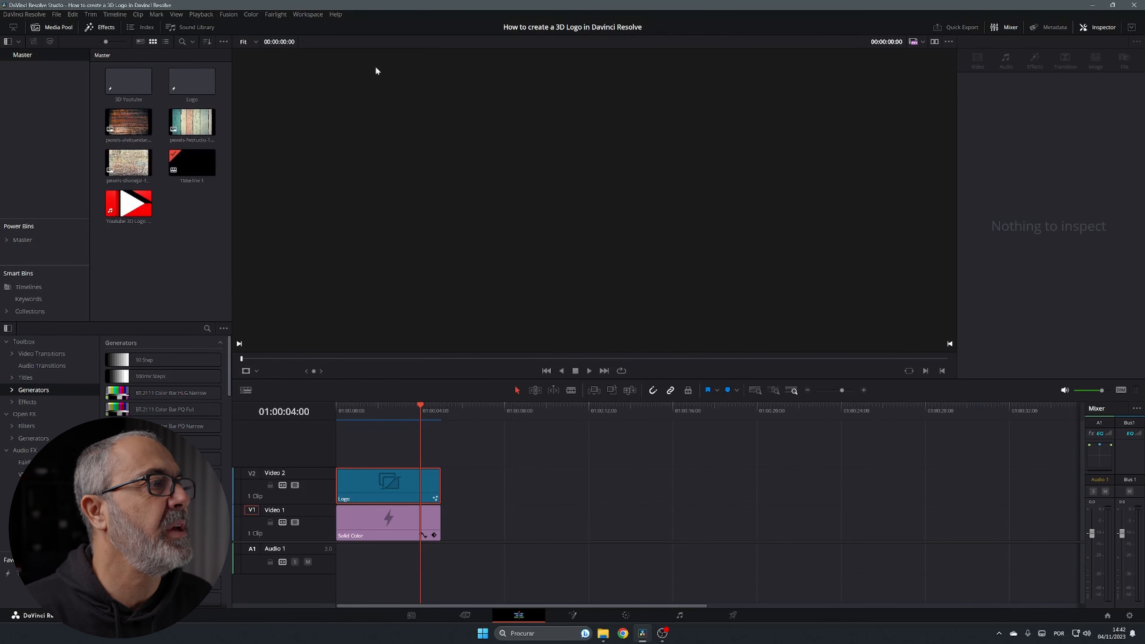
Open the 3D Youtube clip in Fusion and centre the MediaOut1 node in the node graph
{"action": "double_click", "coordinate": [134, 90]}
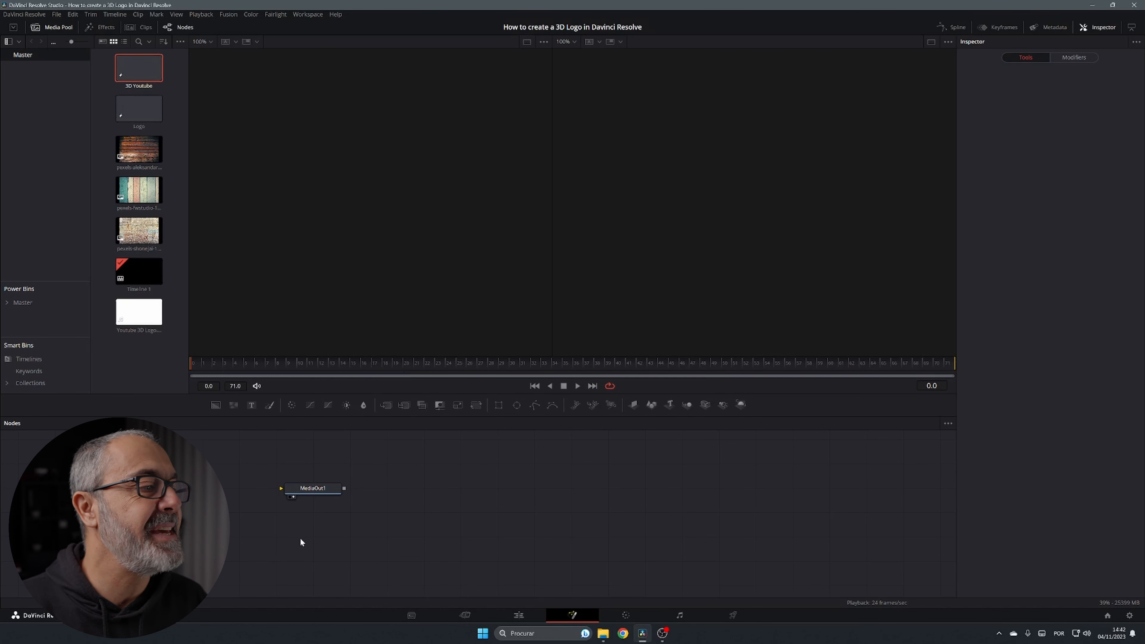
{"action": "left_click_drag", "start_coordinate": [325, 526], "coordinate": [662, 544]}
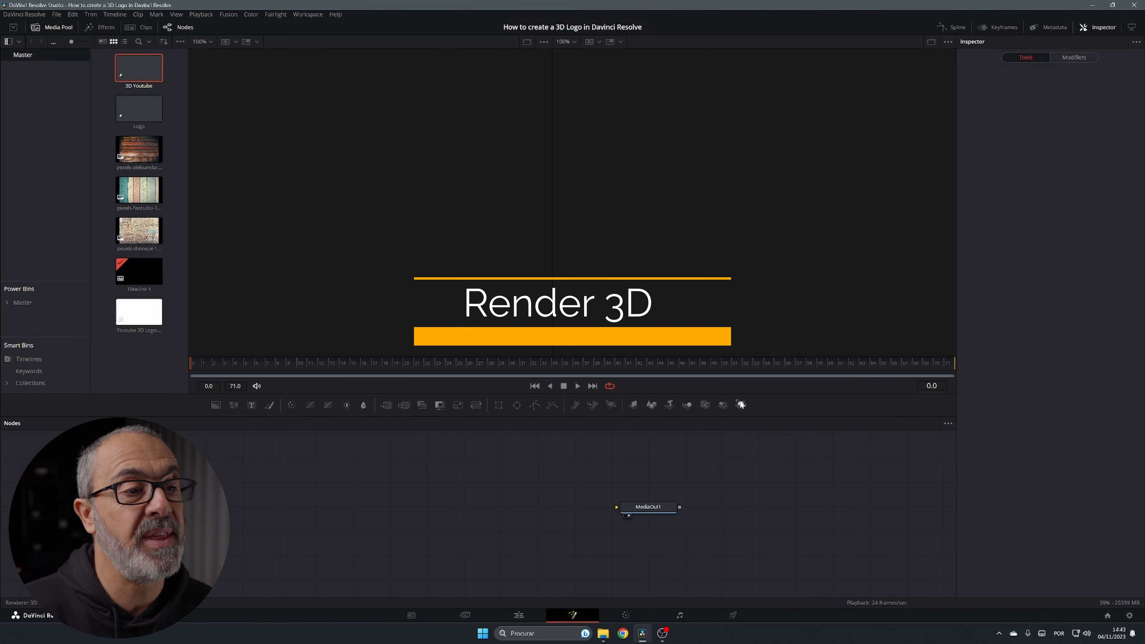
Add a Renderer3D node with lighting and shadows before MediaOut1, plus a Merge3D node
{"action": "left_click_drag", "start_coordinate": [741, 404], "coordinate": [642, 509]}
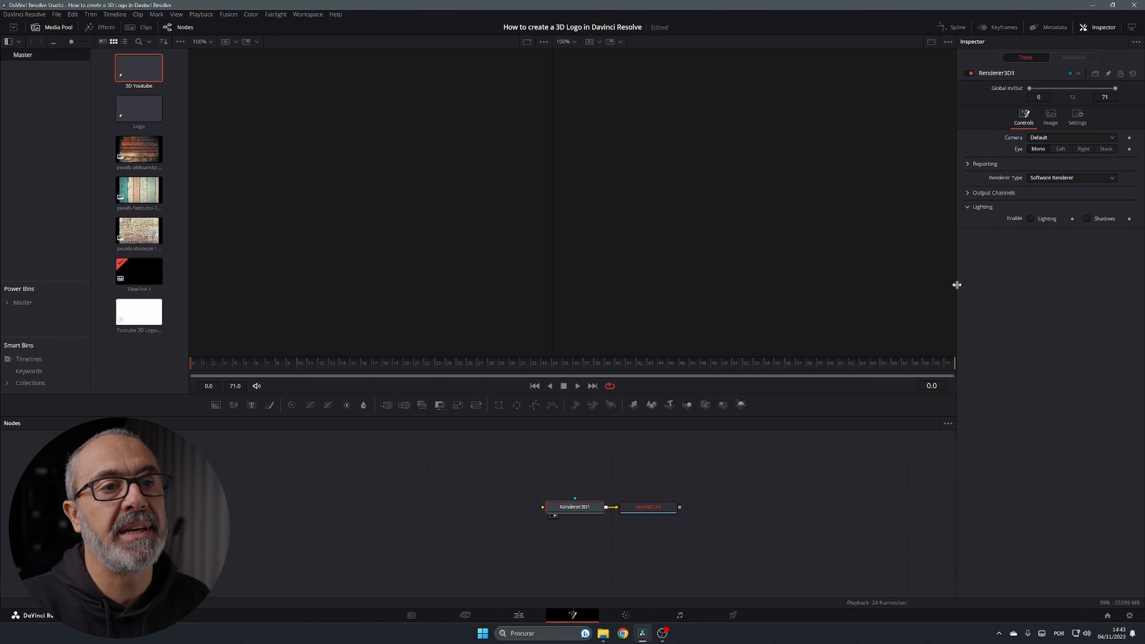
{"action": "left_click", "coordinate": [1087, 219]}
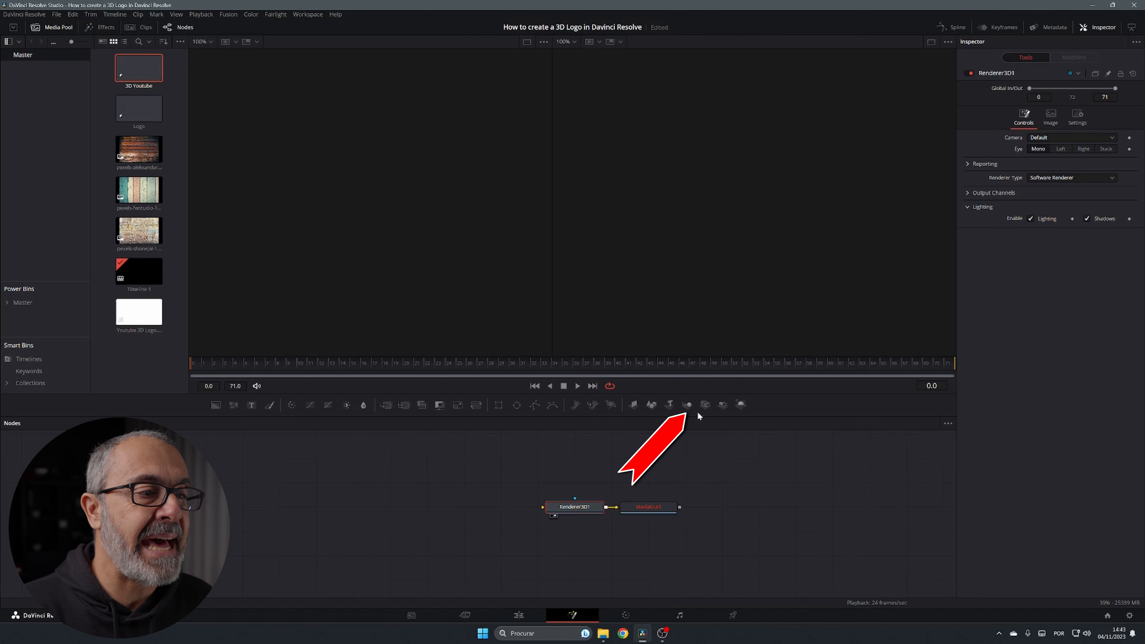
{"action": "left_click_drag", "start_coordinate": [687, 405], "coordinate": [490, 515]}
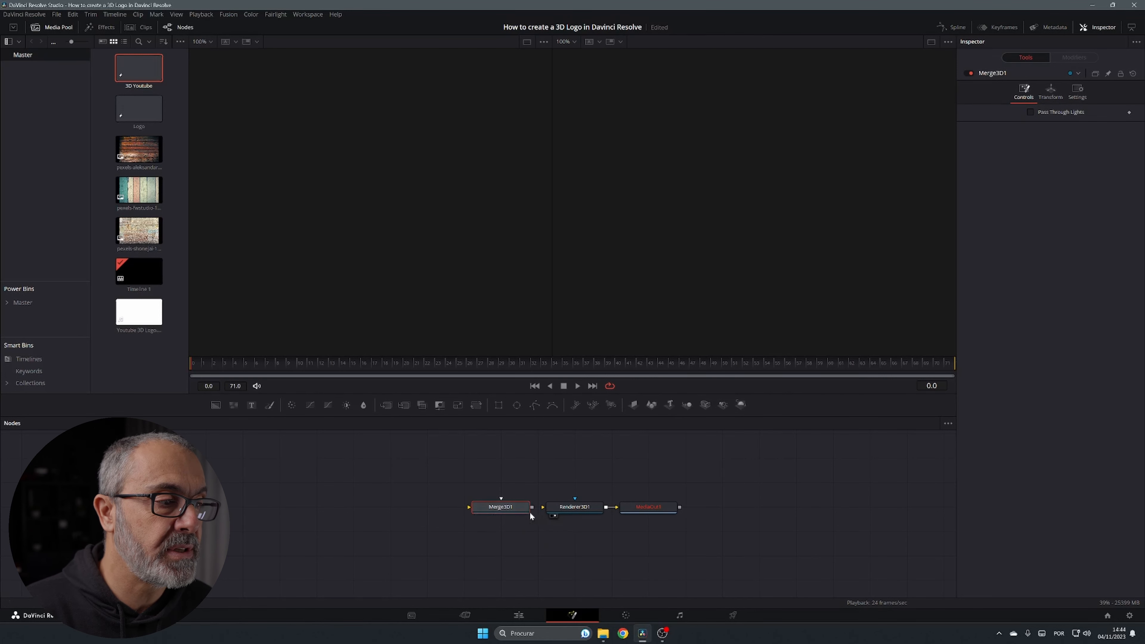
Wire Merge3D1 into Renderer3D1, connect a Camera3D to it, and add a second Merge3D node
{"action": "left_click_drag", "start_coordinate": [533, 505], "coordinate": [563, 507]}
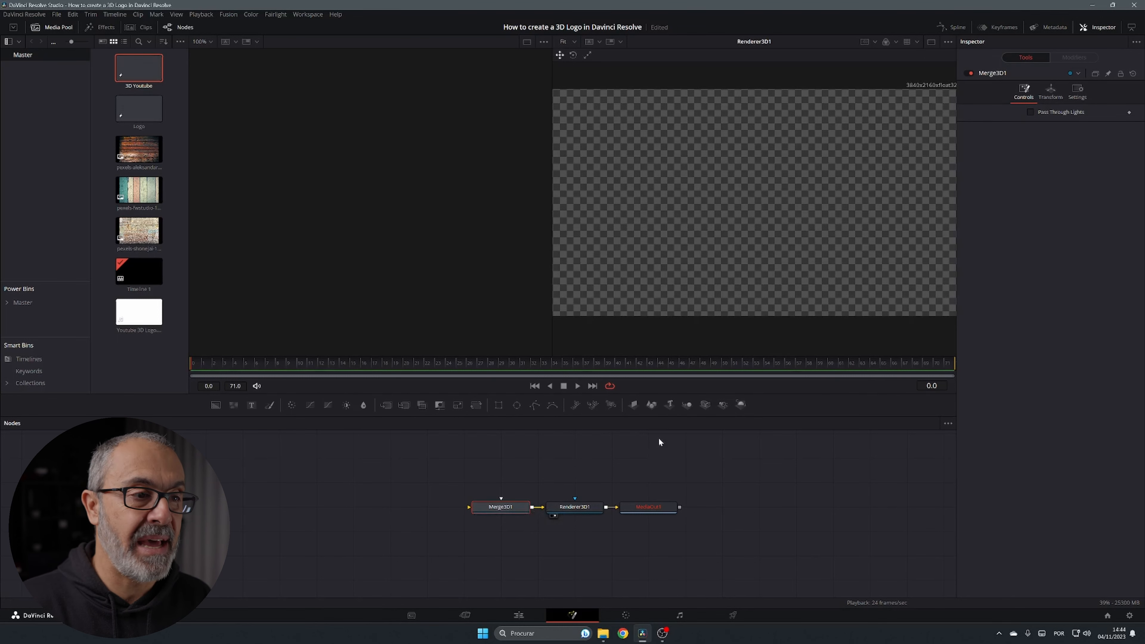
{"action": "mouse_move", "coordinate": [705, 405]}
{"action": "left_mouse_down"}
{"action": "mouse_move", "coordinate": [624, 456]}
{"action": "mouse_move", "coordinate": [547, 468]}
{"action": "left_mouse_up"}
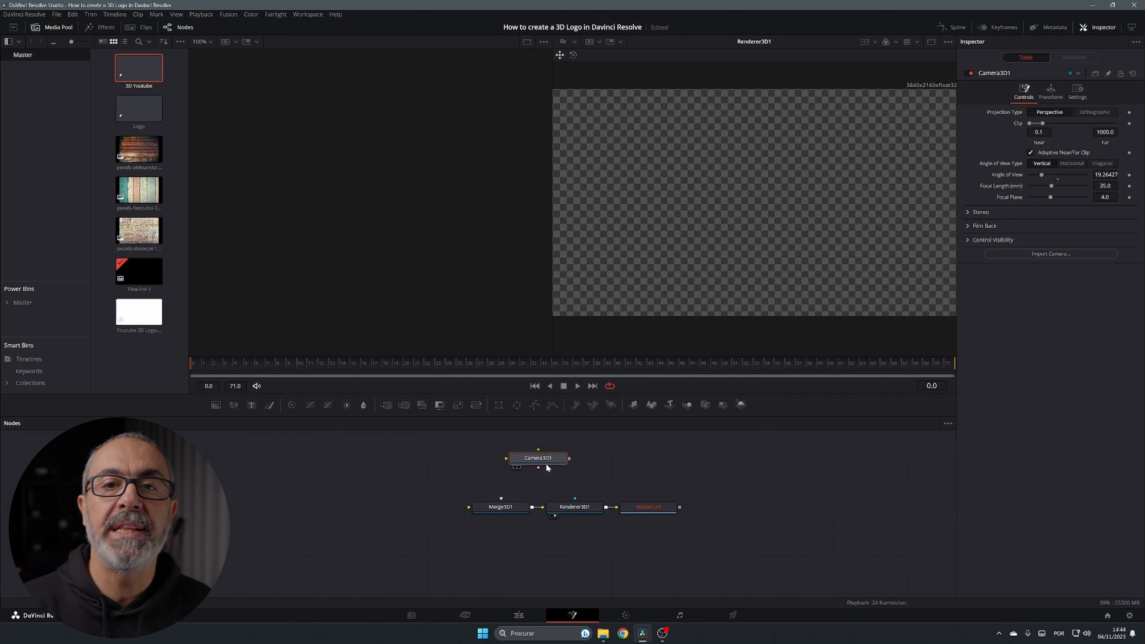
{"action": "left_click_drag", "start_coordinate": [569, 459], "coordinate": [521, 510]}
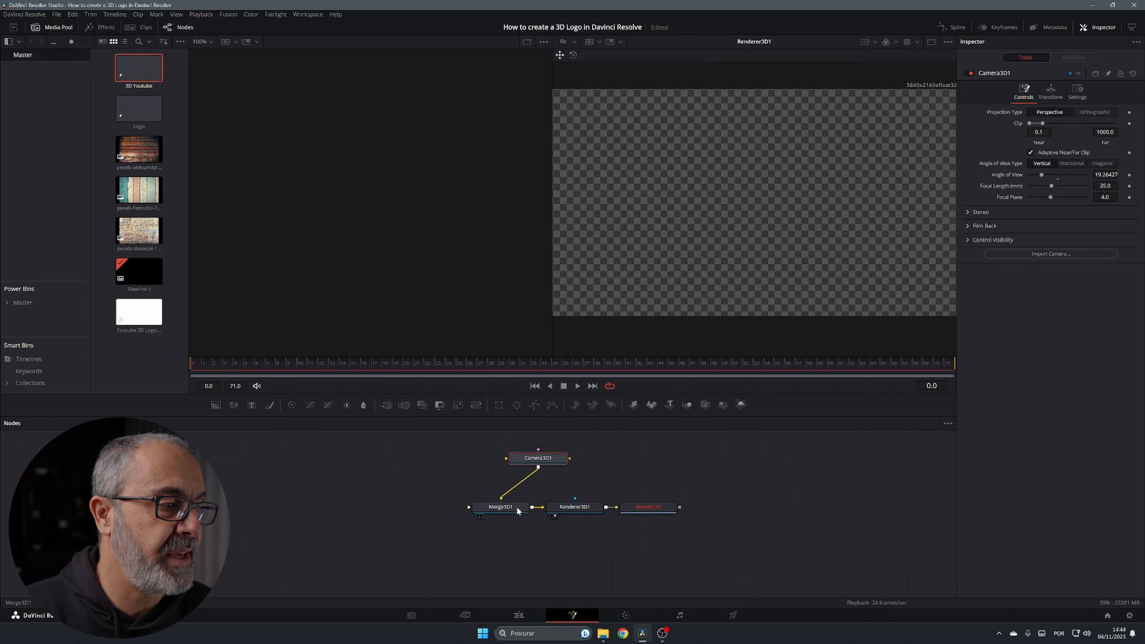
{"action": "left_click", "coordinate": [686, 405]}
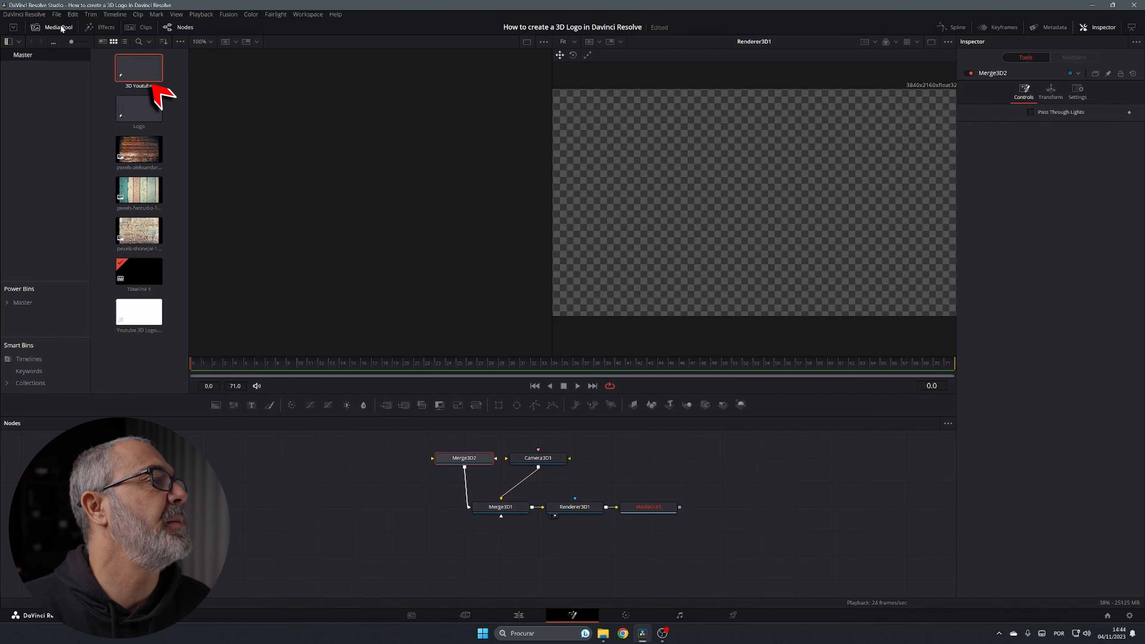
{"action": "left_click", "coordinate": [89, 28]}
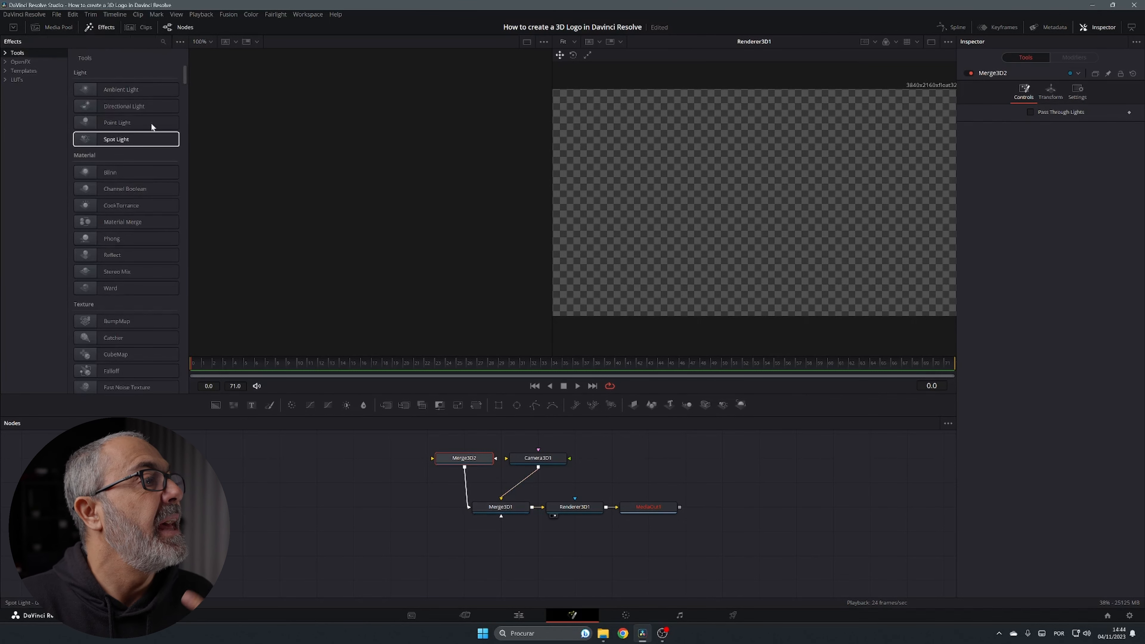
Scroll the Effects Tools list and bring up the Select Tool search with Shift+Space
{"action": "left_click_drag", "start_coordinate": [183, 76], "coordinate": [186, 329]}
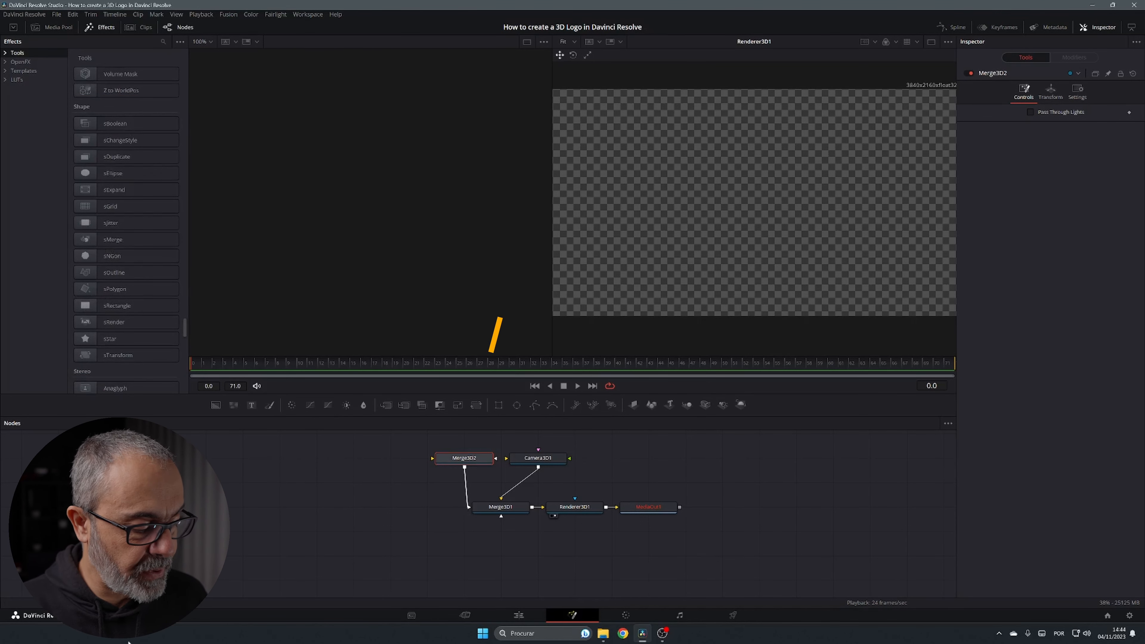
{"action": "key", "text": "shift+space"}
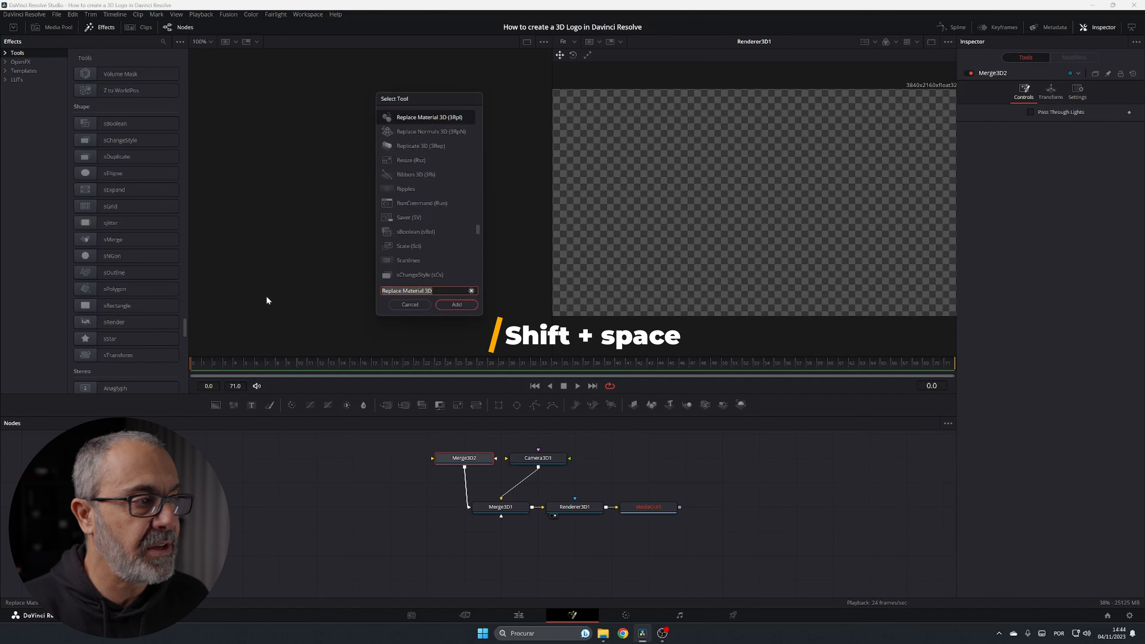
Add an sRectangle node and place it left of the 3D nodes
{"action": "key", "text": "BackSpace"}
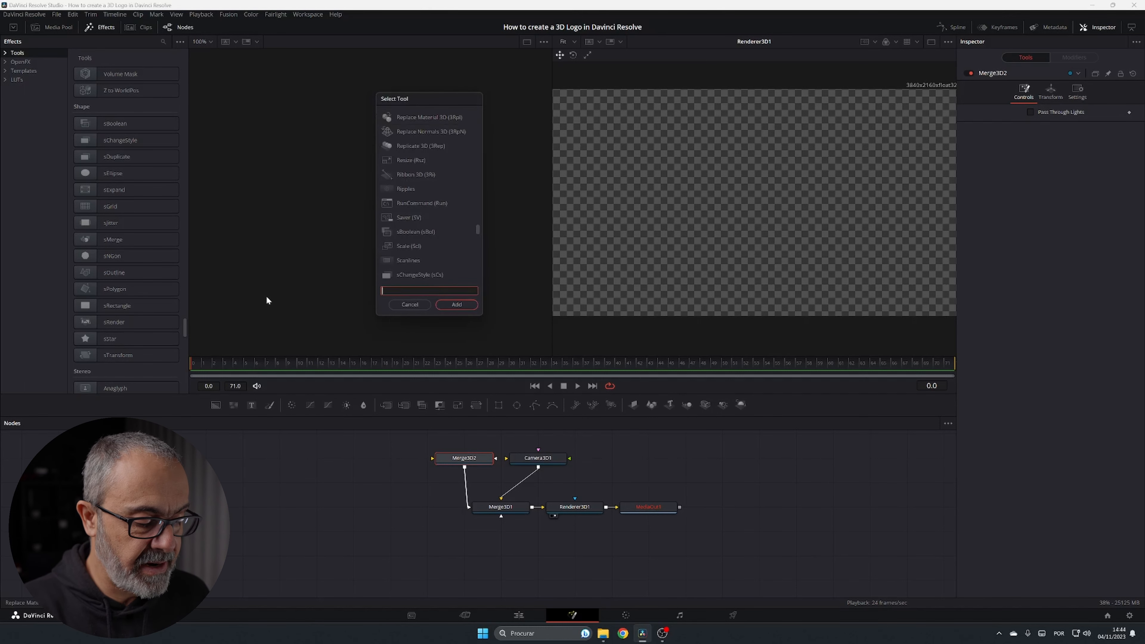
{"action": "type", "text": "sre"}
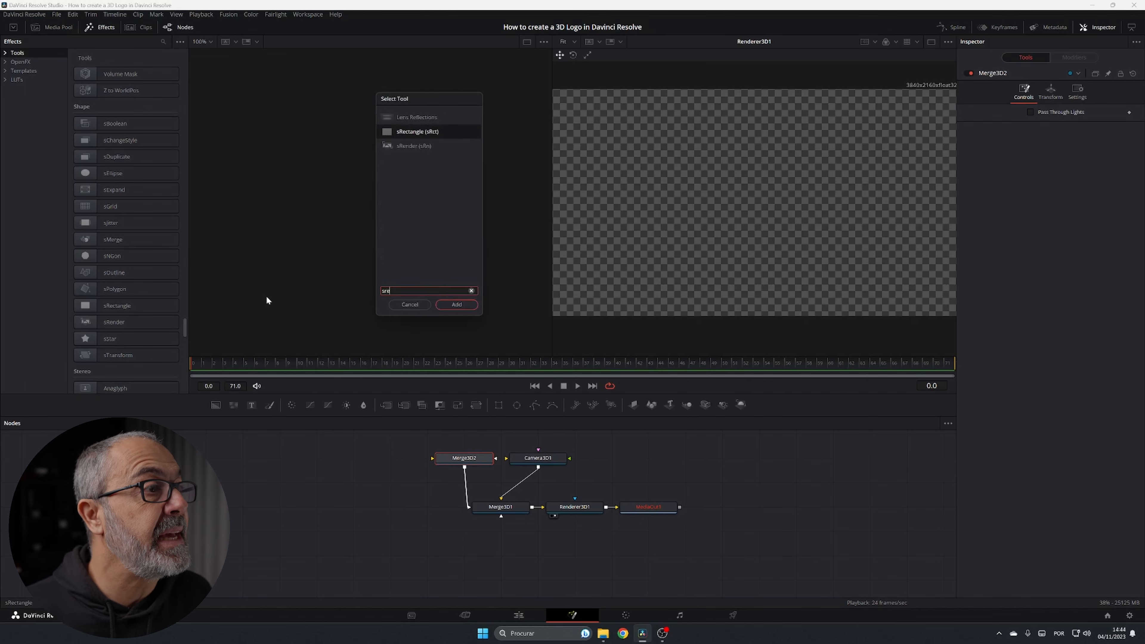
{"action": "left_click", "coordinate": [428, 131]}
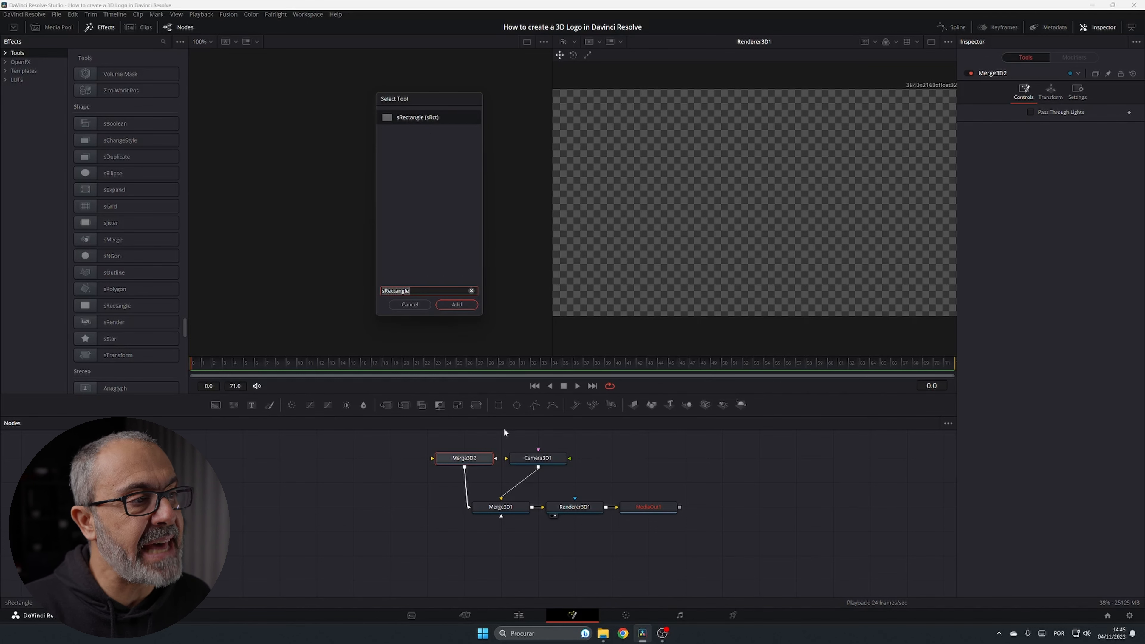
{"action": "left_click", "coordinate": [408, 307]}
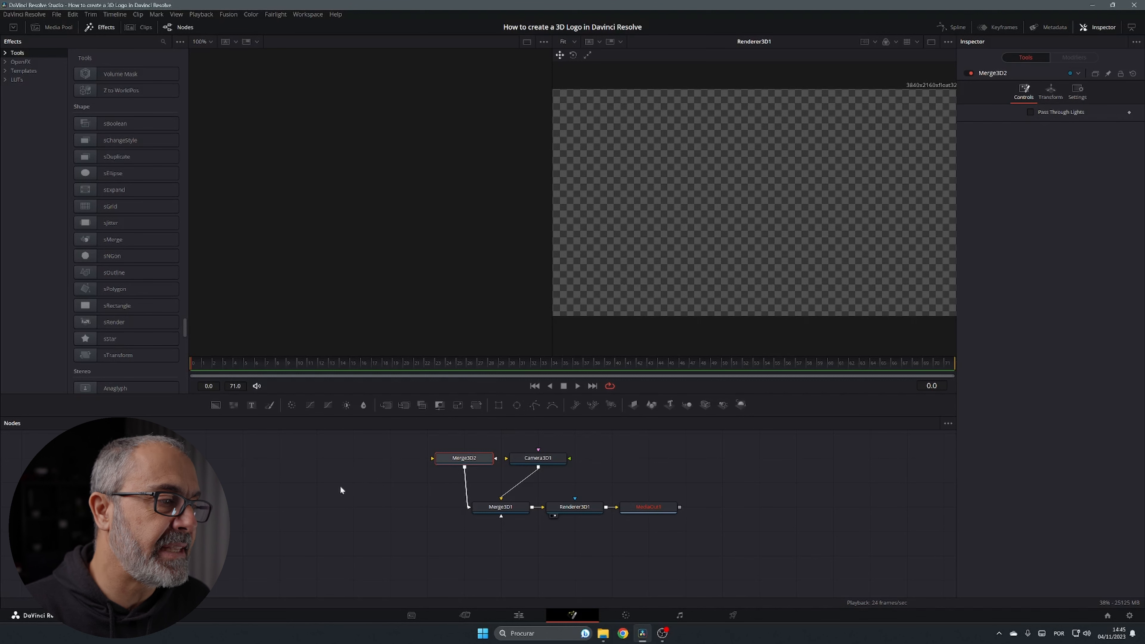
{"action": "left_click", "coordinate": [327, 493]}
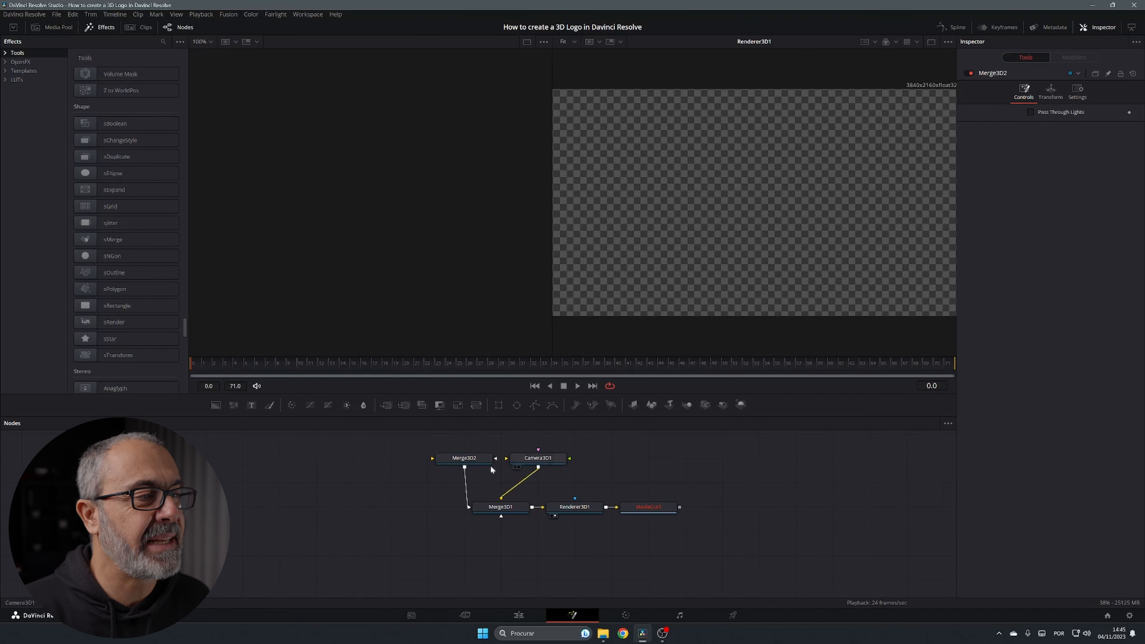
{"action": "key", "text": "shift+space"}
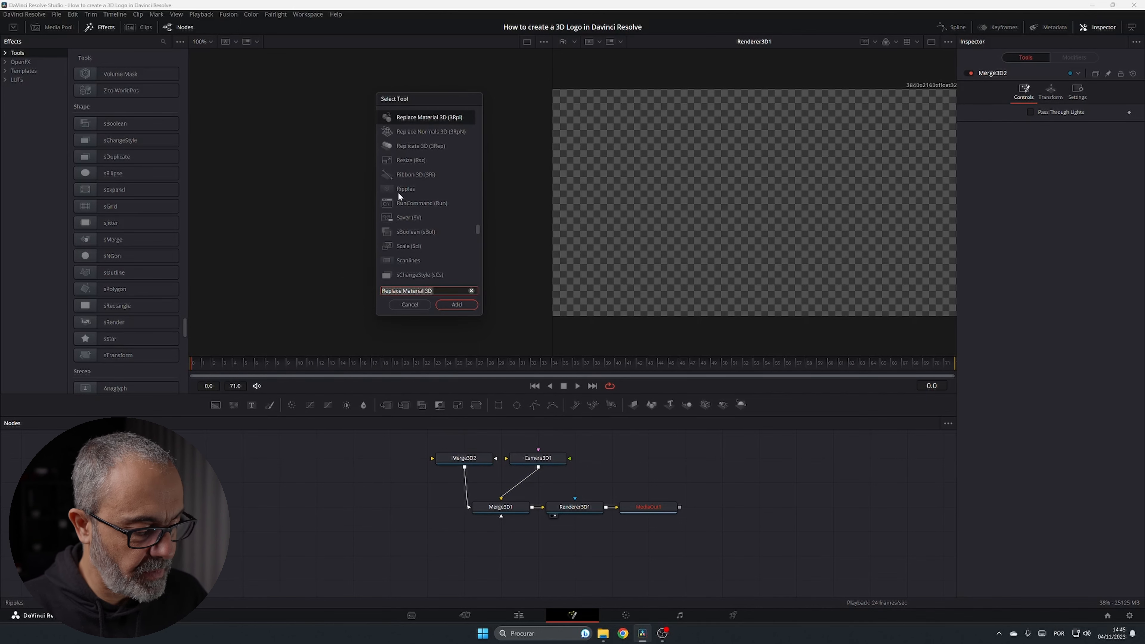
{"action": "type", "text": "sre"}
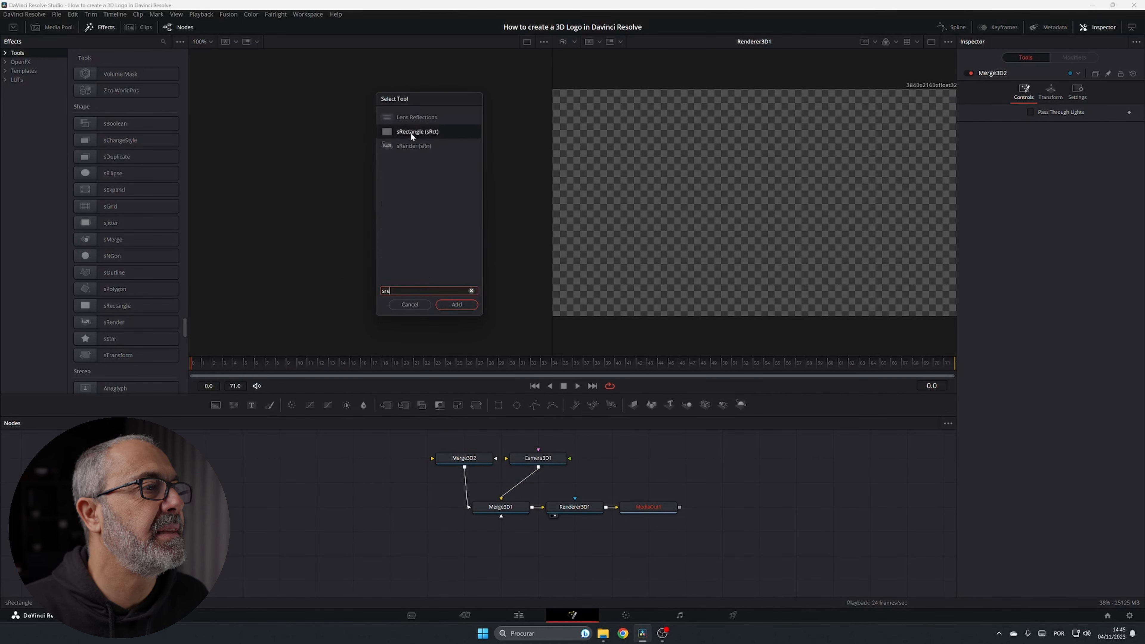
{"action": "type", "text": "ctangle"}
{"action": "key", "text": "Return"}
{"action": "left_click_drag", "start_coordinate": [319, 475], "coordinate": [218, 509]}
{"action": "left_click_drag", "start_coordinate": [321, 483], "coordinate": [253, 507]}
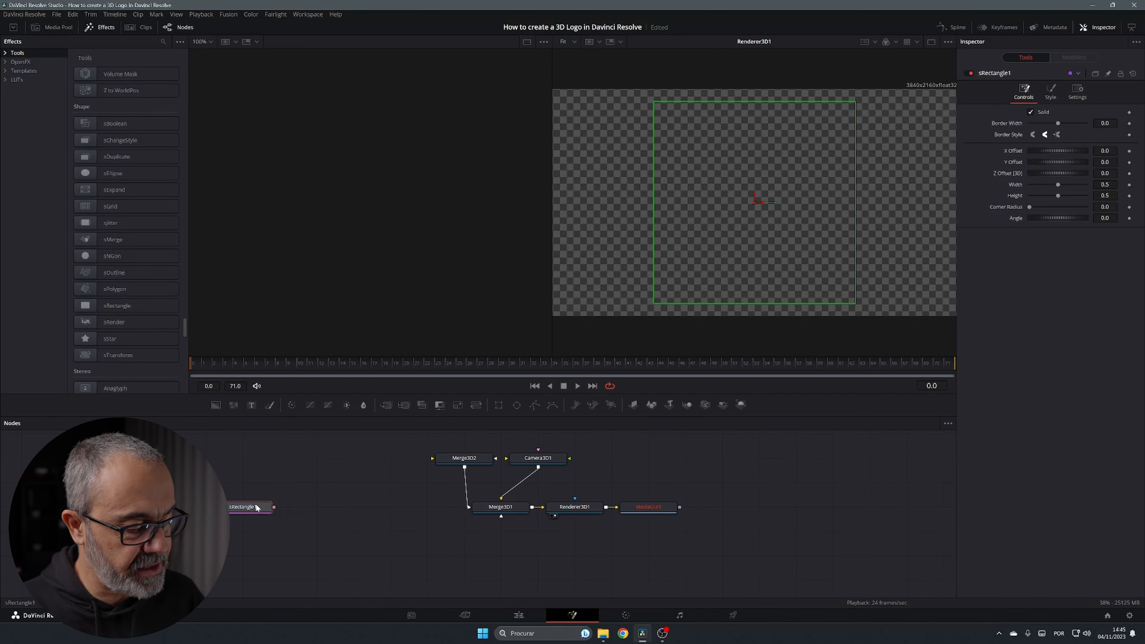
Add an sBoolean node fed by sRectangle1
{"action": "key", "text": "shift+space"}
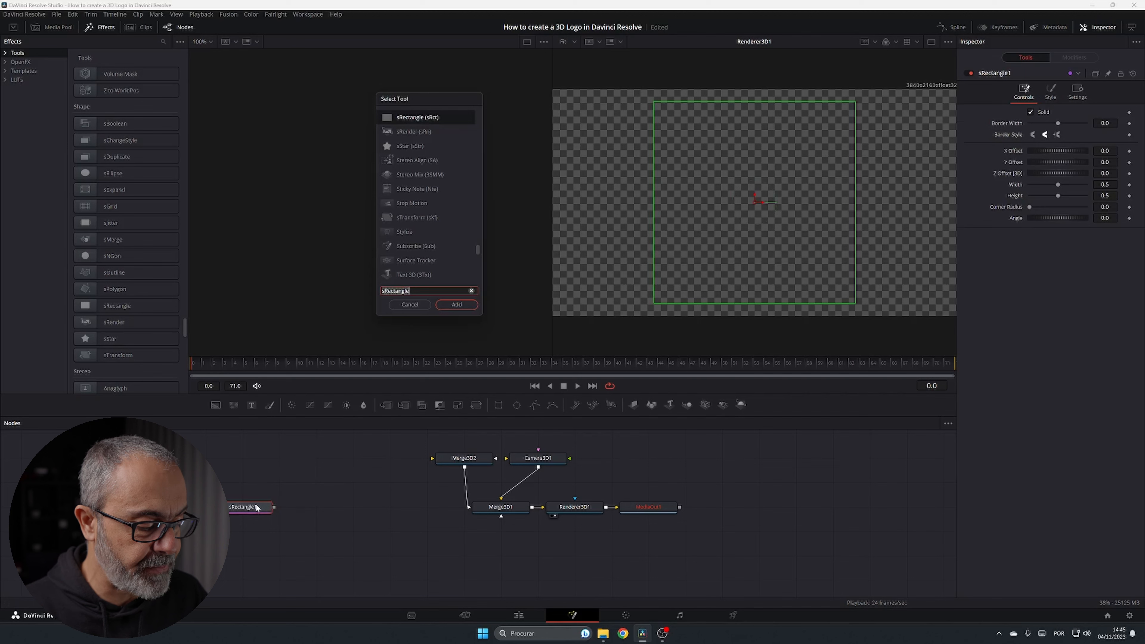
{"action": "type", "text": "sbo"}
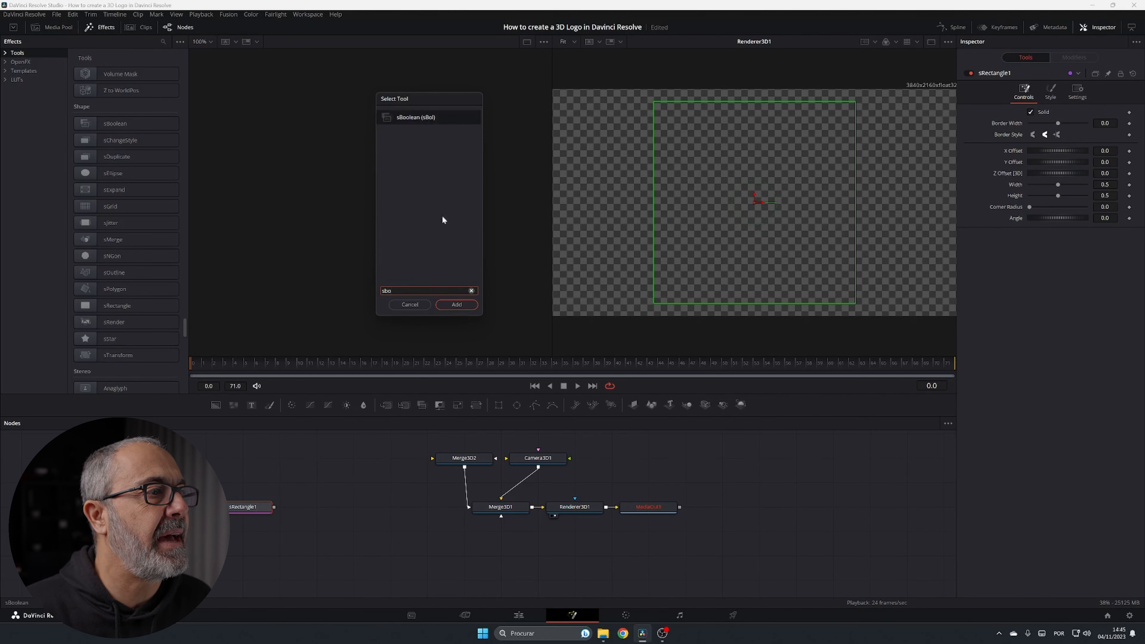
{"action": "left_click", "coordinate": [453, 305]}
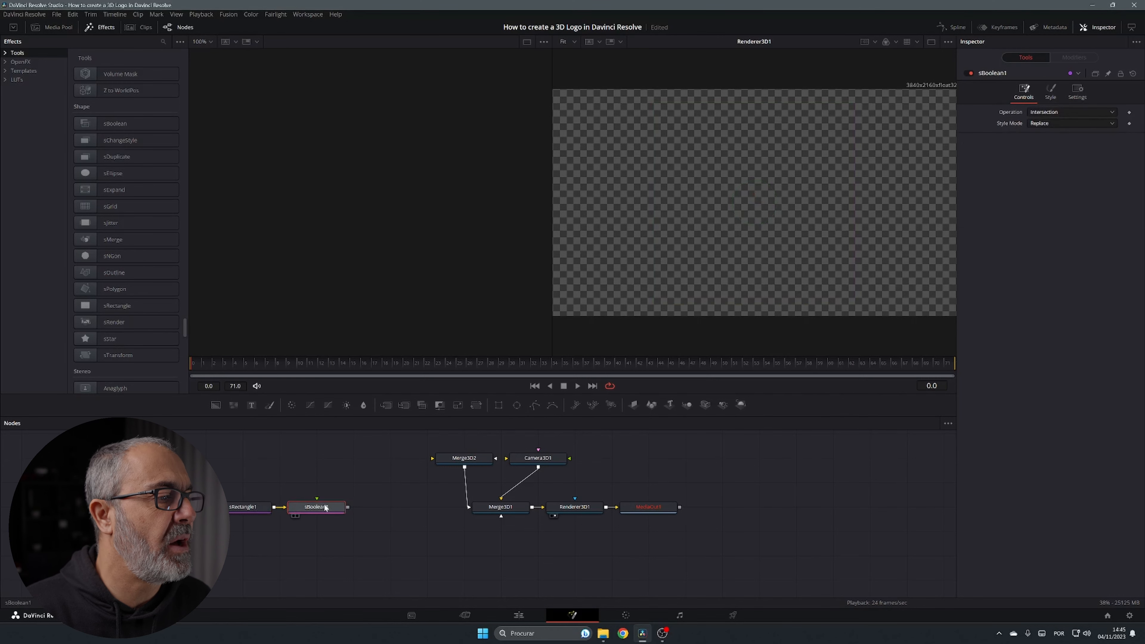
Add an sNGon node feeding sBoolean1 and show the white rectangle in the left viewer
{"action": "left_click", "coordinate": [283, 458]}
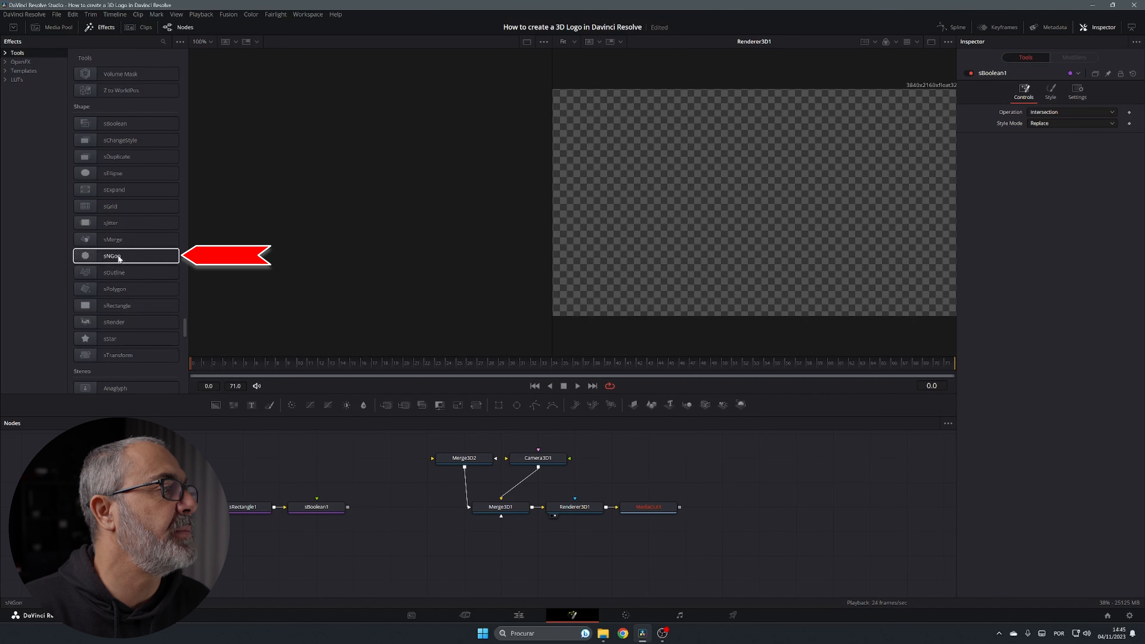
{"action": "left_click_drag", "start_coordinate": [112, 257], "coordinate": [338, 503]}
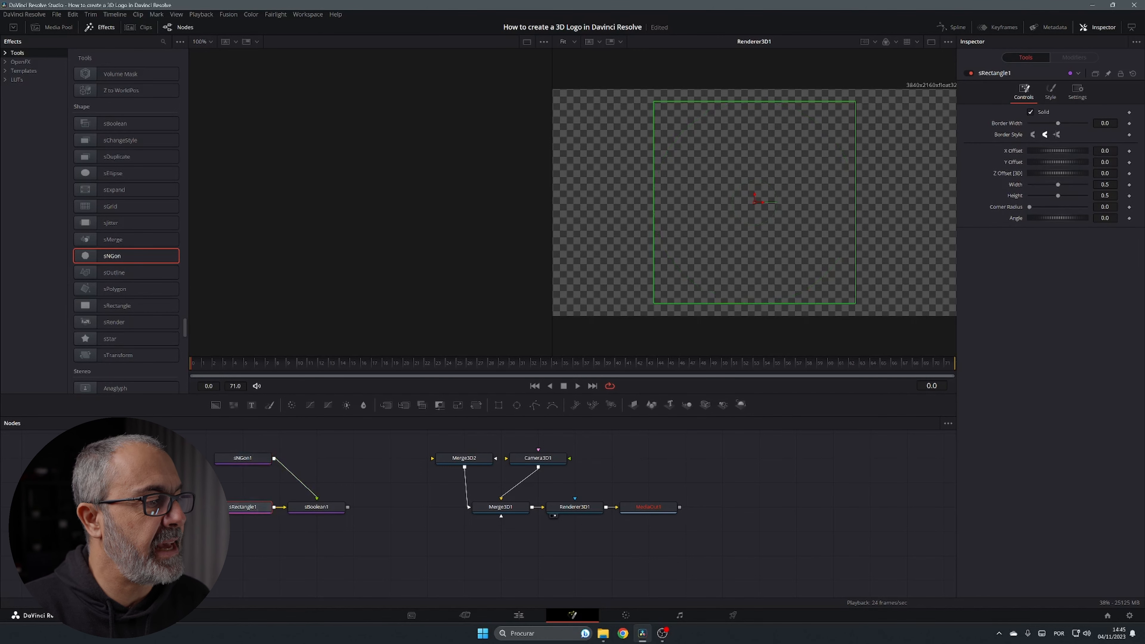
{"action": "key", "text": "1"}
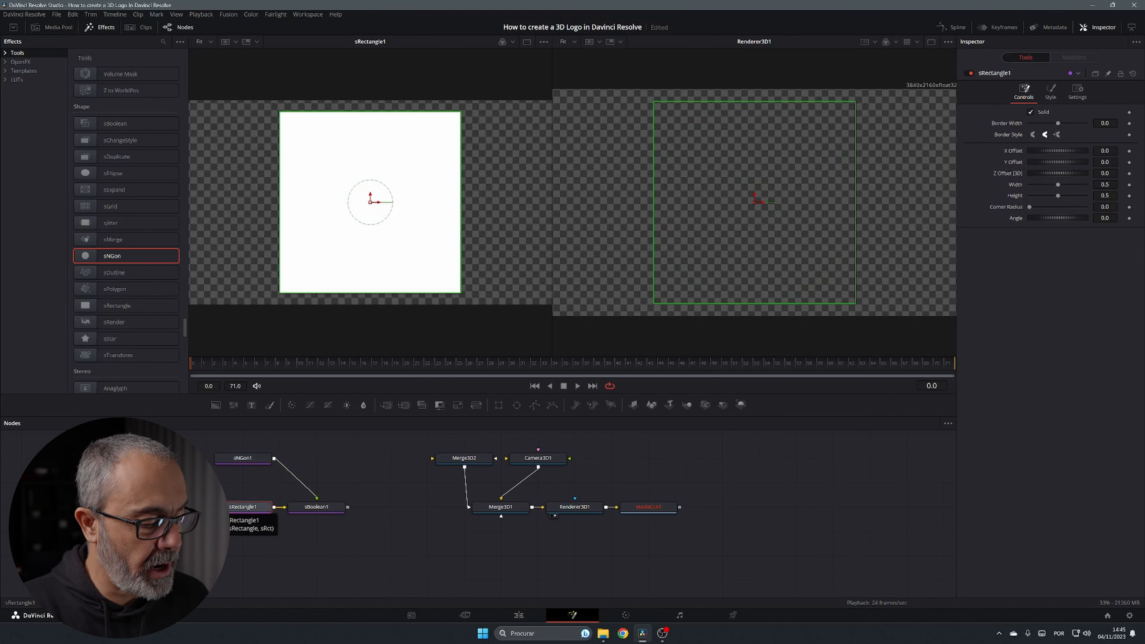
{"action": "key", "text": "1"}
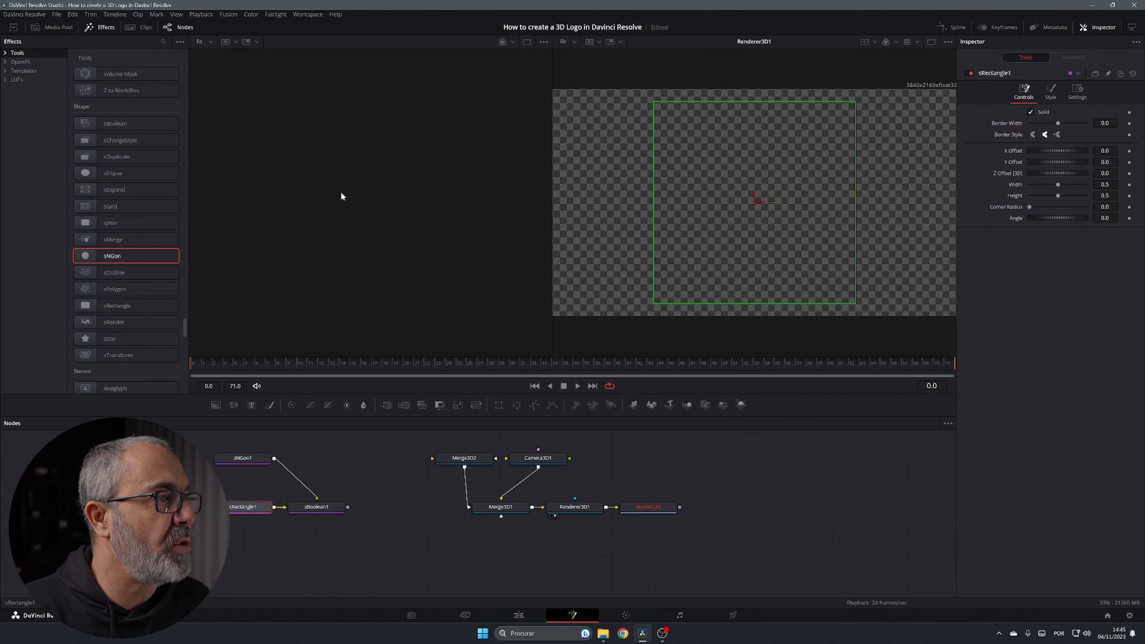
{"action": "key", "text": "1"}
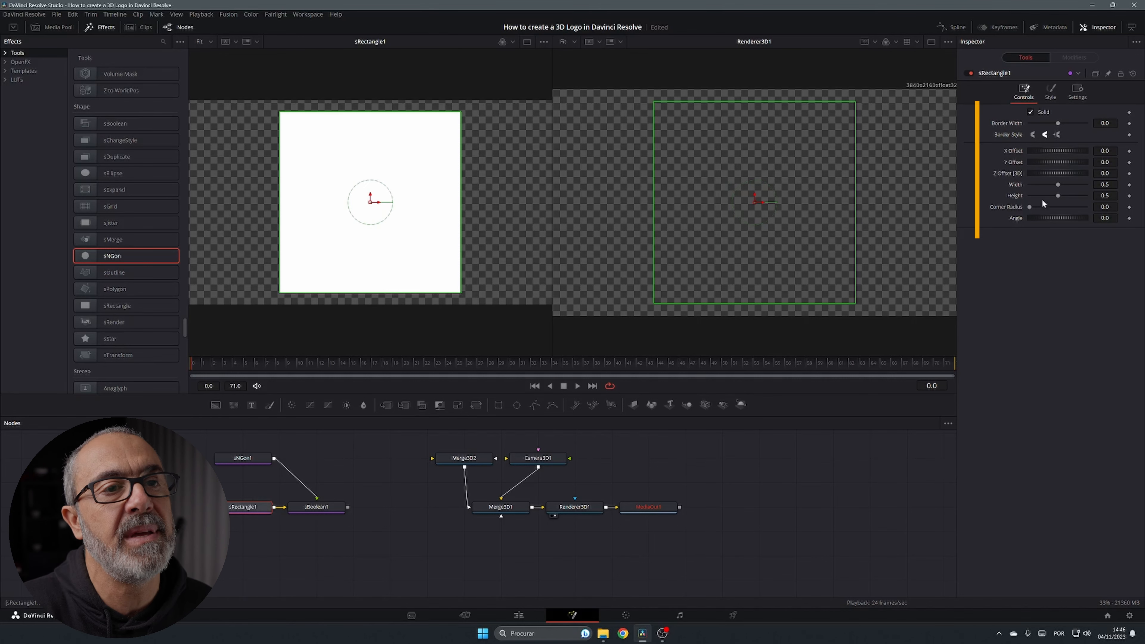
Shorten the rectangle and round its corners; make sNGon1 a 3-sided triangle at 0.15 width and height
{"action": "mouse_move", "coordinate": [1058, 196]}
{"action": "left_mouse_down"}
{"action": "mouse_move", "coordinate": [1047, 196]}
{"action": "mouse_move", "coordinate": [1054, 184]}
{"action": "left_mouse_up"}
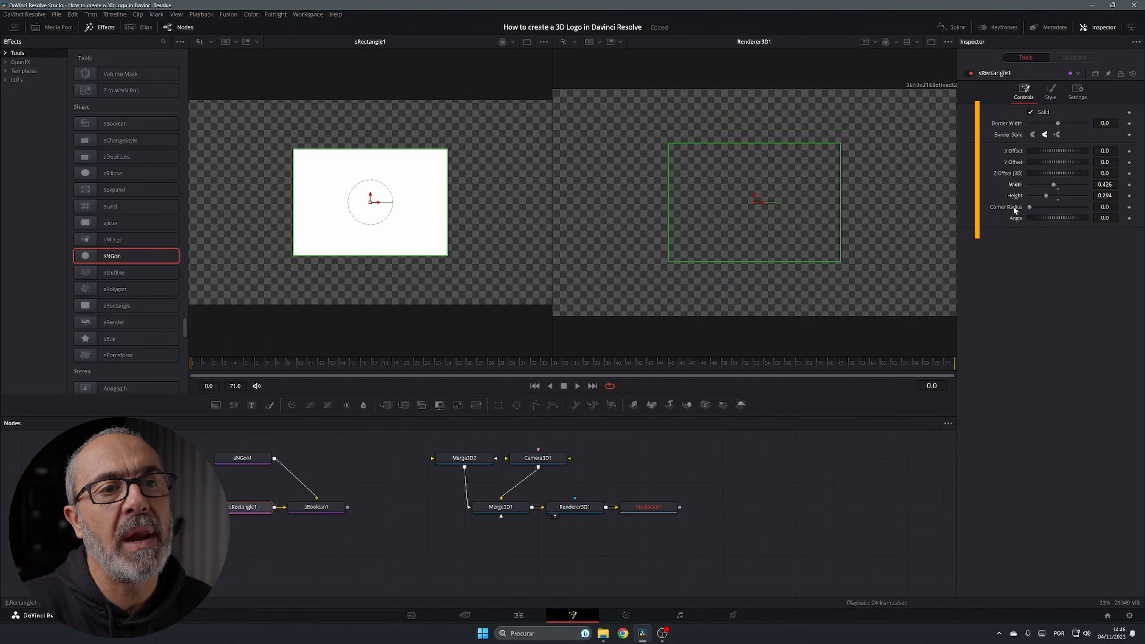
{"action": "left_click_drag", "start_coordinate": [1030, 207], "coordinate": [1057, 207]}
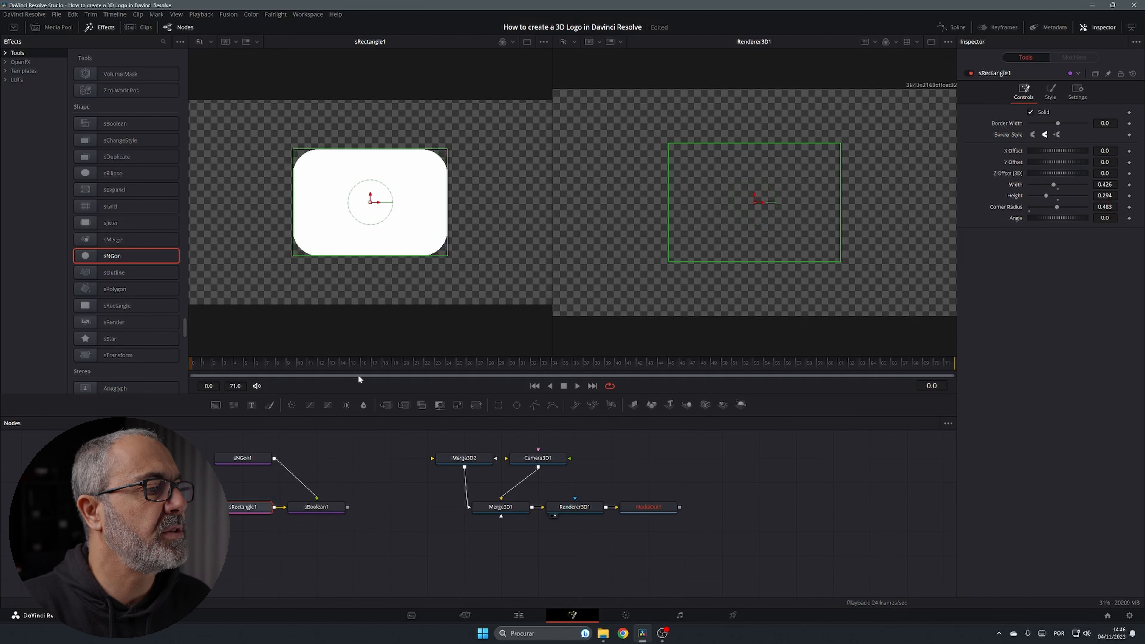
{"action": "left_click", "coordinate": [250, 458]}
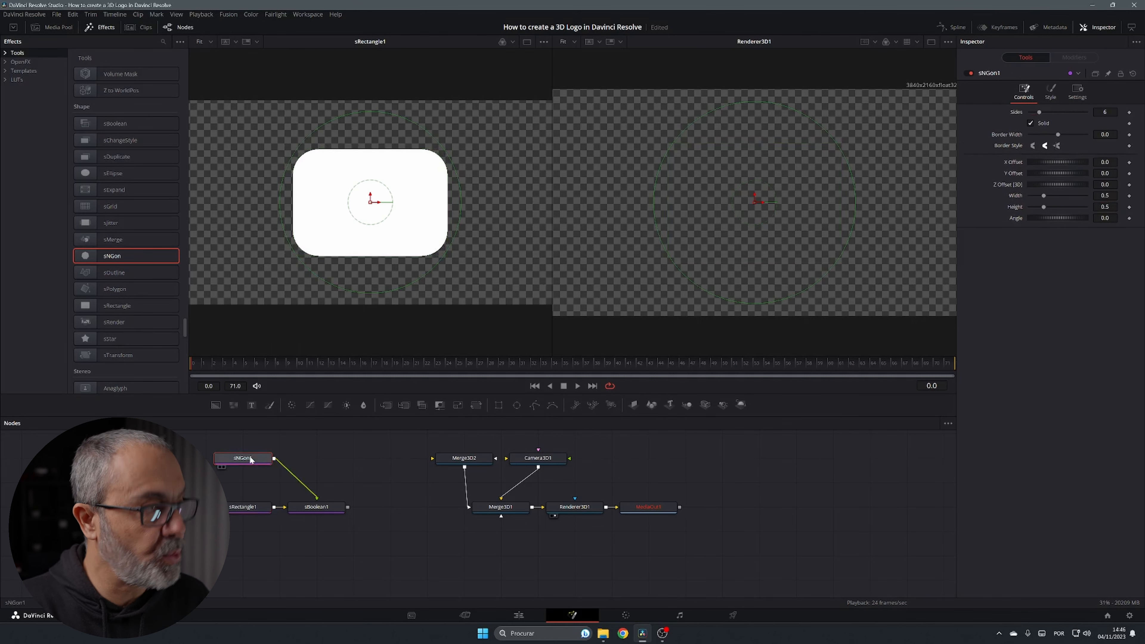
{"action": "key", "text": "1"}
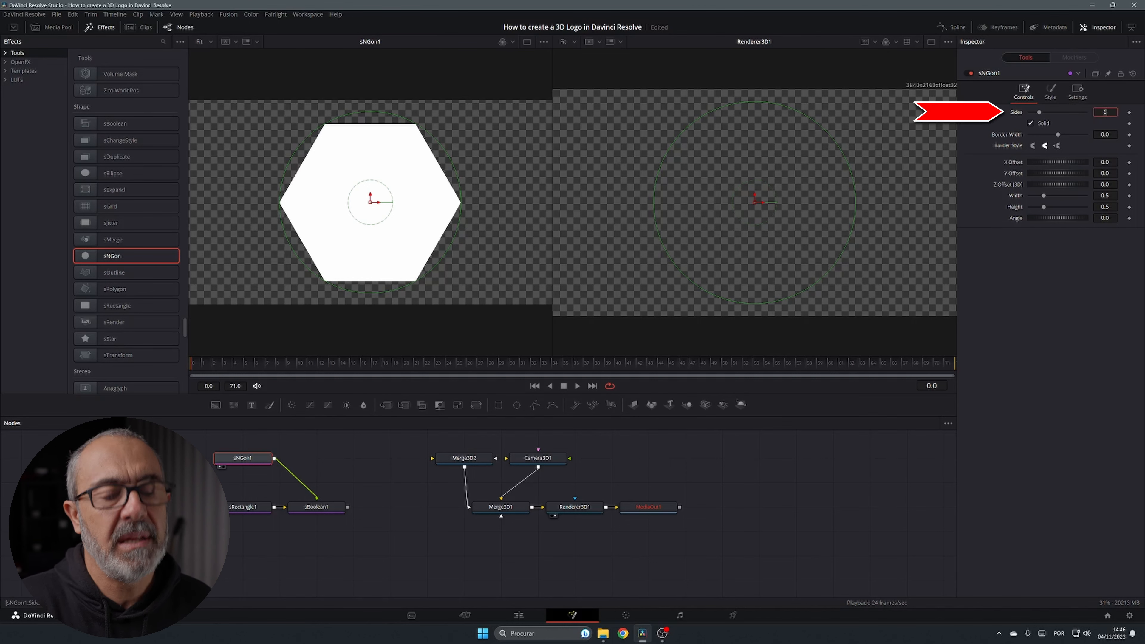
{"action": "type", "text": "3"}
{"action": "key", "text": "Tab"}
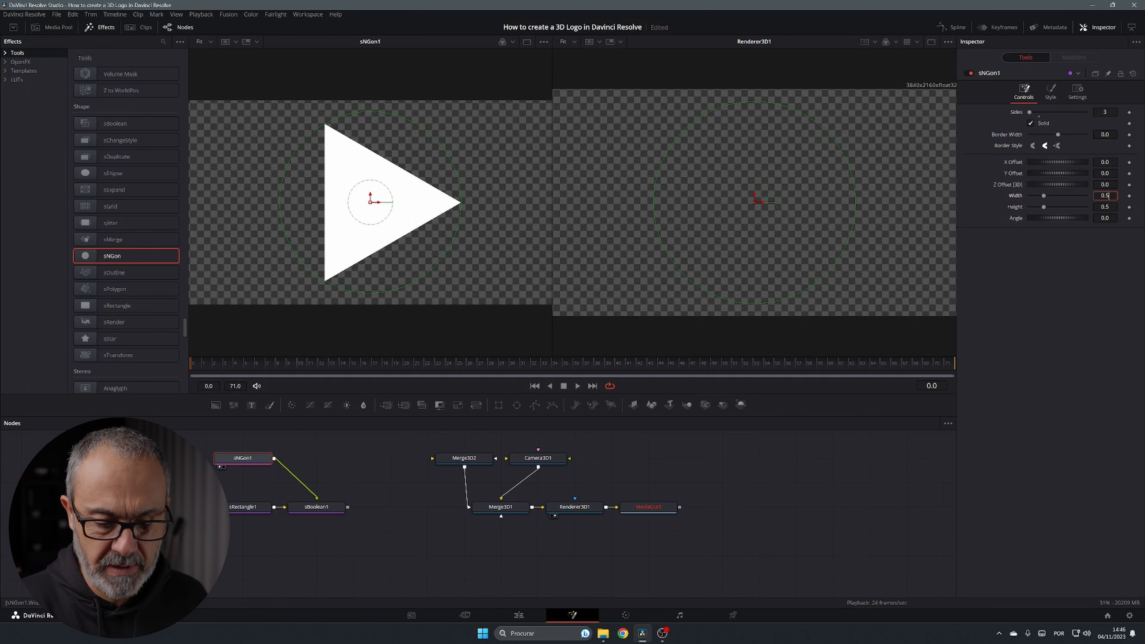
{"action": "type", "text": "1"}
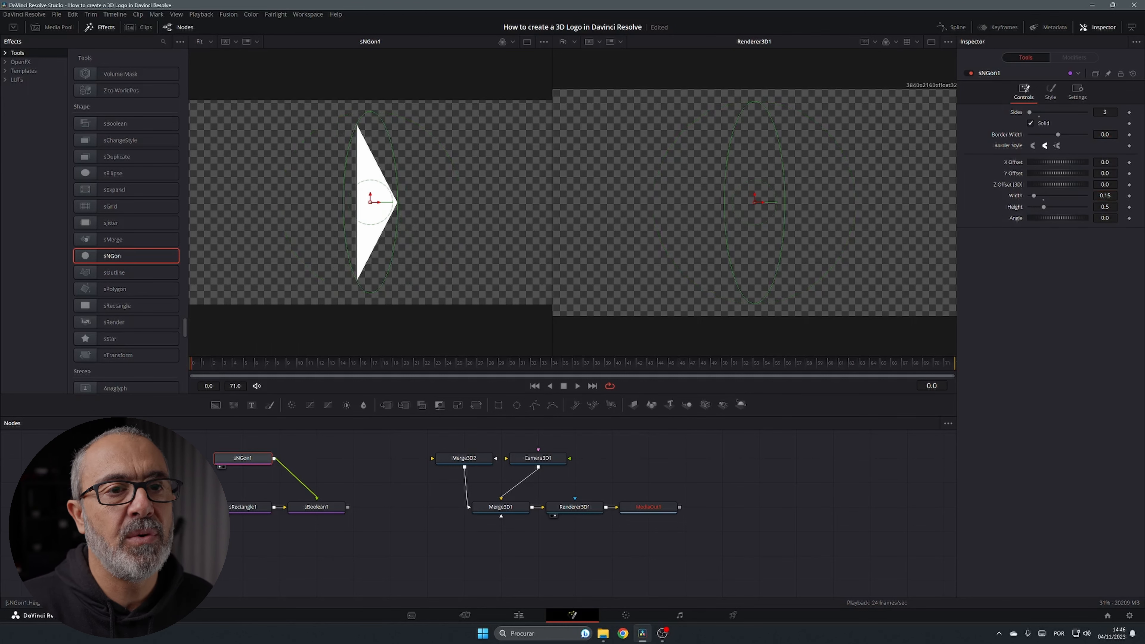
{"action": "key", "text": "Tab"}
{"action": "type", "text": "0.15"}
{"action": "key", "text": "Tab"}
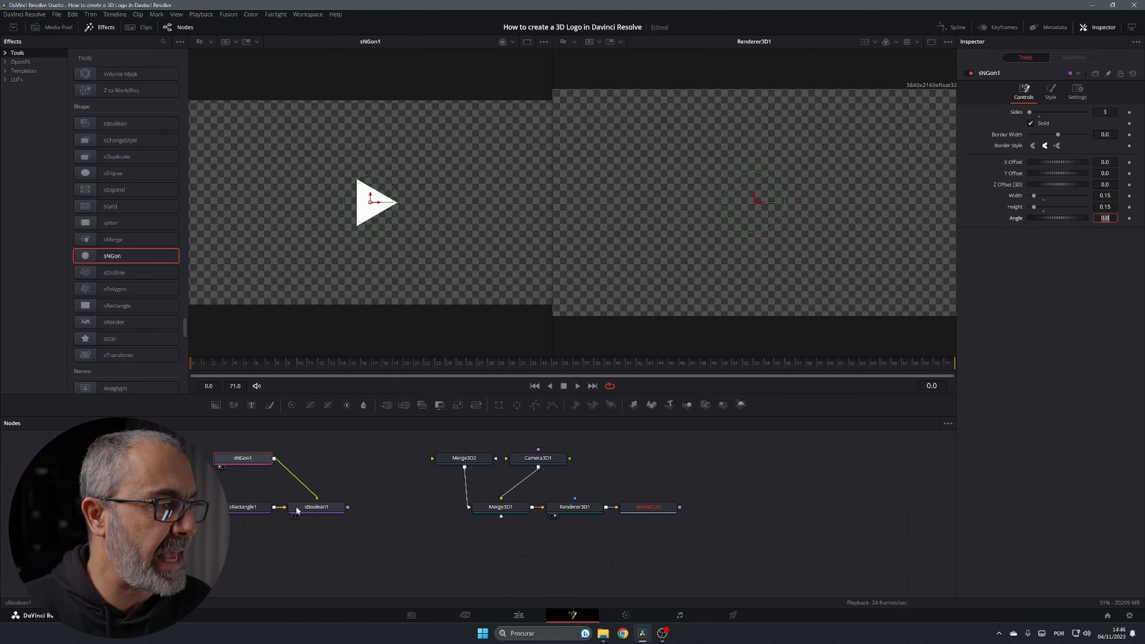
Set sBoolean1's operation to Subtract and view the result in the left viewer
{"action": "left_click", "coordinate": [307, 507]}
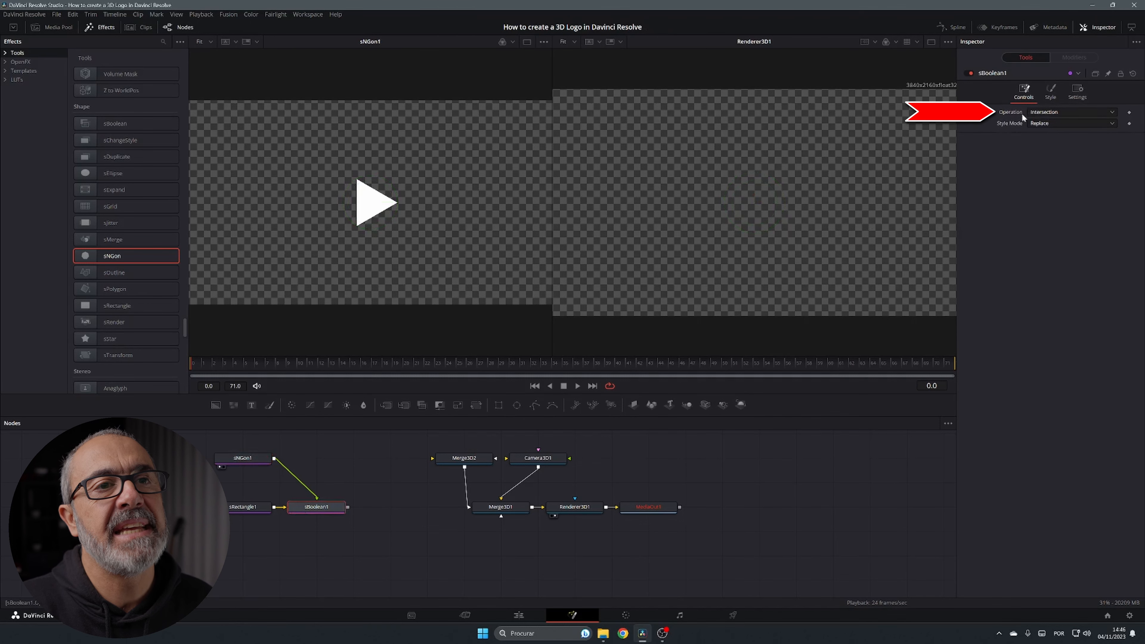
{"action": "left_click", "coordinate": [1076, 111]}
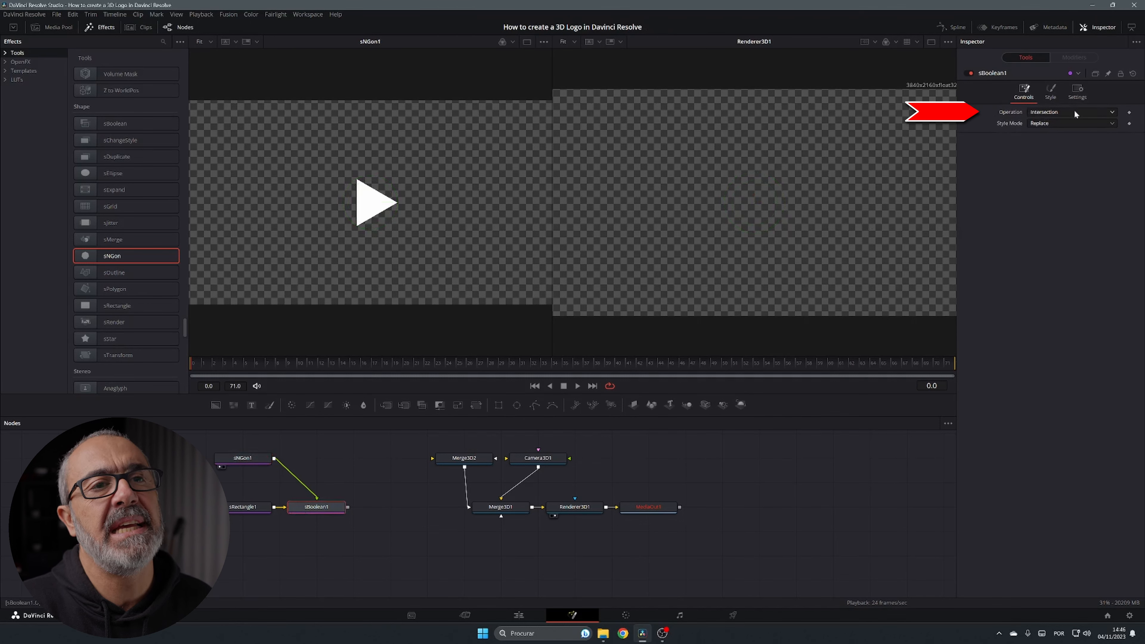
{"action": "left_click", "coordinate": [1051, 144]}
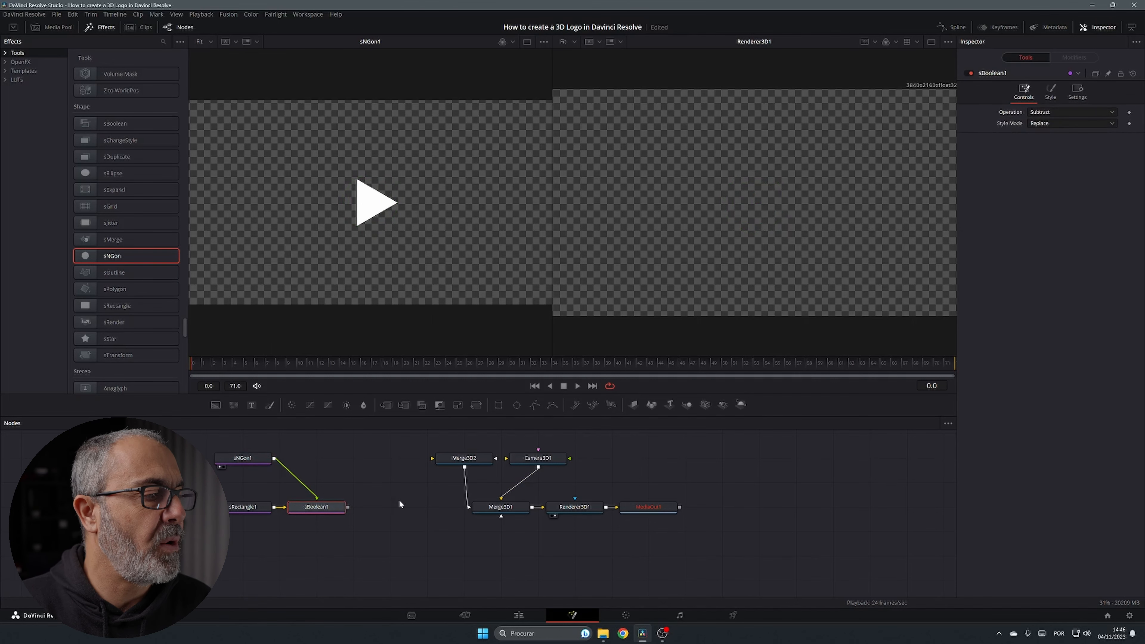
{"action": "key", "text": "1"}
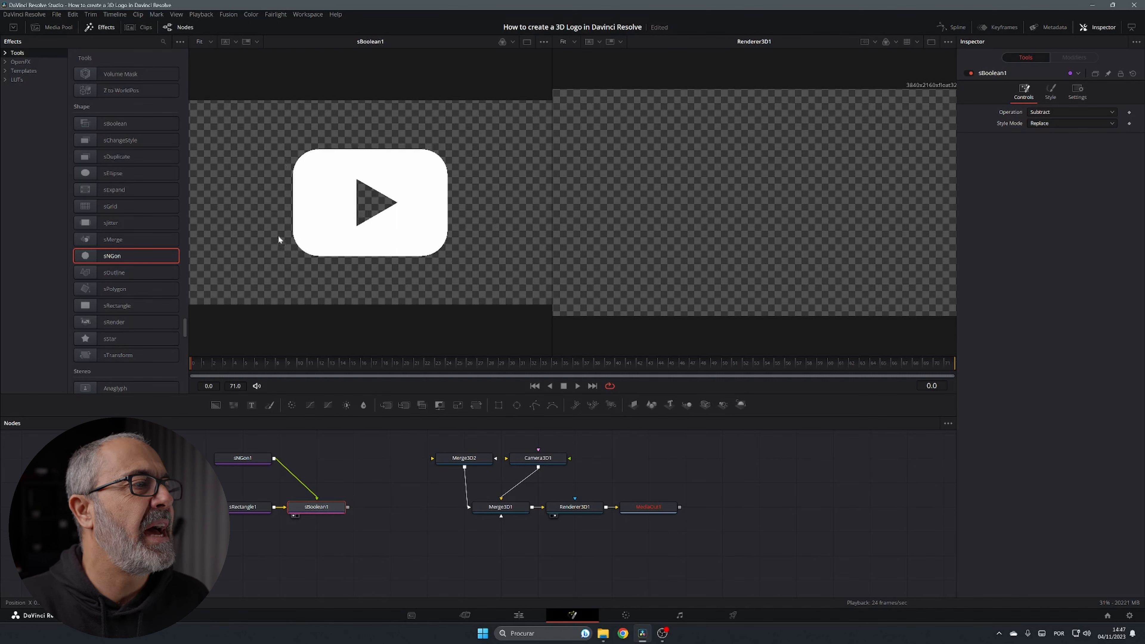
Reduce sRectangle1's corner radius to 0.354, then bring up sBoolean1's colour settings
{"action": "left_click", "coordinate": [252, 507]}
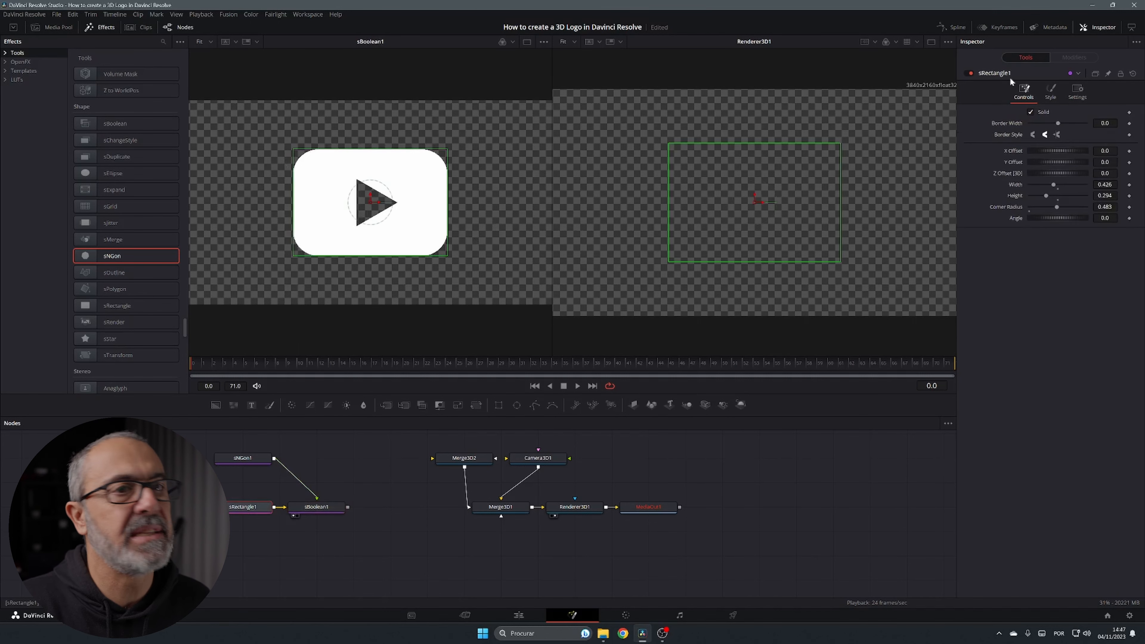
{"action": "left_click_drag", "start_coordinate": [1058, 206], "coordinate": [1049, 207]}
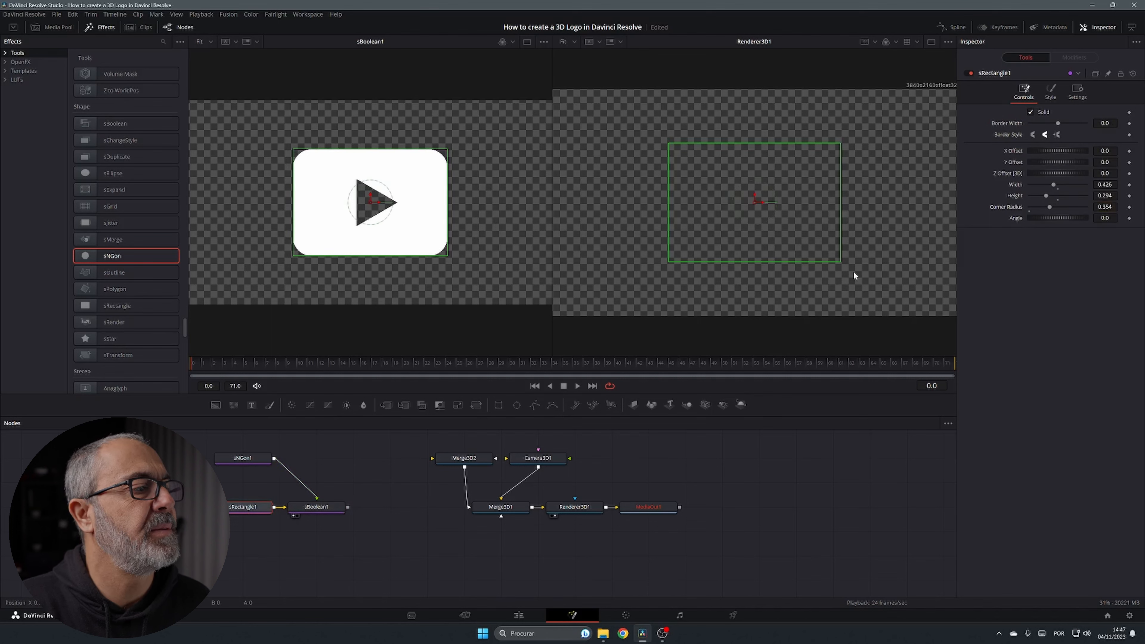
{"action": "left_click", "coordinate": [316, 507]}
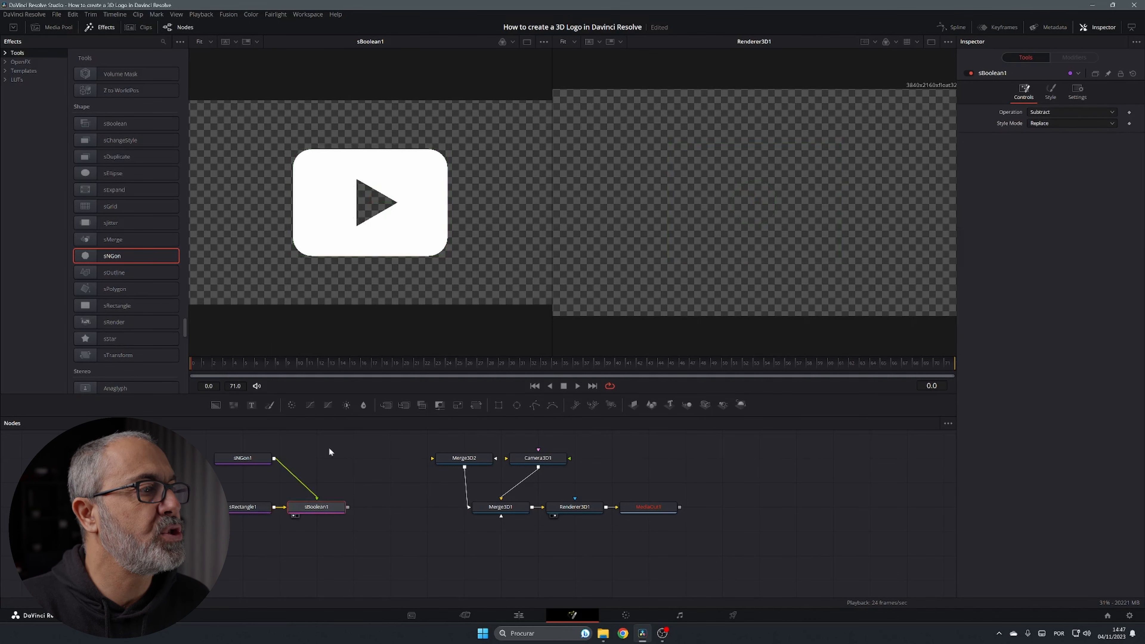
{"action": "left_click", "coordinate": [240, 507]}
{"action": "left_click", "coordinate": [240, 458]}
{"action": "left_click", "coordinate": [316, 507]}
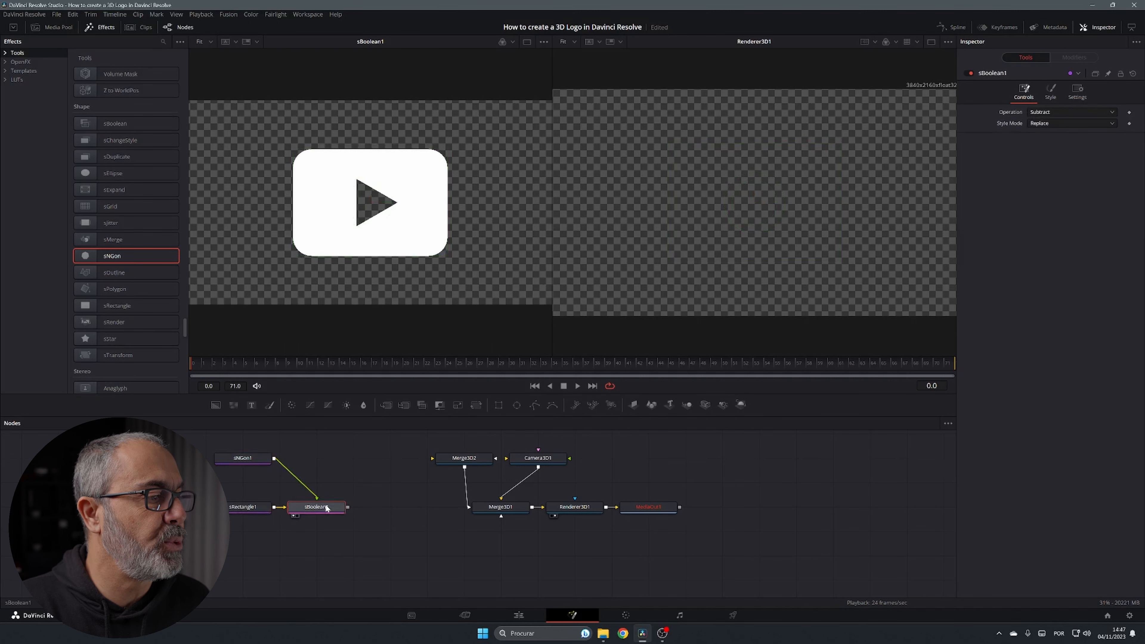
{"action": "left_click", "coordinate": [1051, 91]}
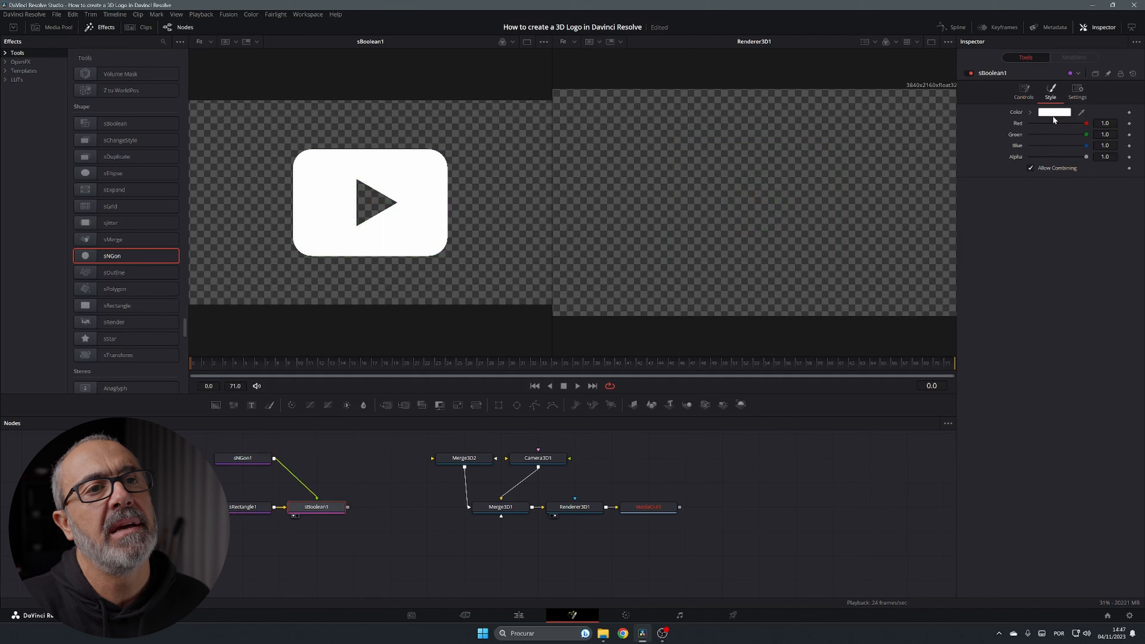
{"action": "left_click", "coordinate": [1054, 113]}
{"action": "left_click", "coordinate": [658, 237]}
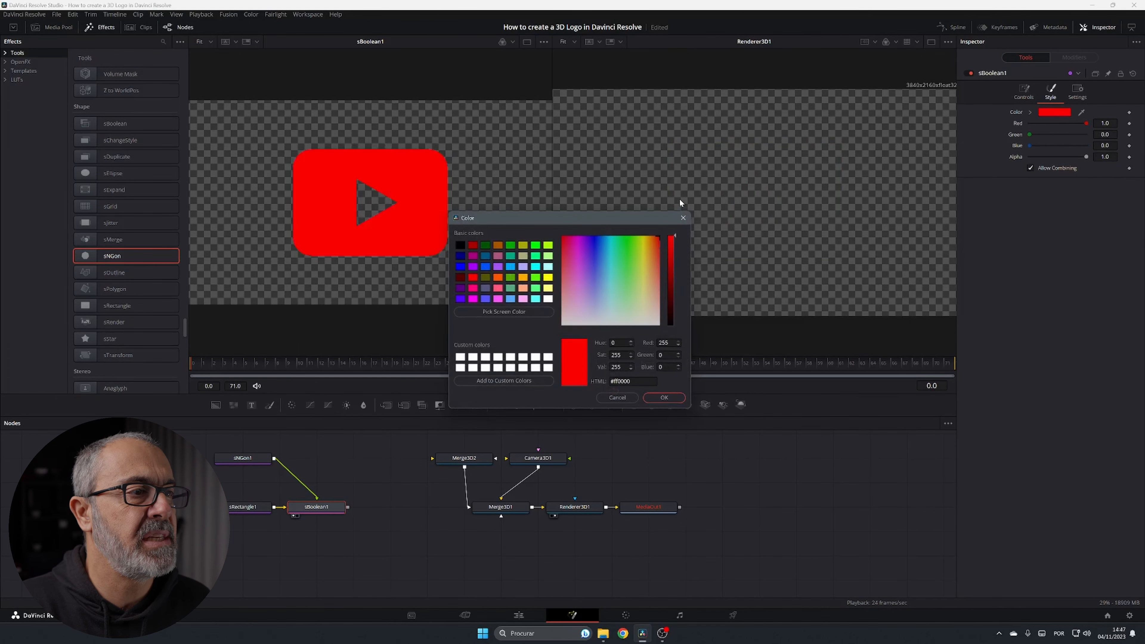
{"action": "left_click", "coordinate": [670, 399]}
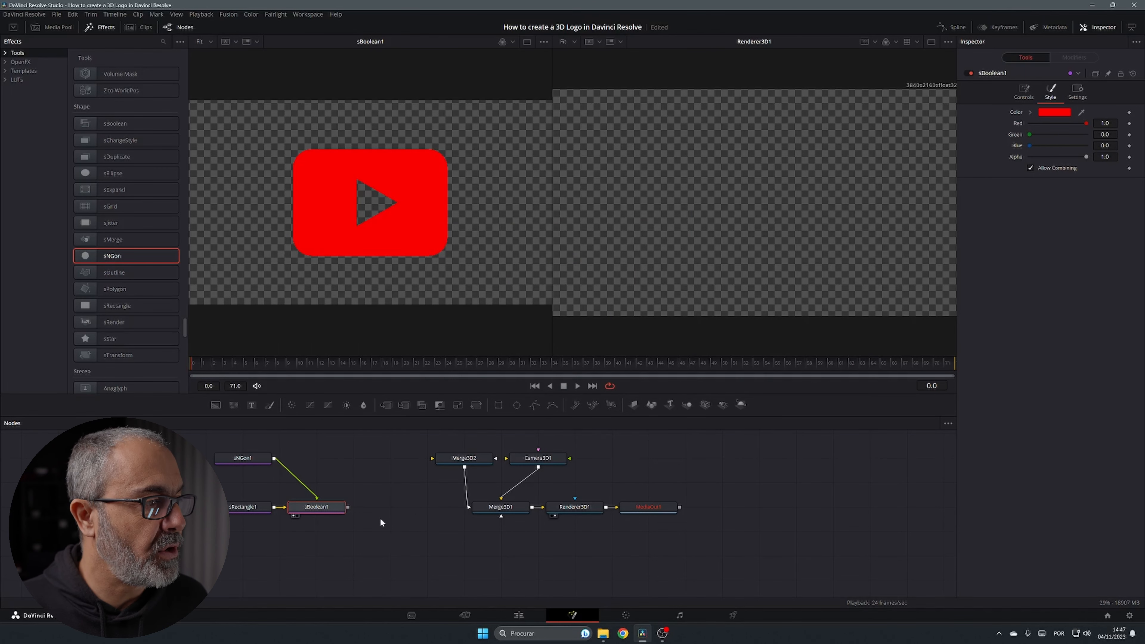
Add an Extrude 3D node right after sBoolean1, feeding Merge3D1
{"action": "key", "text": "shift+space"}
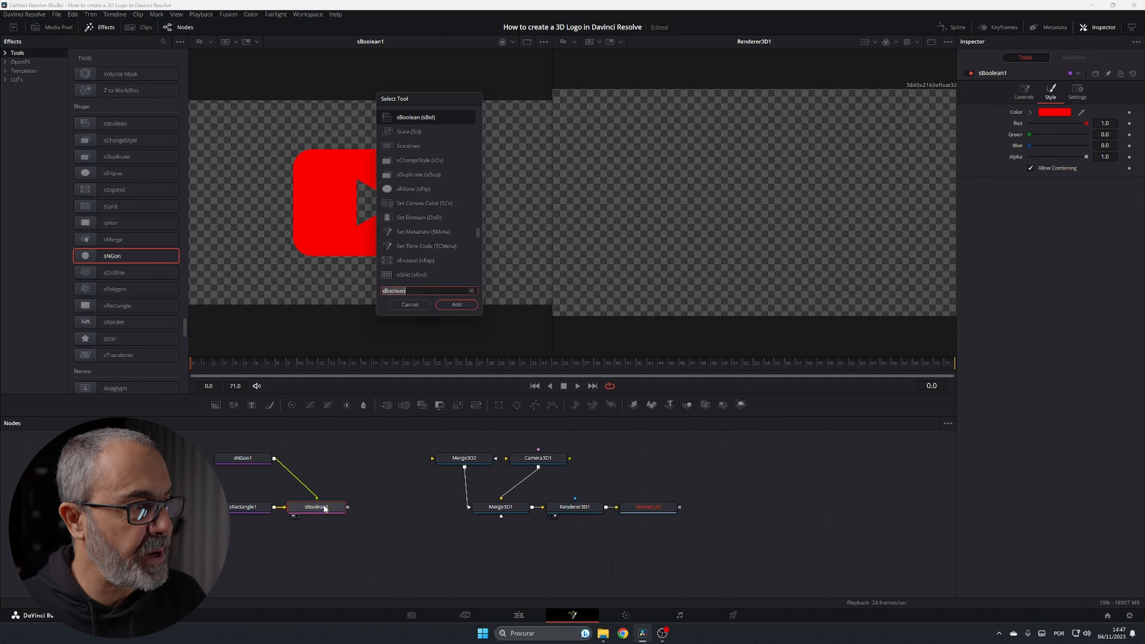
{"action": "type", "text": "extr"}
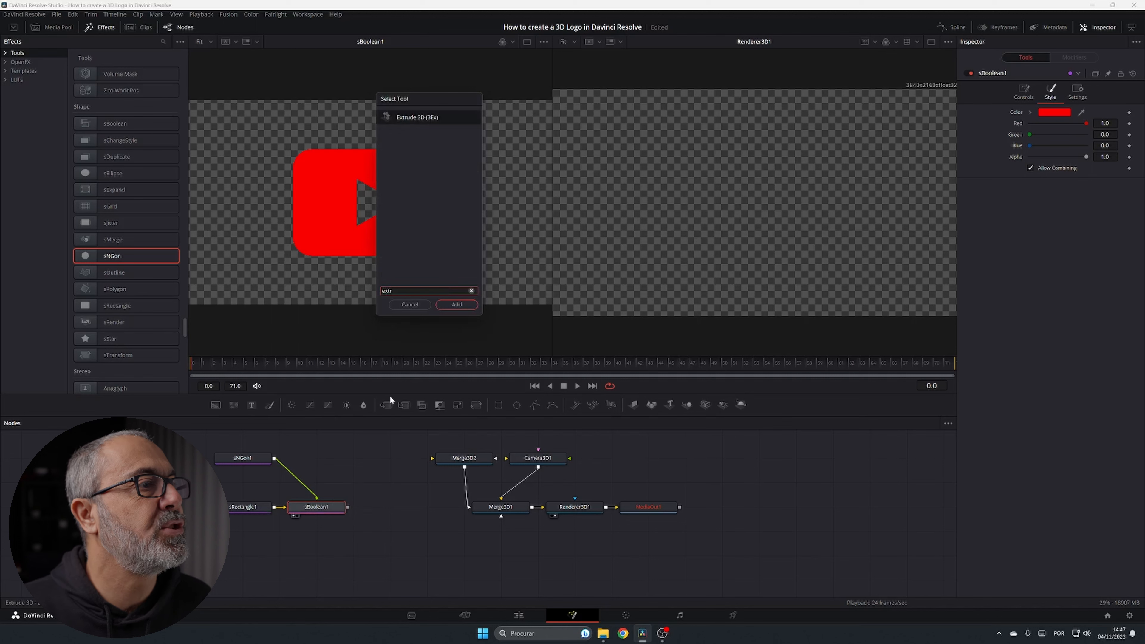
{"action": "left_click", "coordinate": [417, 119]}
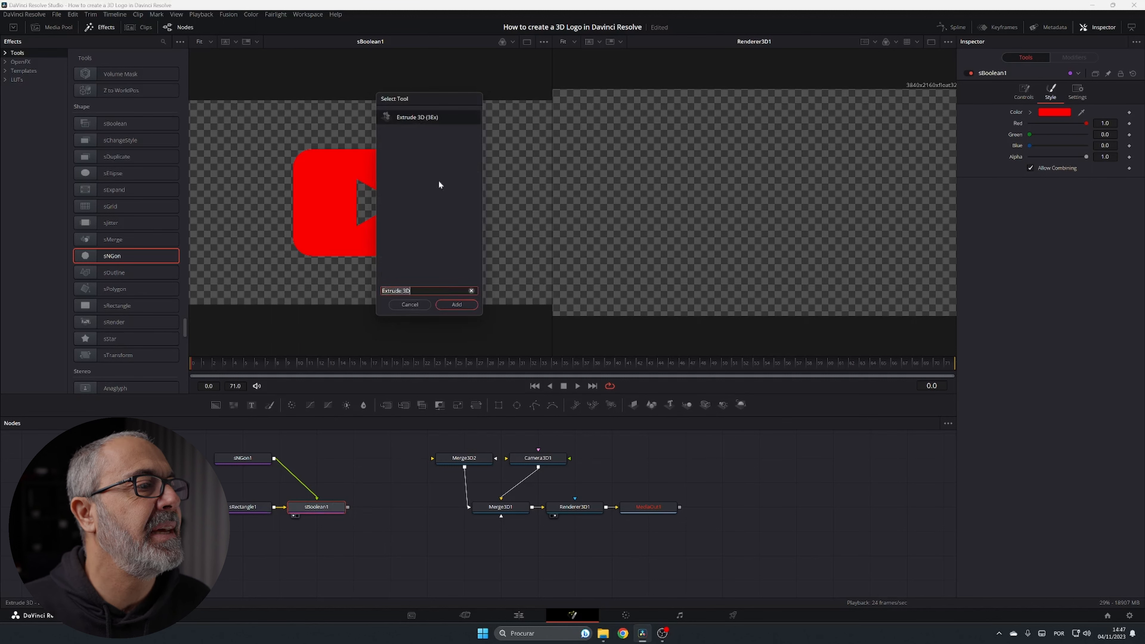
{"action": "left_click", "coordinate": [457, 304]}
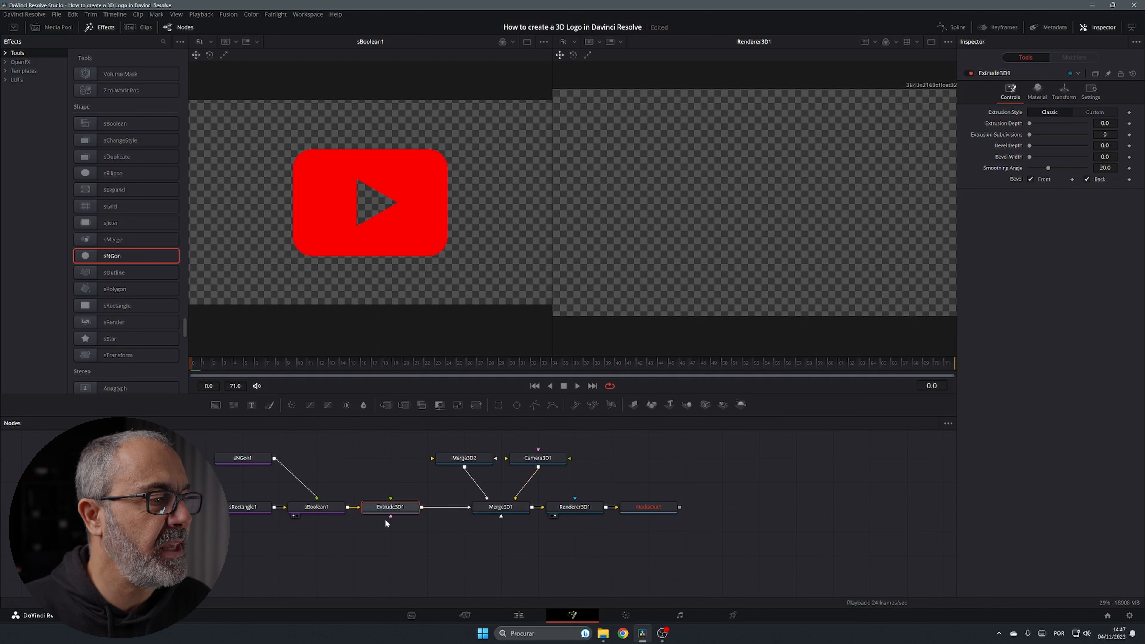
View Merge3D1's scene in the left viewer and orbit around the flat red logo
{"action": "left_click", "coordinate": [503, 511]}
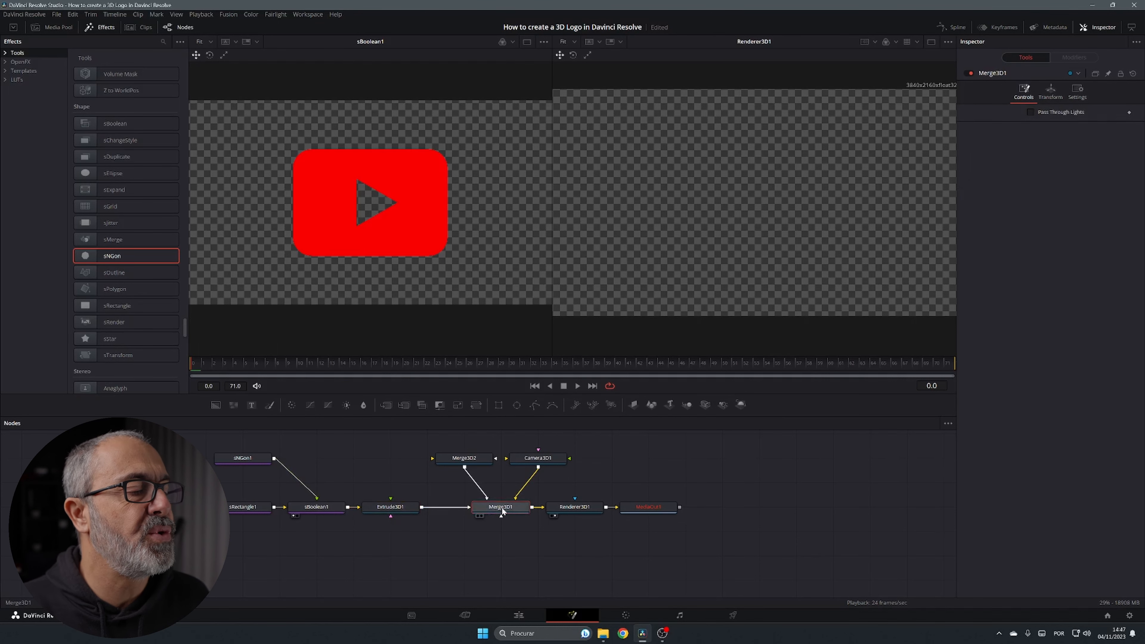
{"action": "key", "text": "1"}
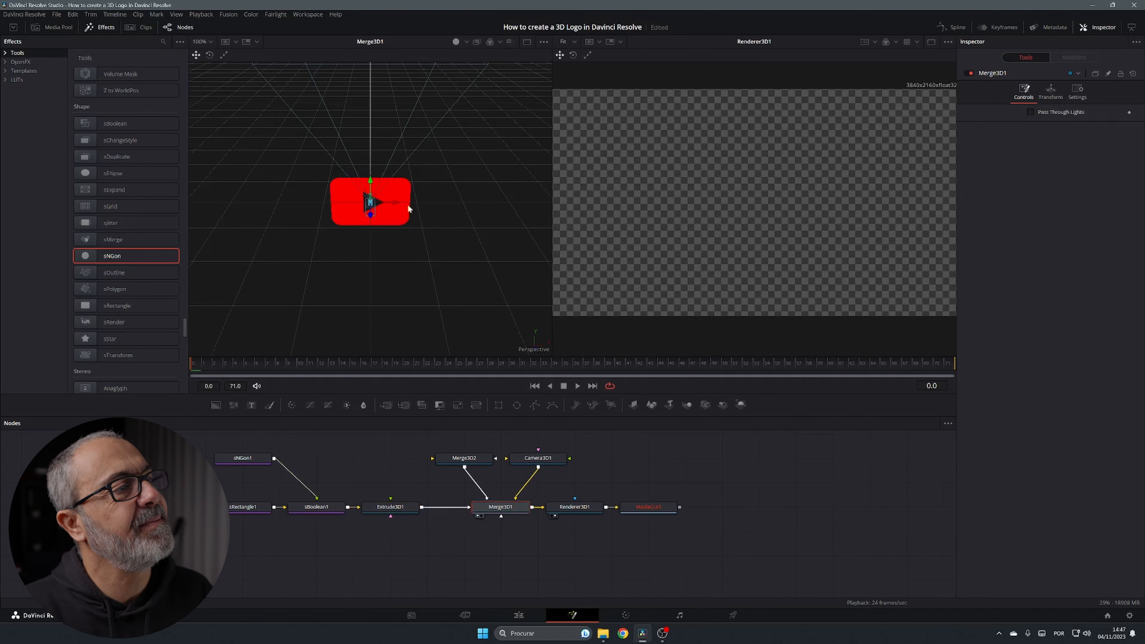
{"action": "scroll", "coordinate": [414, 225], "scroll_direction": "up", "scroll_amount": 1}
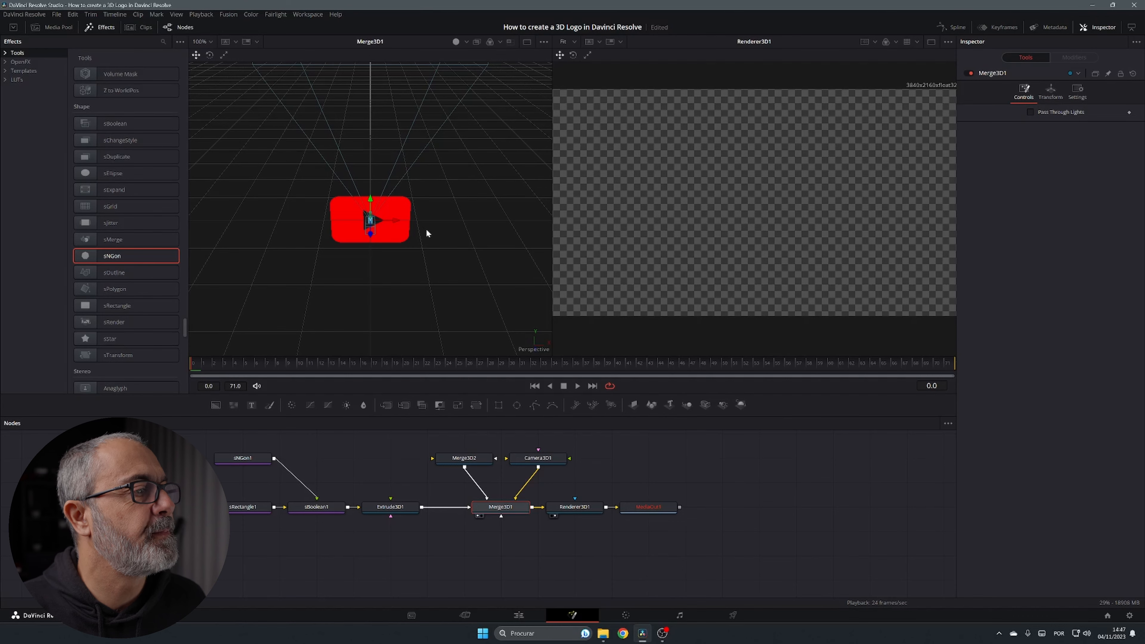
{"action": "left_click_drag", "start_coordinate": [427, 228], "coordinate": [362, 217]}
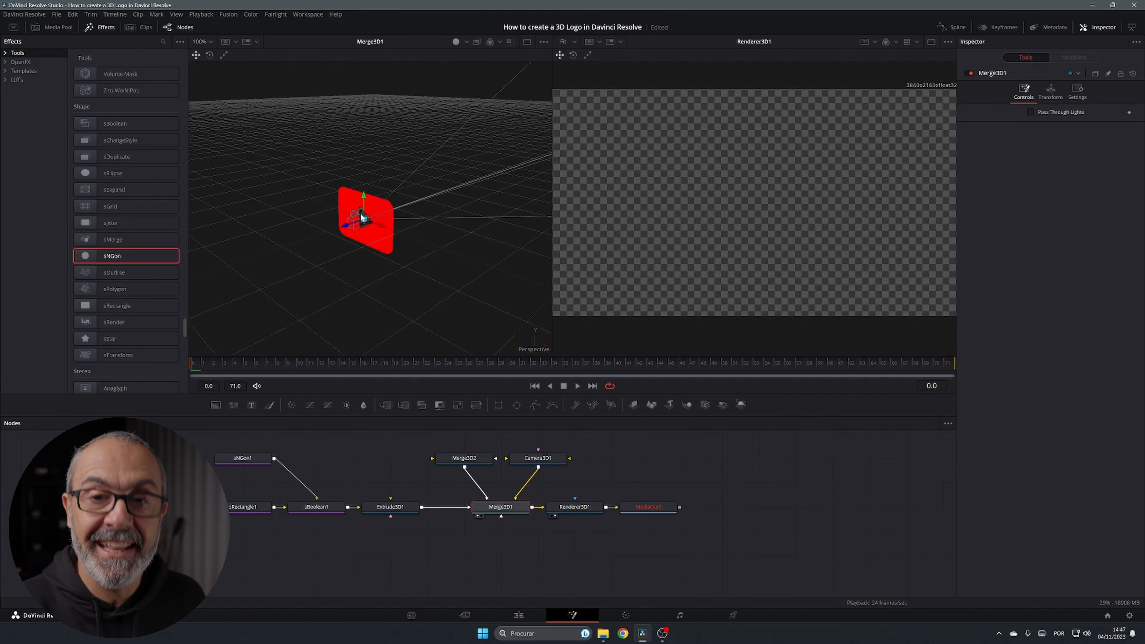
{"action": "left_click_drag", "start_coordinate": [296, 276], "coordinate": [359, 165]}
{"action": "left_click", "coordinate": [402, 508]}
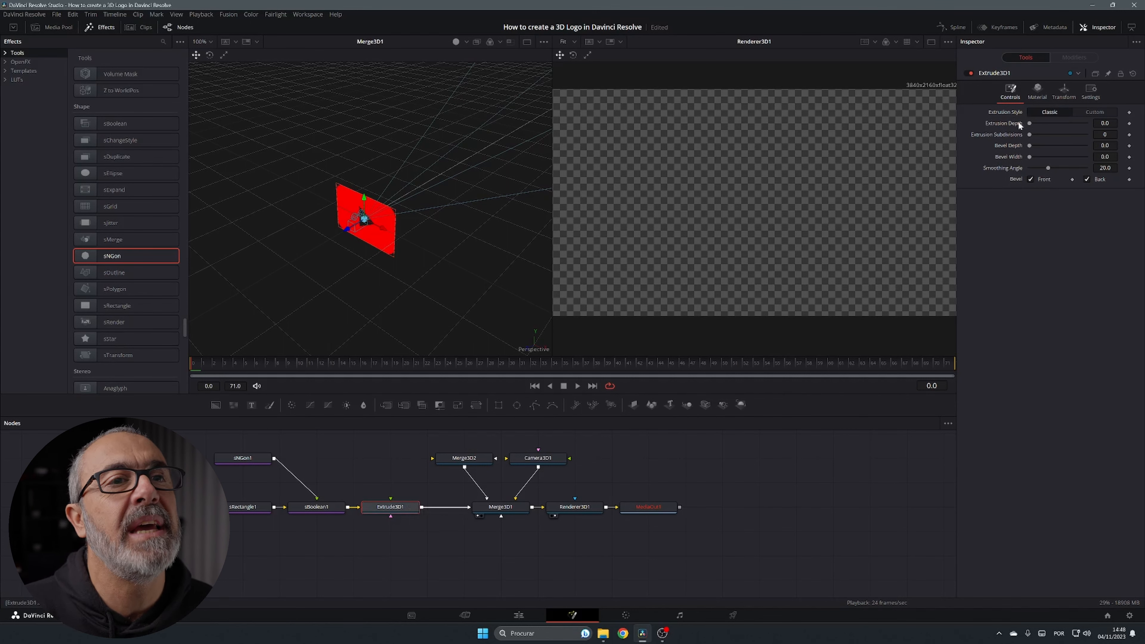
Set Extrude3D1's Extrusion Depth to 0.0677
{"action": "left_click_drag", "start_coordinate": [1030, 122], "coordinate": [1050, 127]}
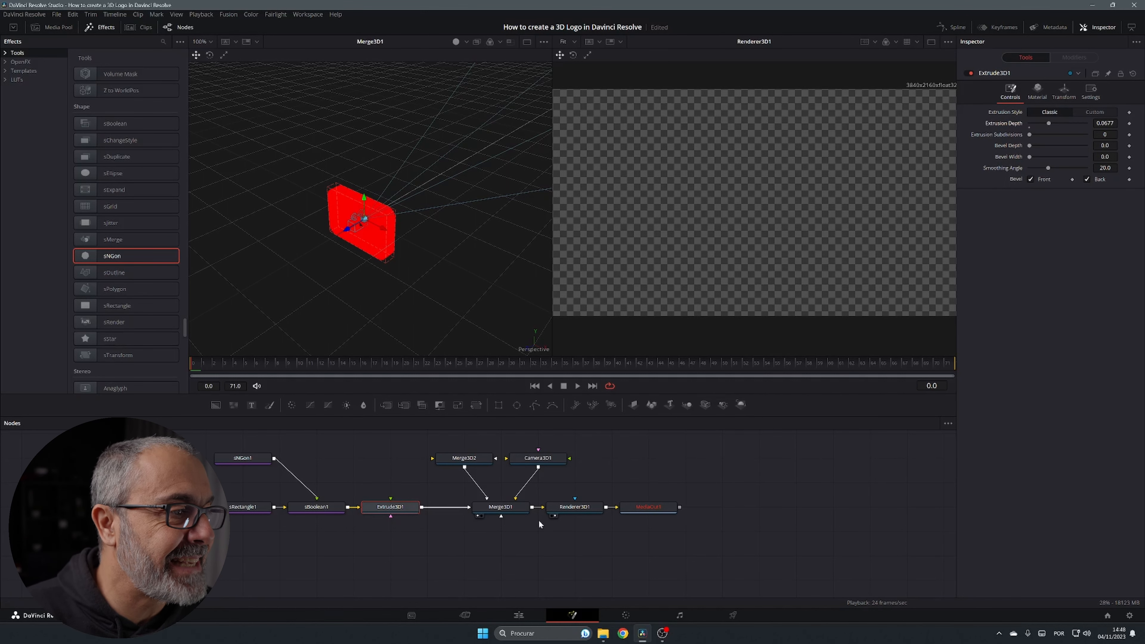
Delete the Merge3D2 node from the node graph
{"action": "left_click", "coordinate": [548, 462]}
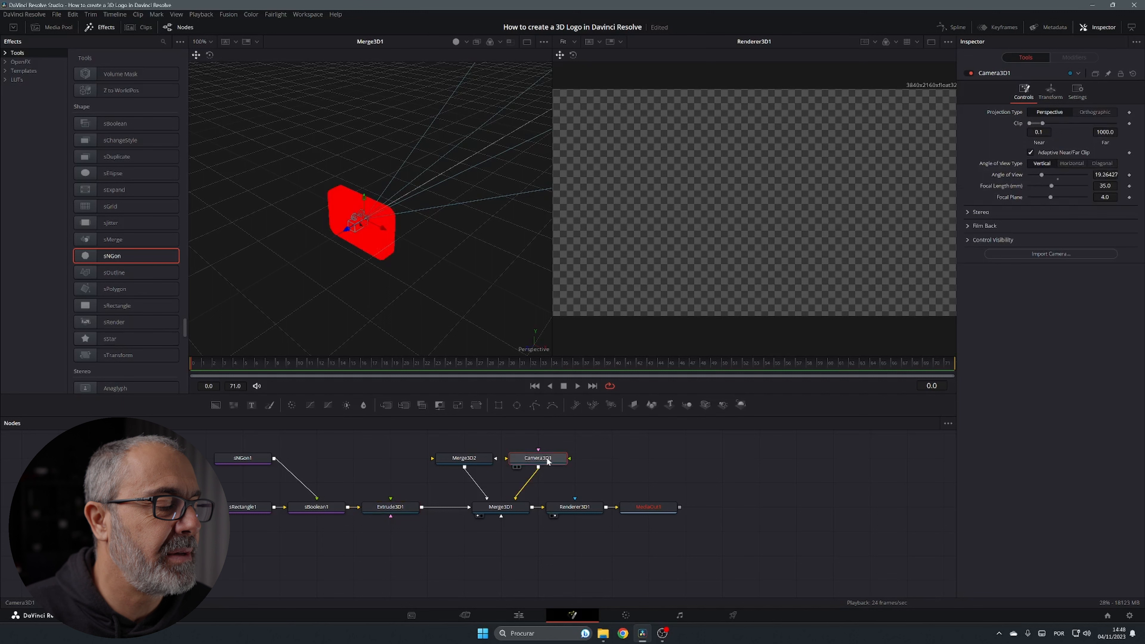
{"action": "left_click", "coordinate": [462, 463]}
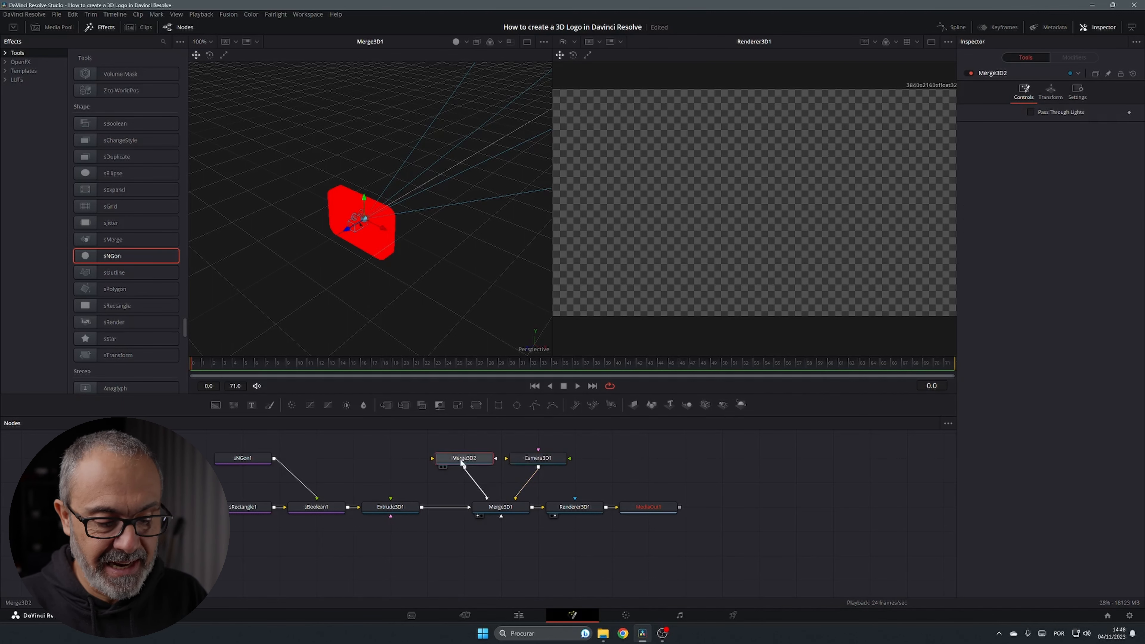
{"action": "key", "text": "Delete"}
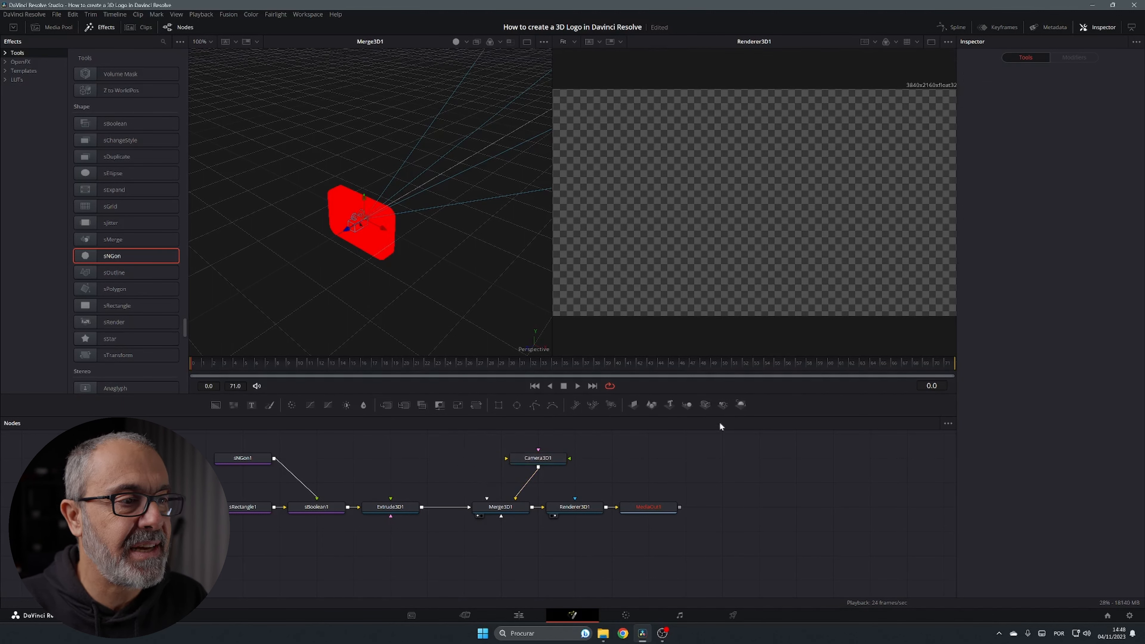
Add a SpotLight1 node beside Camera3D1 and connect it into Merge3D1
{"action": "left_click", "coordinate": [724, 404]}
{"action": "left_click_drag", "start_coordinate": [538, 458], "coordinate": [499, 507]}
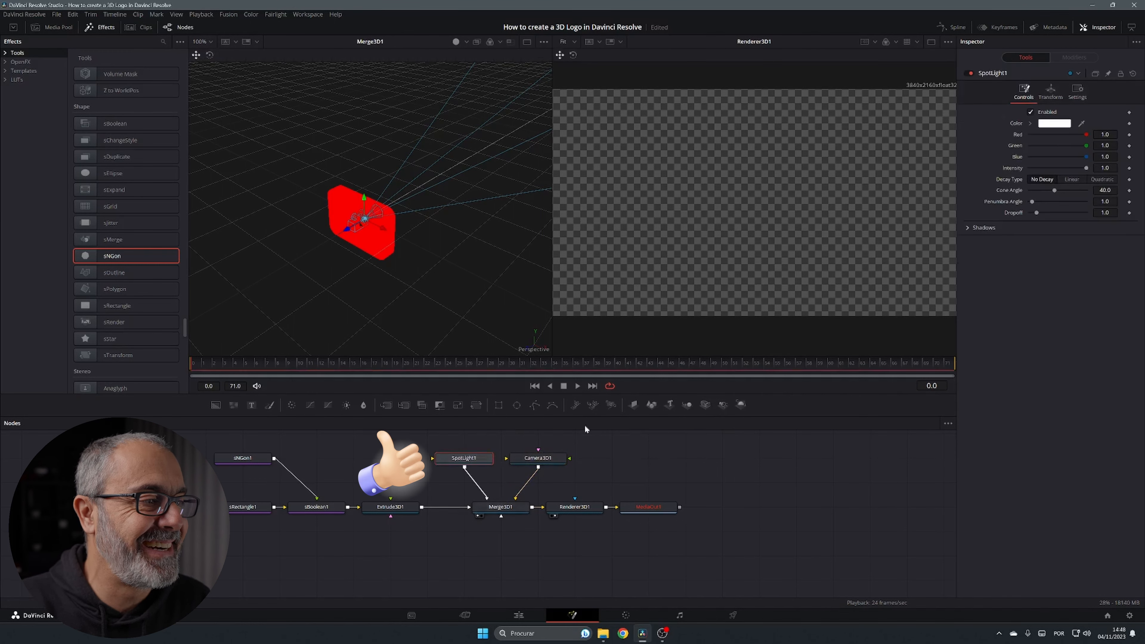
{"action": "left_click", "coordinate": [537, 460]}
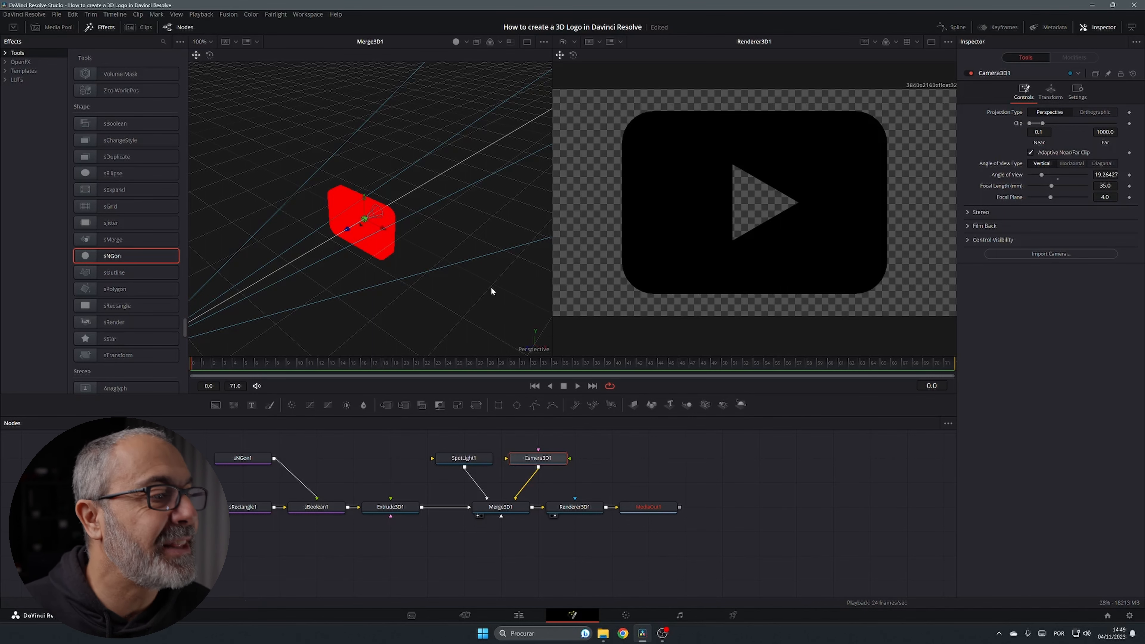
Pull the spotlight back, tint it light red, and raise it along its Y axis
{"action": "left_click", "coordinate": [460, 459]}
{"action": "left_click_drag", "start_coordinate": [348, 229], "coordinate": [194, 285]}
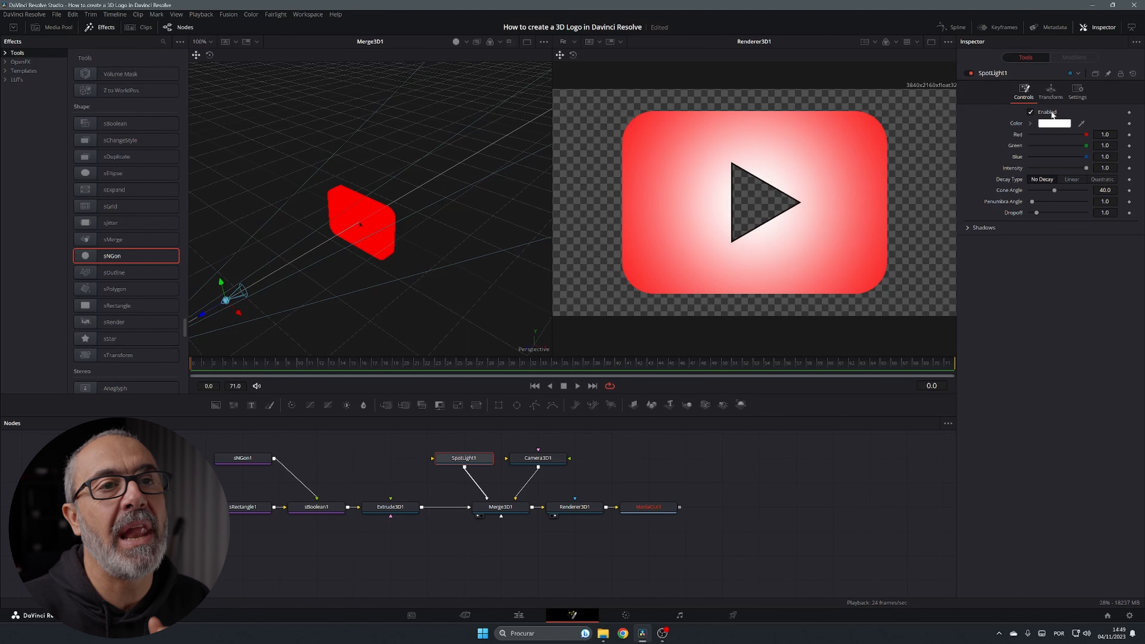
{"action": "left_click", "coordinate": [1054, 128]}
{"action": "left_click", "coordinate": [662, 400]}
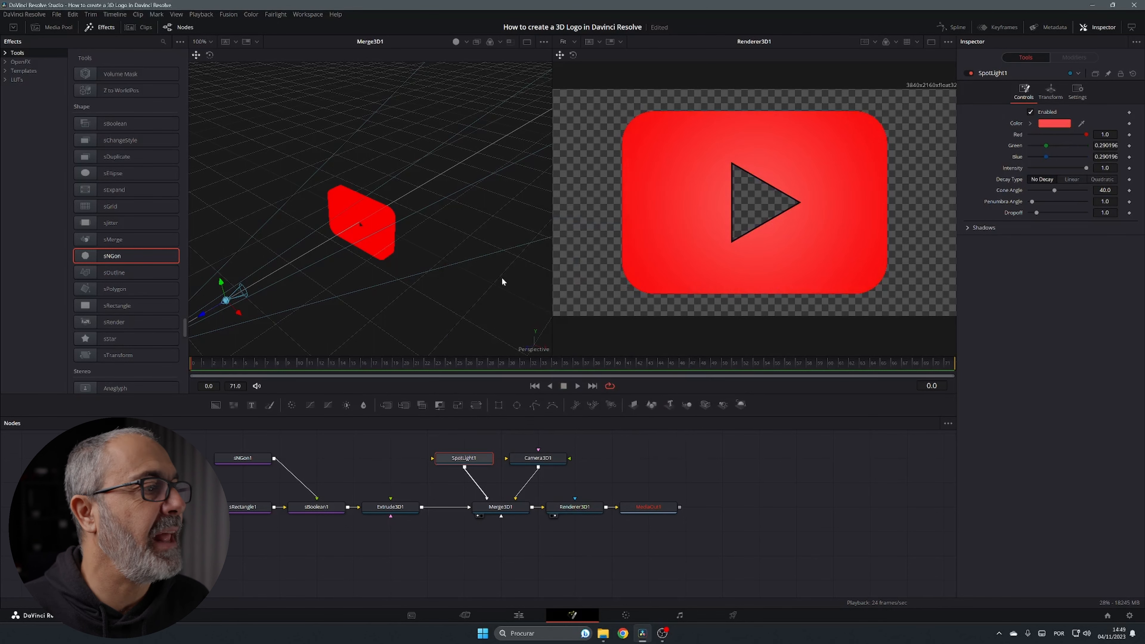
{"action": "left_click_drag", "start_coordinate": [221, 283], "coordinate": [226, 170]}
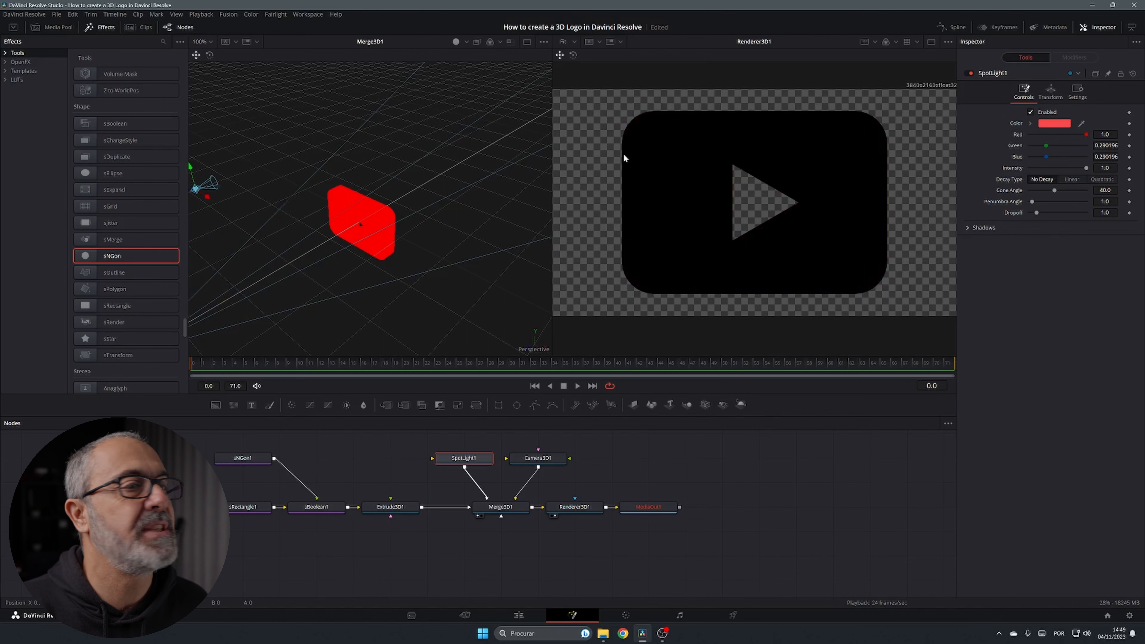
{"action": "scroll", "coordinate": [394, 296], "scroll_direction": "down", "scroll_amount": 5}
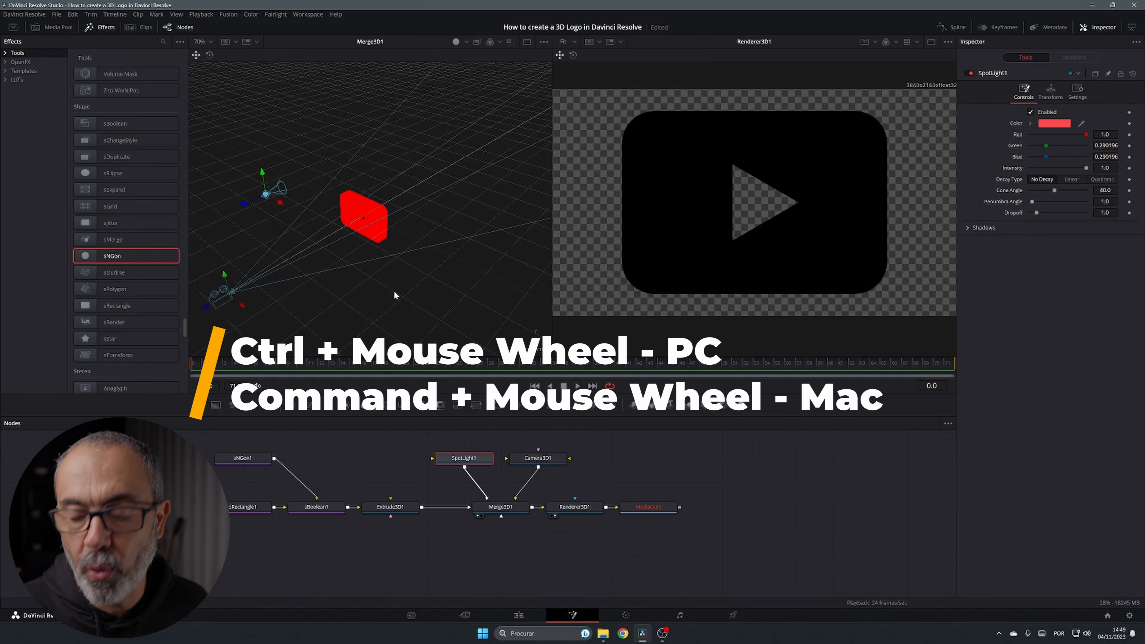
{"action": "scroll", "coordinate": [394, 296], "scroll_direction": "down", "scroll_amount": 5}
{"action": "scroll", "coordinate": [394, 296], "scroll_direction": "up", "scroll_amount": 2}
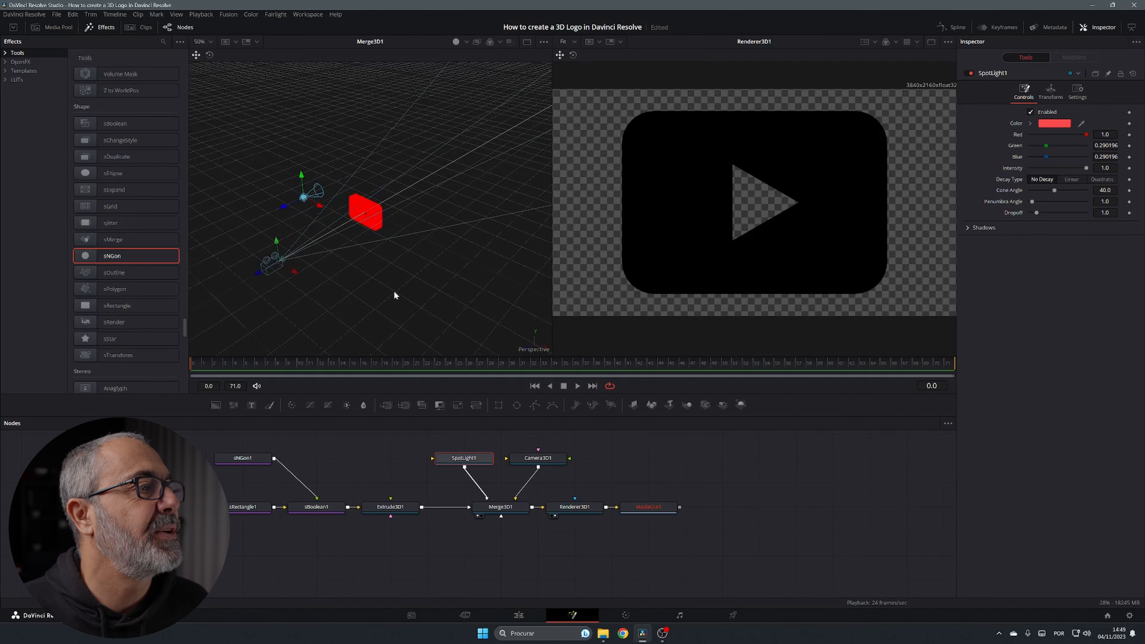
{"action": "left_click", "coordinate": [559, 460]}
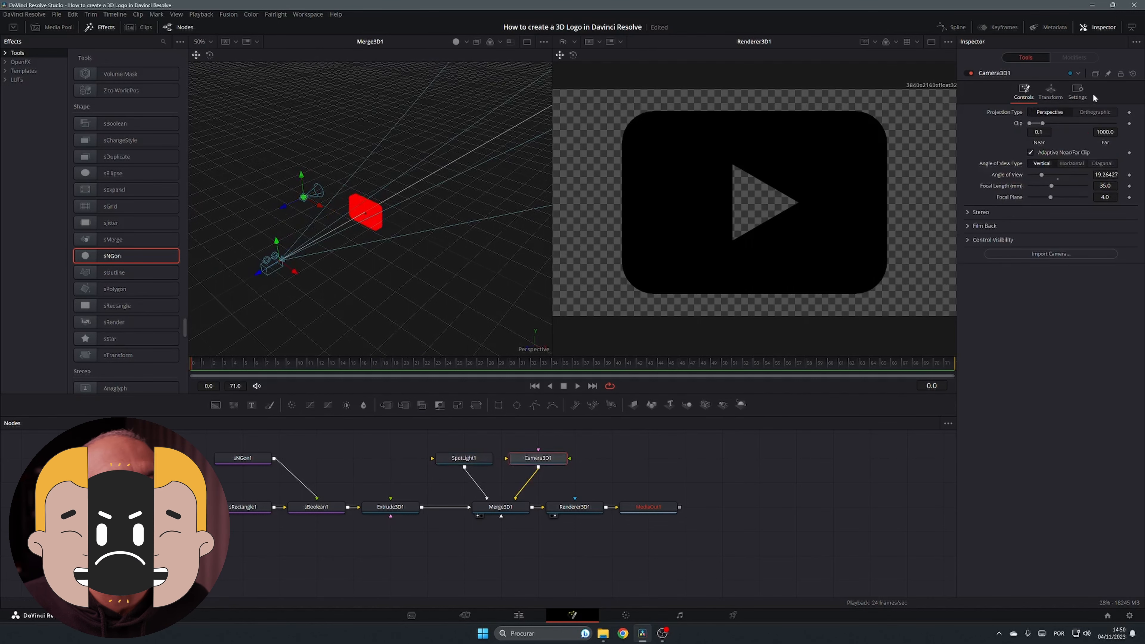
{"action": "left_click", "coordinate": [1056, 92]}
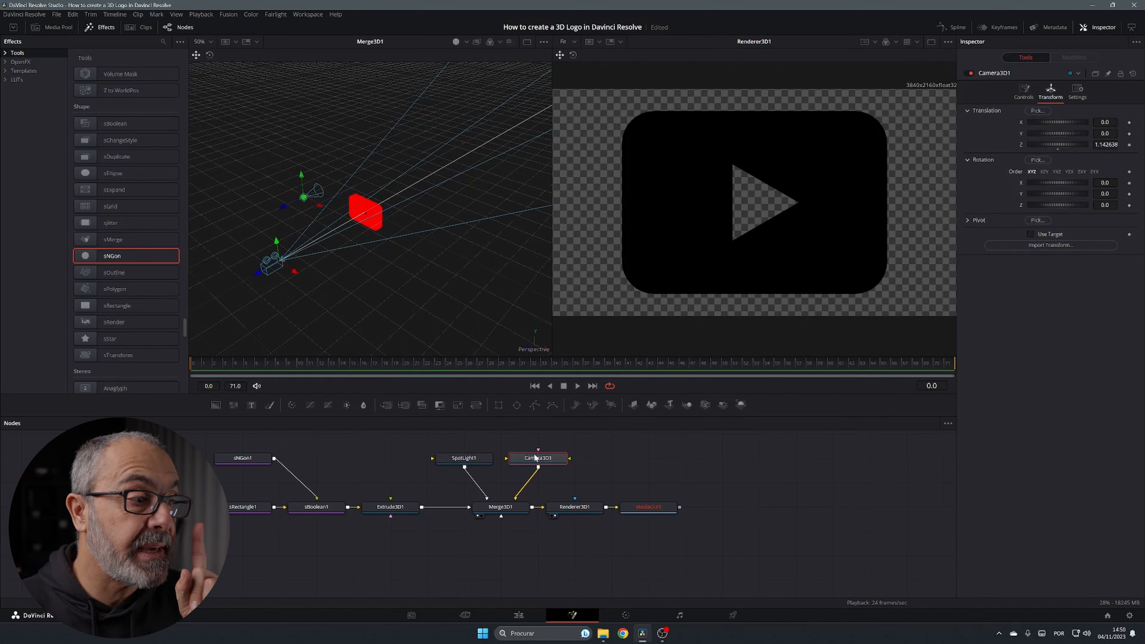
{"action": "left_click", "coordinate": [485, 460]}
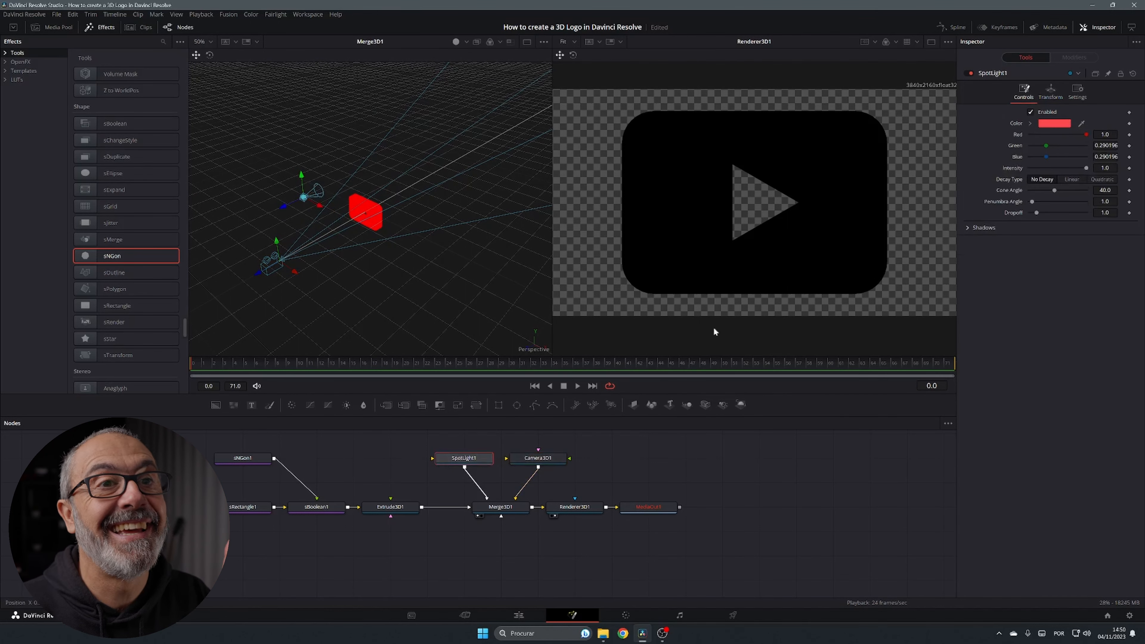
Tilt SpotLight1 down onto the logo and widen its cone angle to 55.28
{"action": "left_click", "coordinate": [1051, 95]}
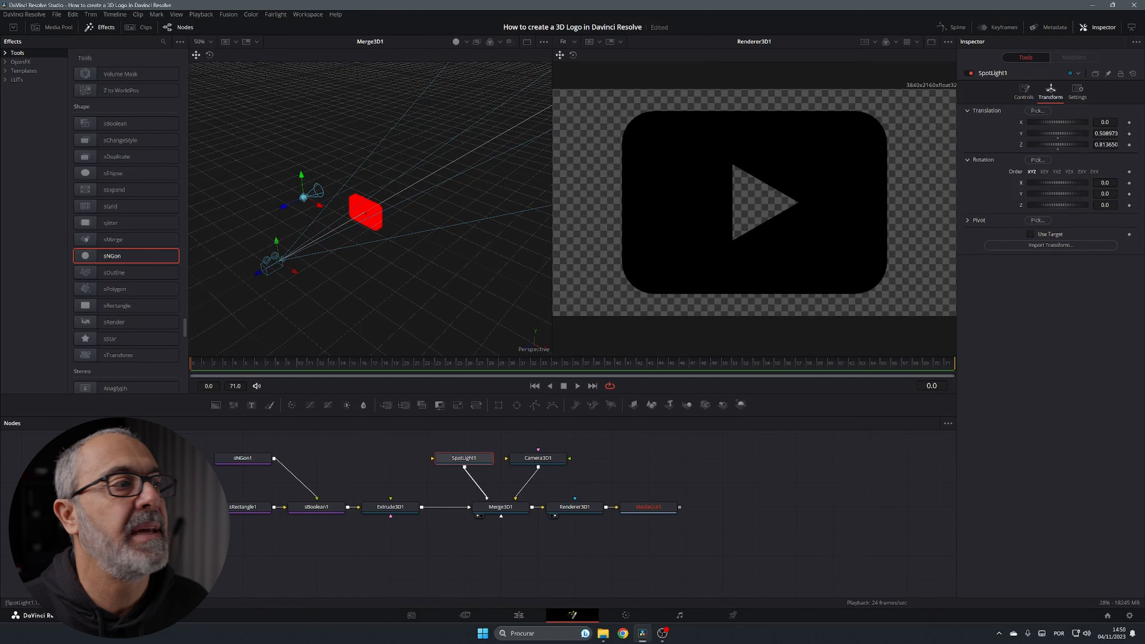
{"action": "left_click_drag", "start_coordinate": [1105, 183], "coordinate": [1034, 183]}
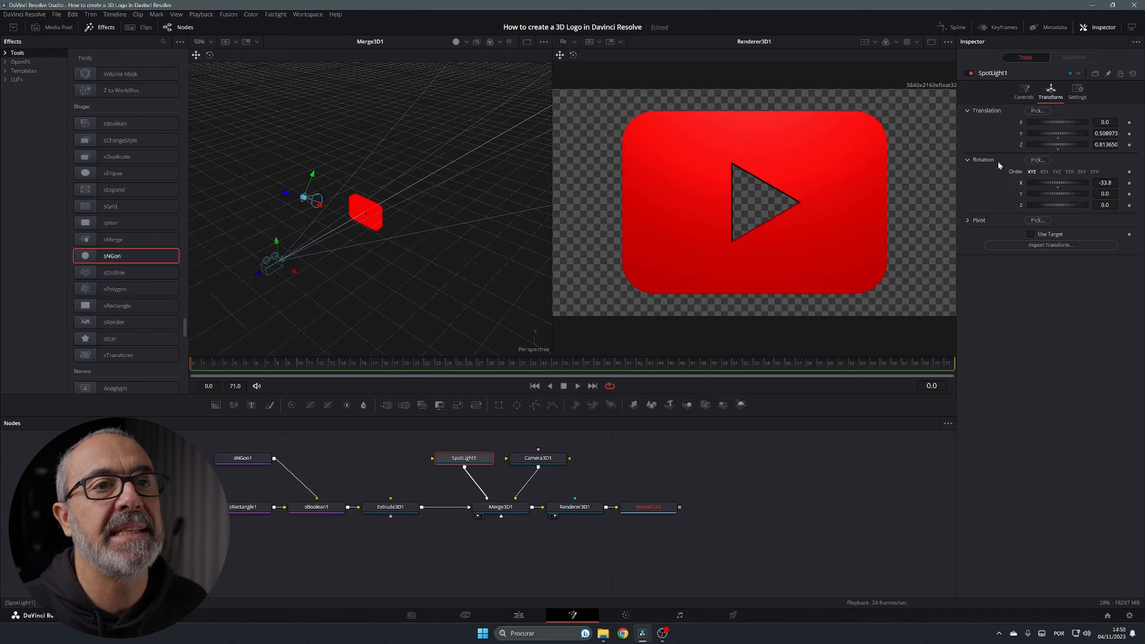
{"action": "left_click", "coordinate": [1024, 90]}
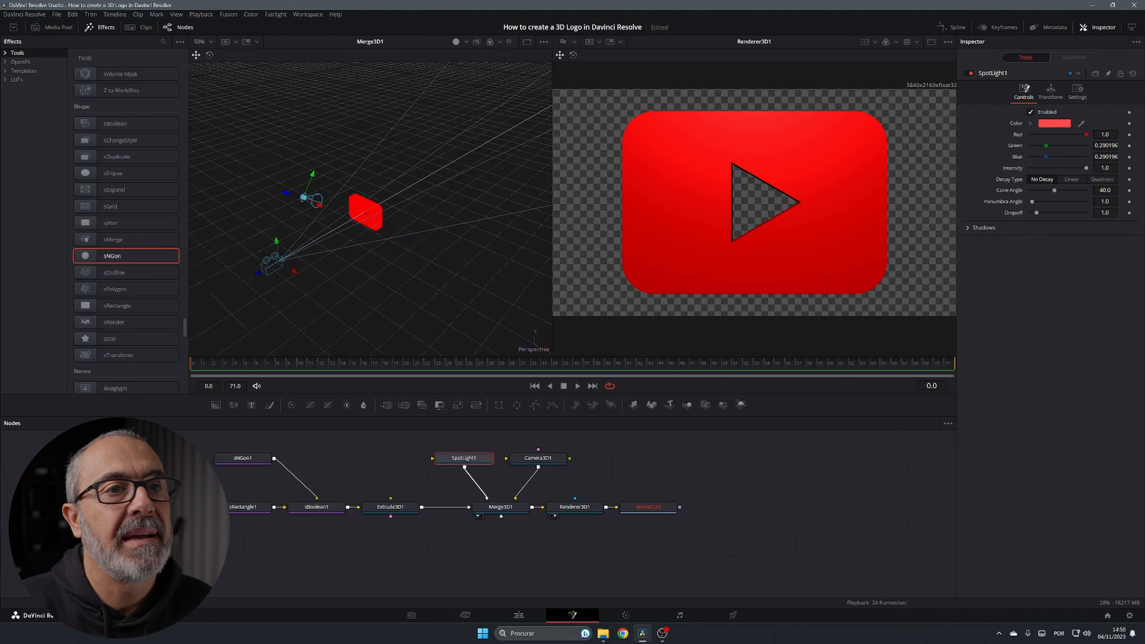
{"action": "left_click_drag", "start_coordinate": [1053, 190], "coordinate": [1058, 216]}
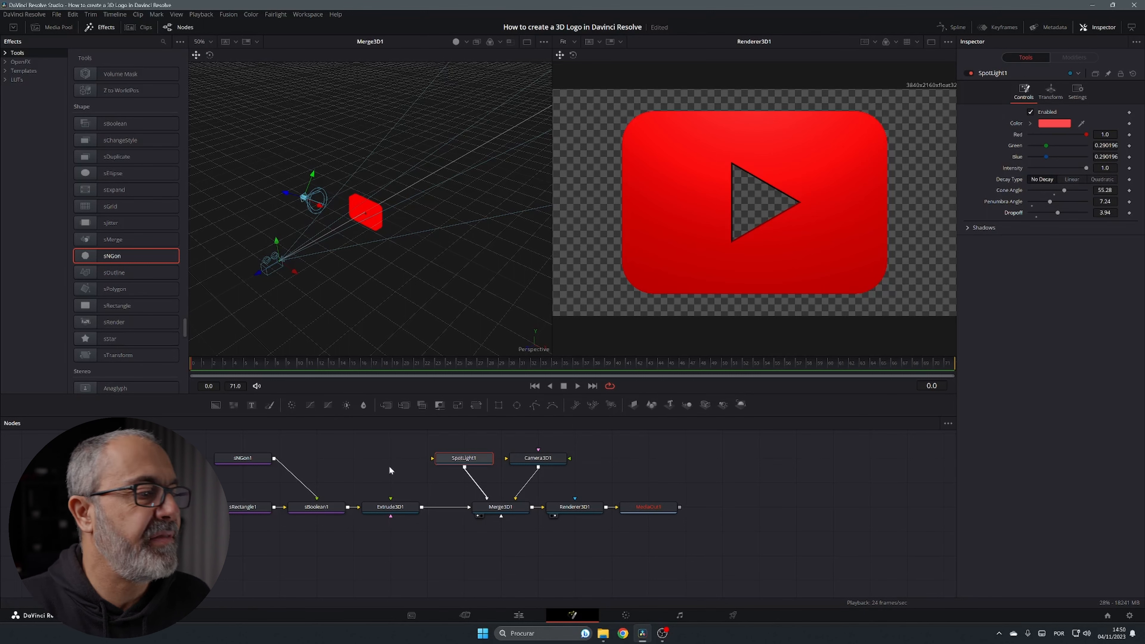
{"action": "left_click", "coordinate": [539, 459]}
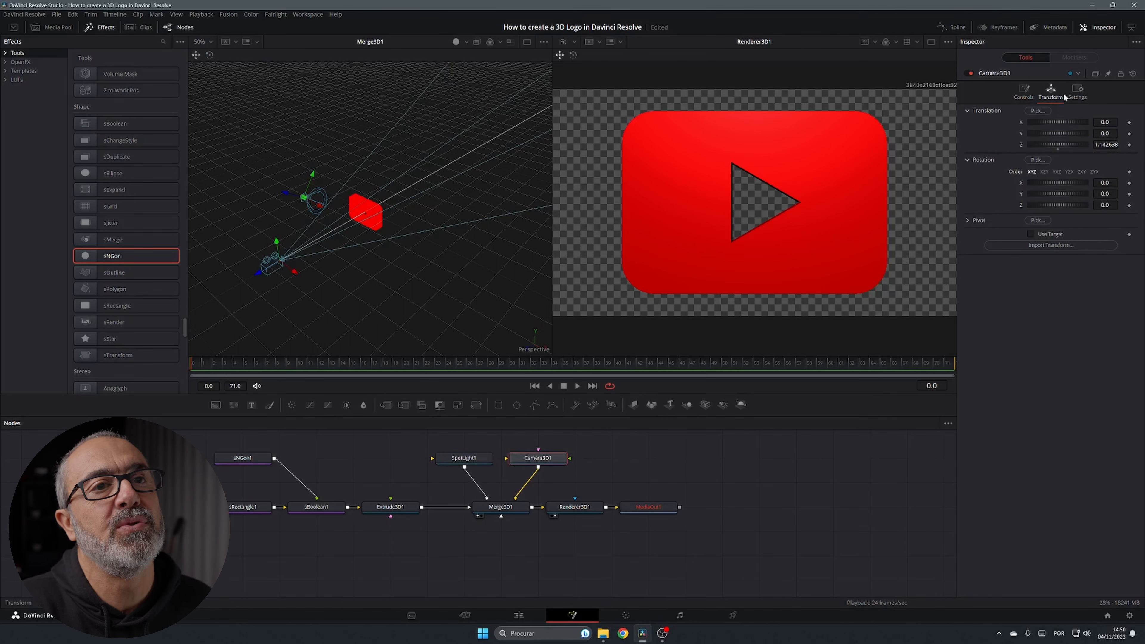
Move Camera3D1 back along Z and give Extrude3D1 a 0.0031 bevel depth
{"action": "left_click_drag", "start_coordinate": [1105, 144], "coordinate": [1115, 144]}
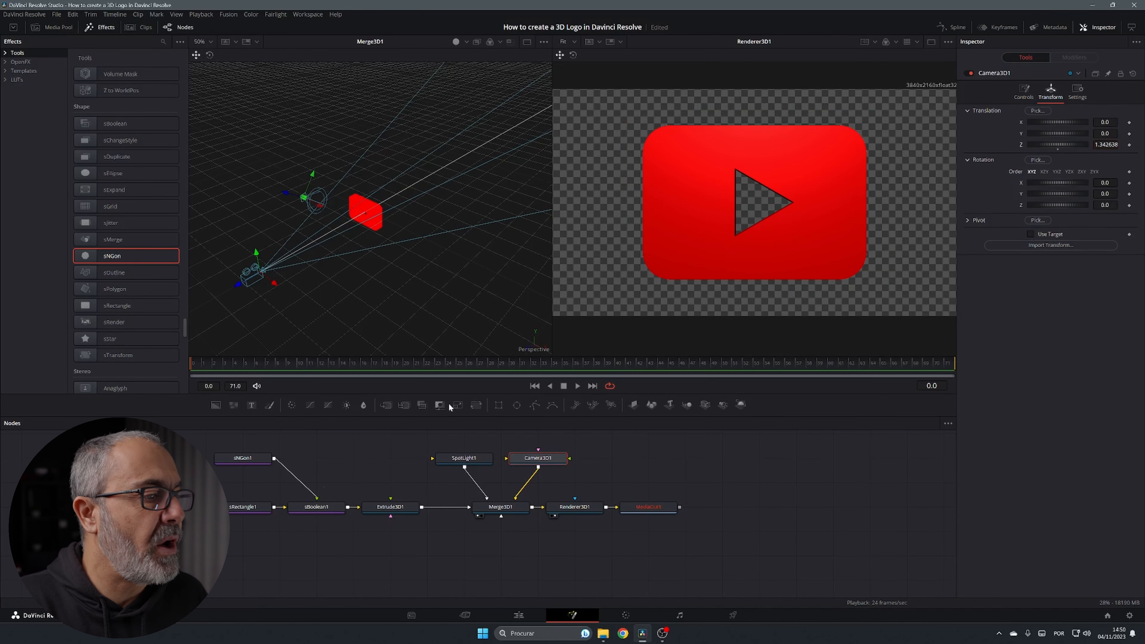
{"action": "left_click", "coordinate": [400, 508]}
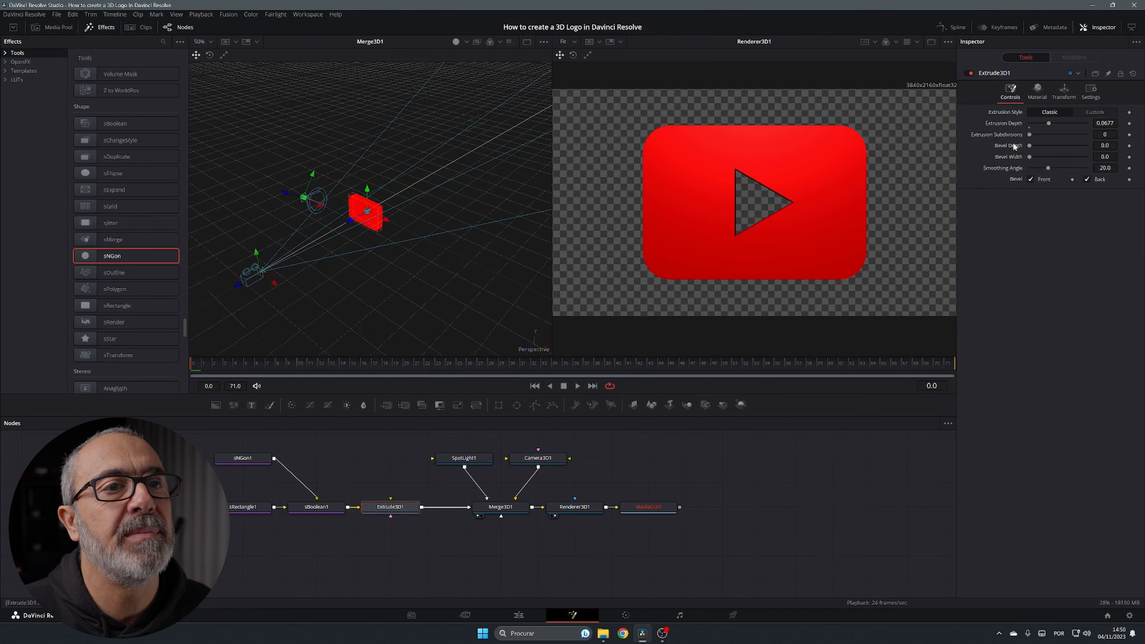
{"action": "left_click_drag", "start_coordinate": [1029, 145], "coordinate": [1034, 156]}
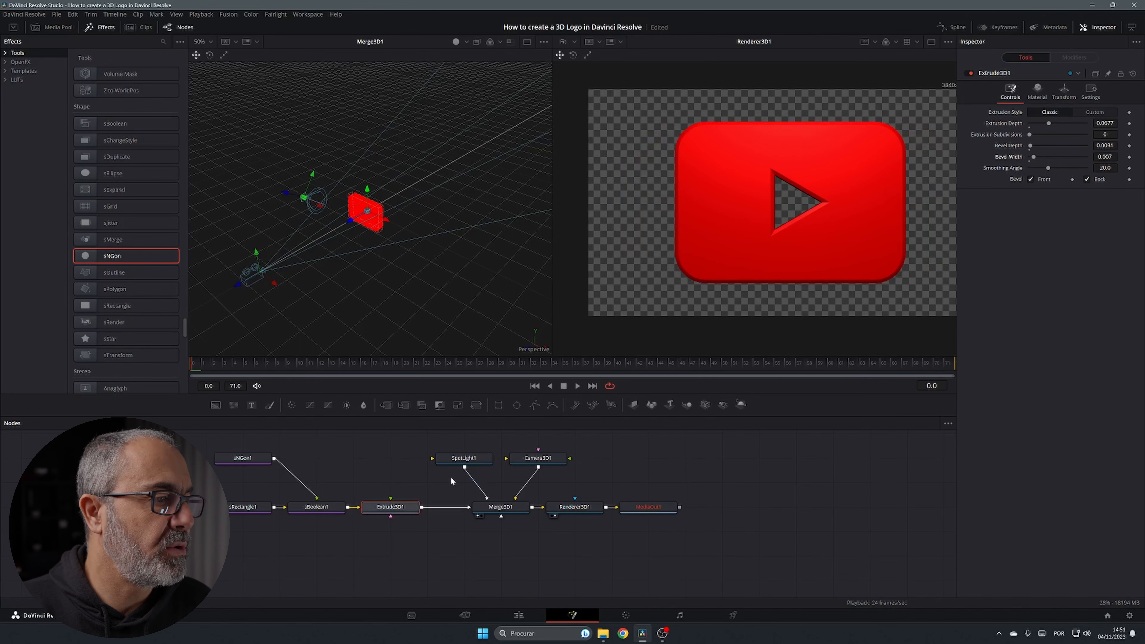
{"action": "left_click", "coordinate": [456, 460]}
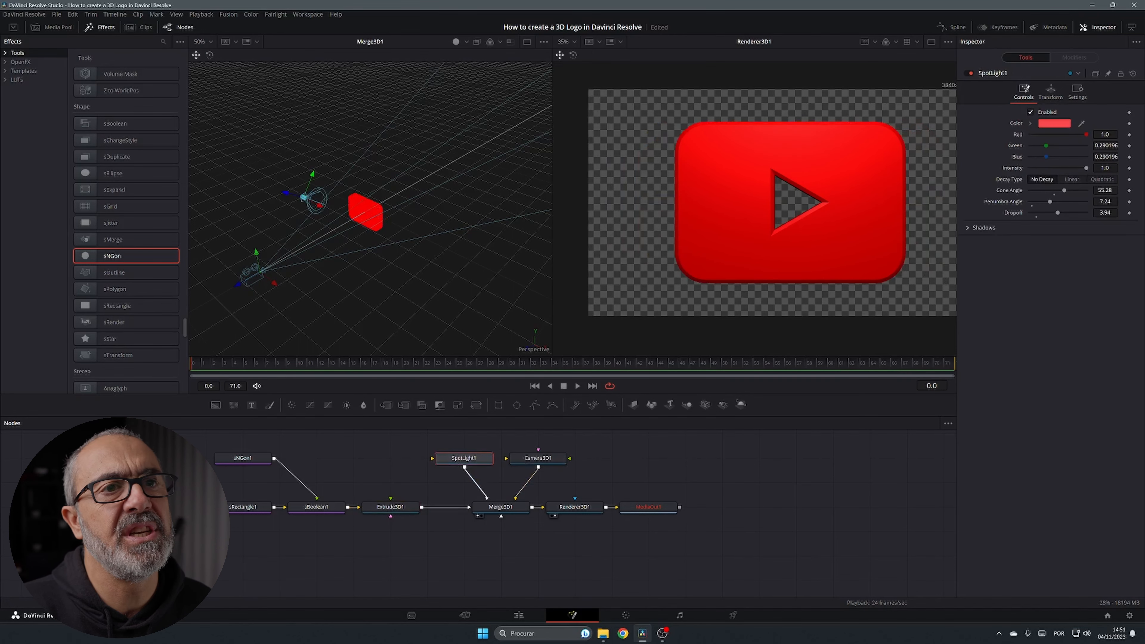
Change SpotLight1 to pale yellow and add a Text3D1 node feeding Merge3D1
{"action": "left_click", "coordinate": [1056, 124]}
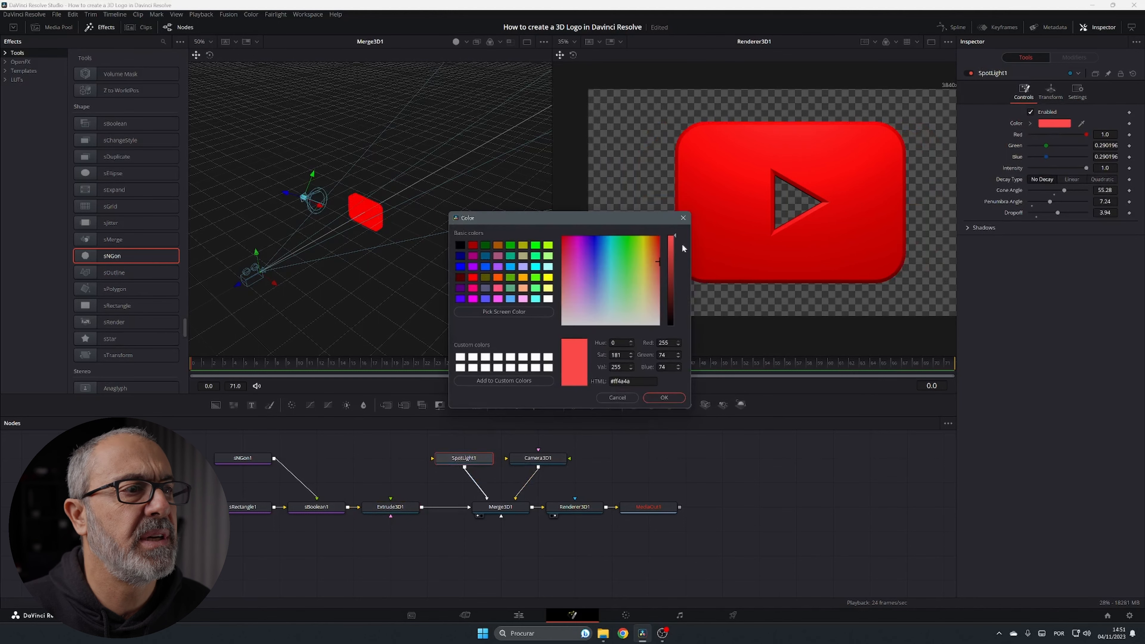
{"action": "left_click_drag", "start_coordinate": [658, 259], "coordinate": [644, 261]}
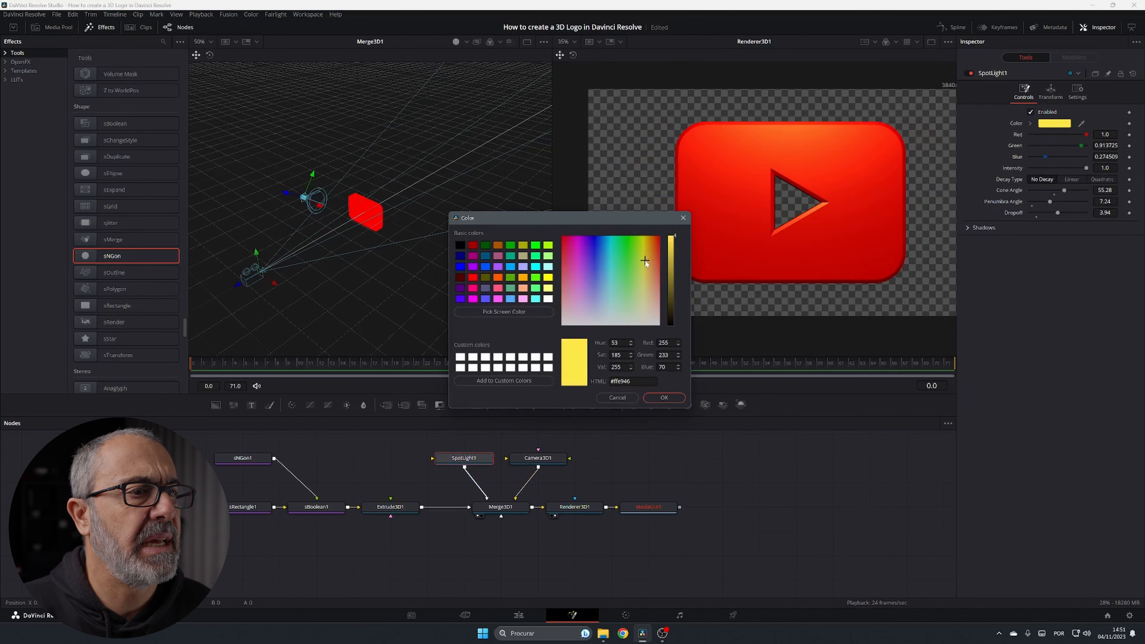
{"action": "left_click", "coordinate": [665, 396]}
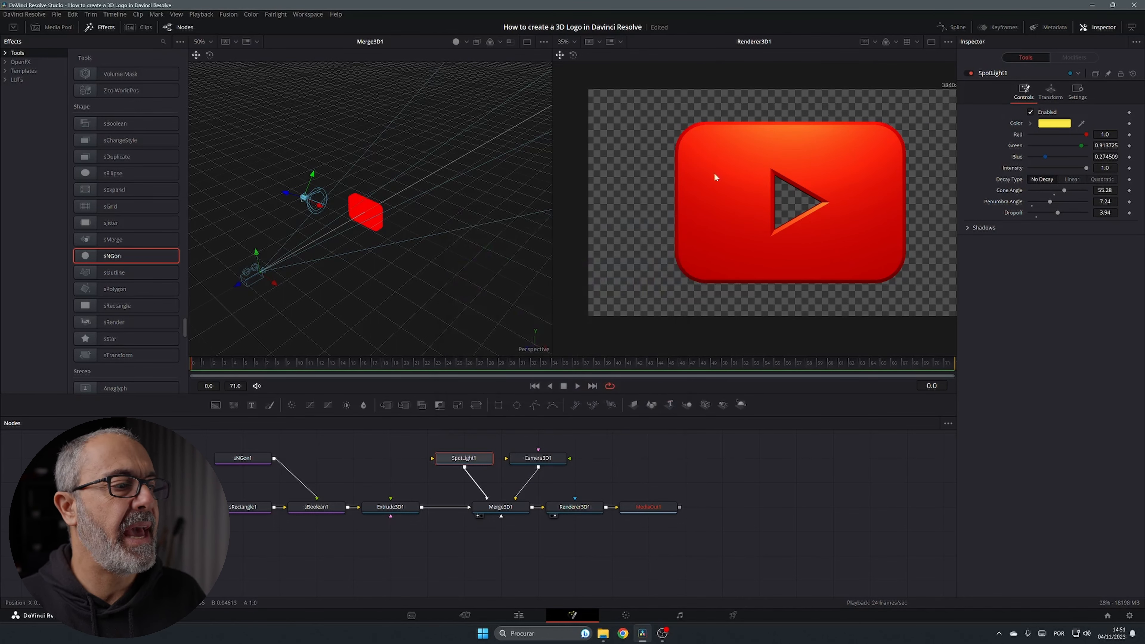
{"action": "scroll", "coordinate": [742, 261], "scroll_direction": "down", "scroll_amount": 2}
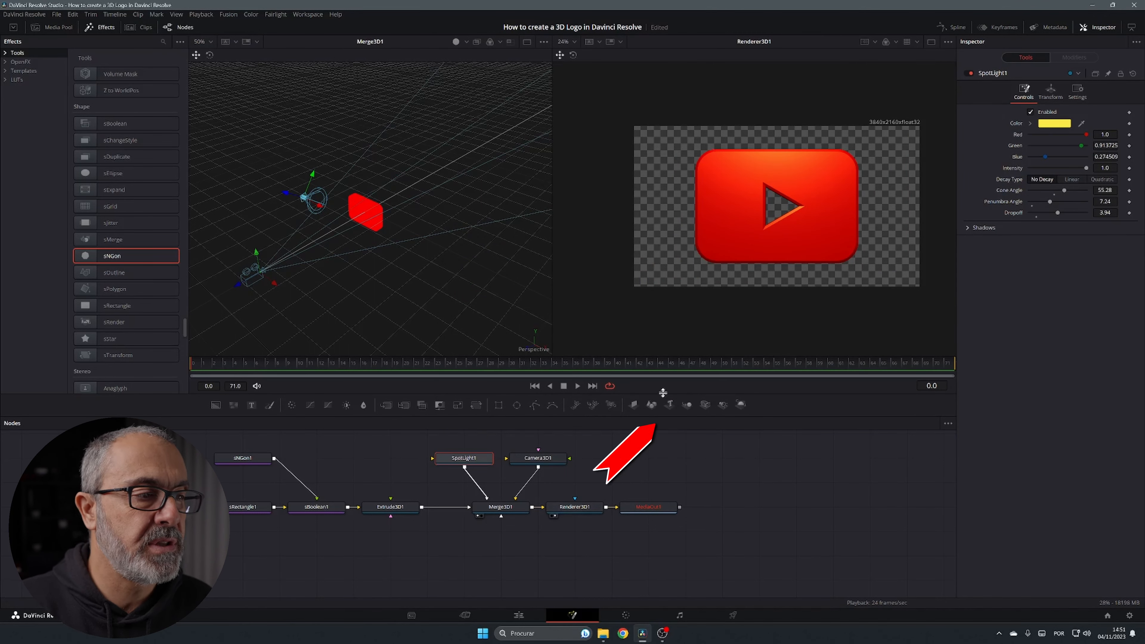
{"action": "left_click_drag", "start_coordinate": [670, 405], "coordinate": [497, 502]}
Enter the channel handle as Text3D1's text in Montserrat Black at size 0.12
{"action": "left_click", "coordinate": [514, 577]}
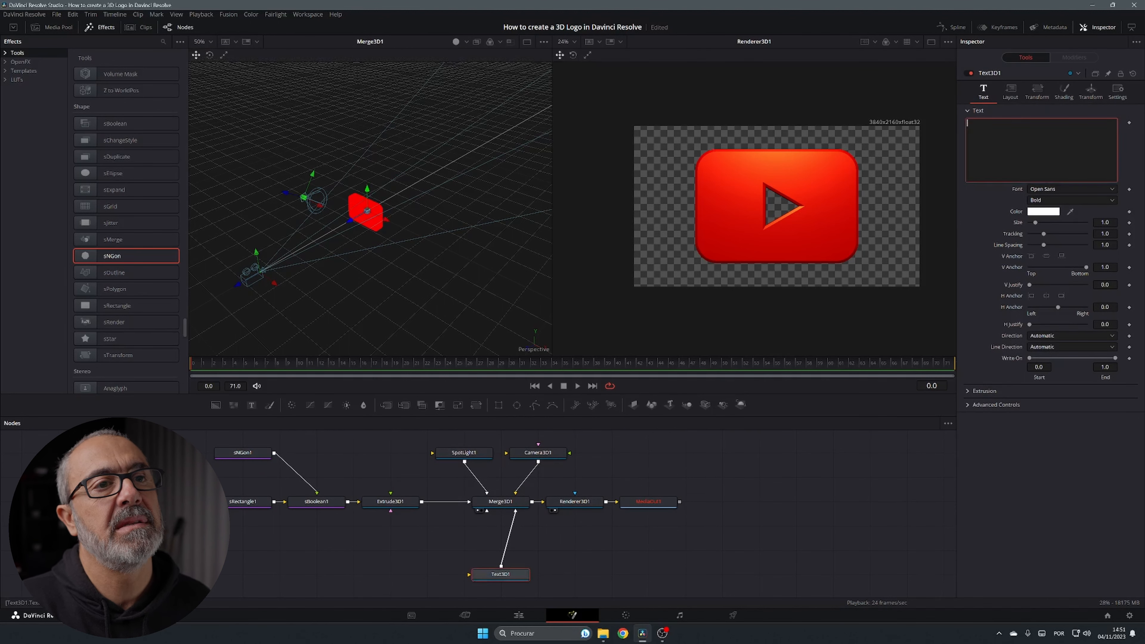
{"action": "type", "text": "@pa"}
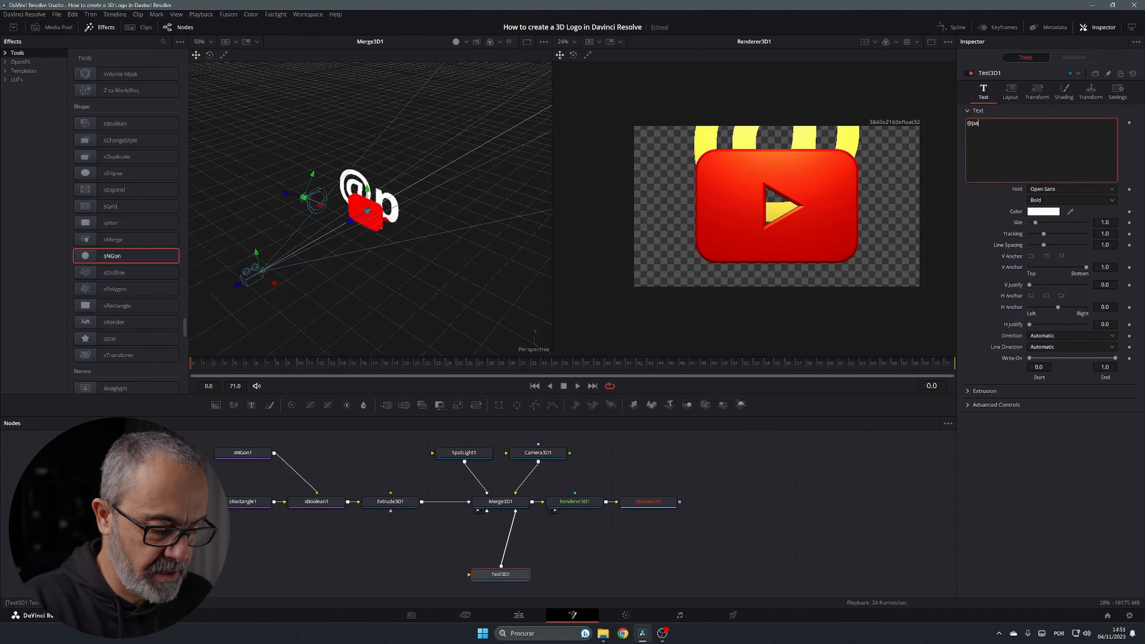
{"action": "type", "text": "ulo.mesquita"}
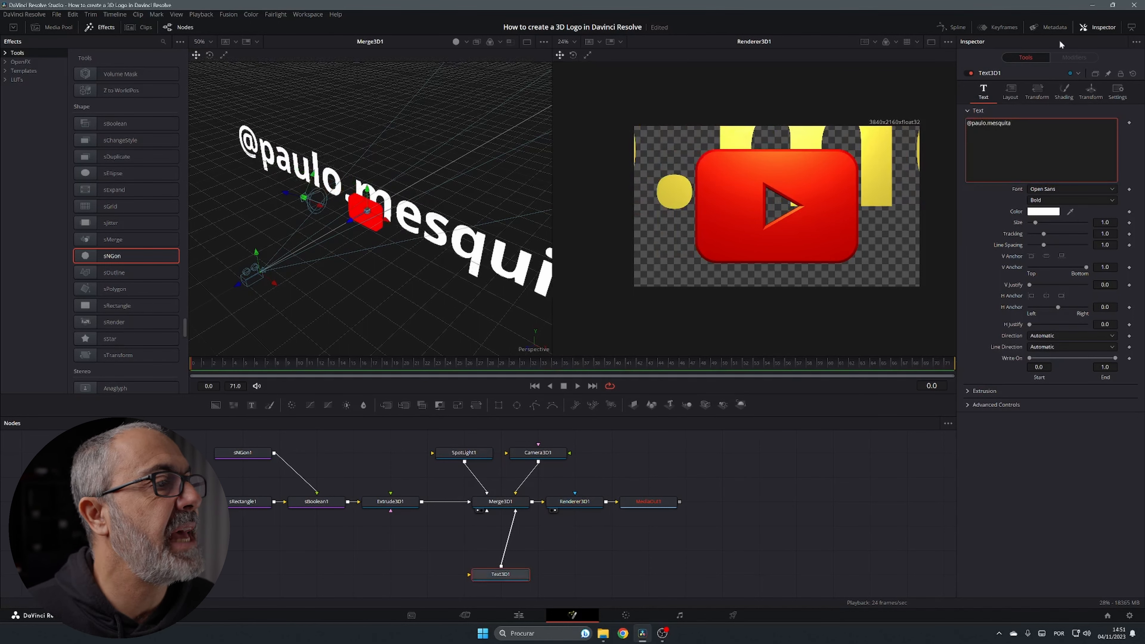
{"action": "left_click", "coordinate": [1061, 187]}
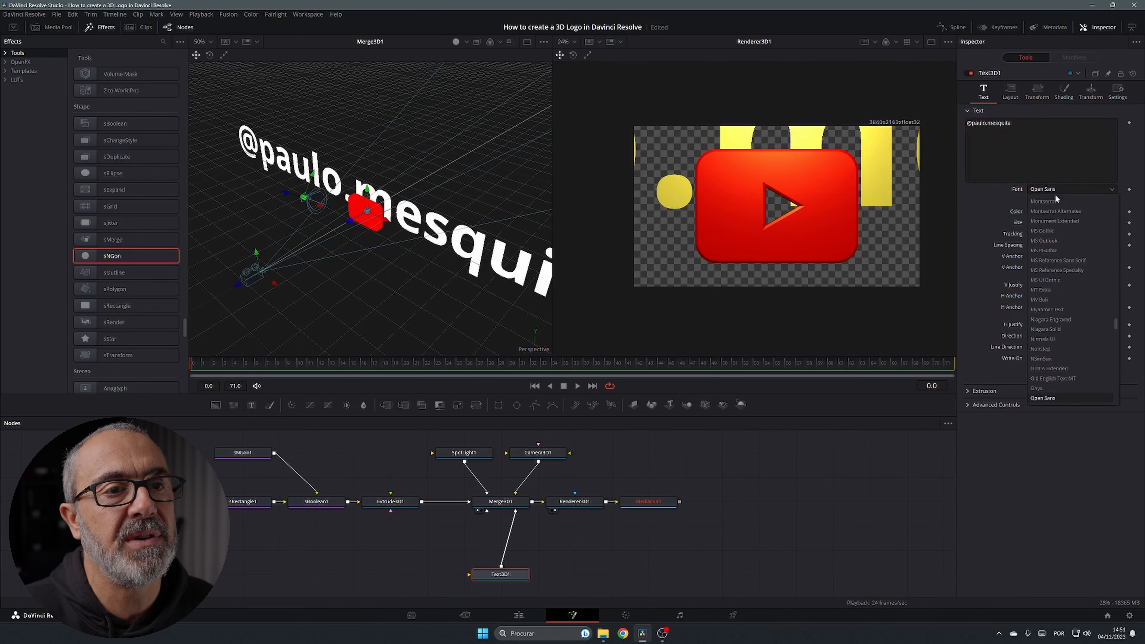
{"action": "left_click", "coordinate": [1055, 195]}
{"action": "left_click", "coordinate": [1058, 202]}
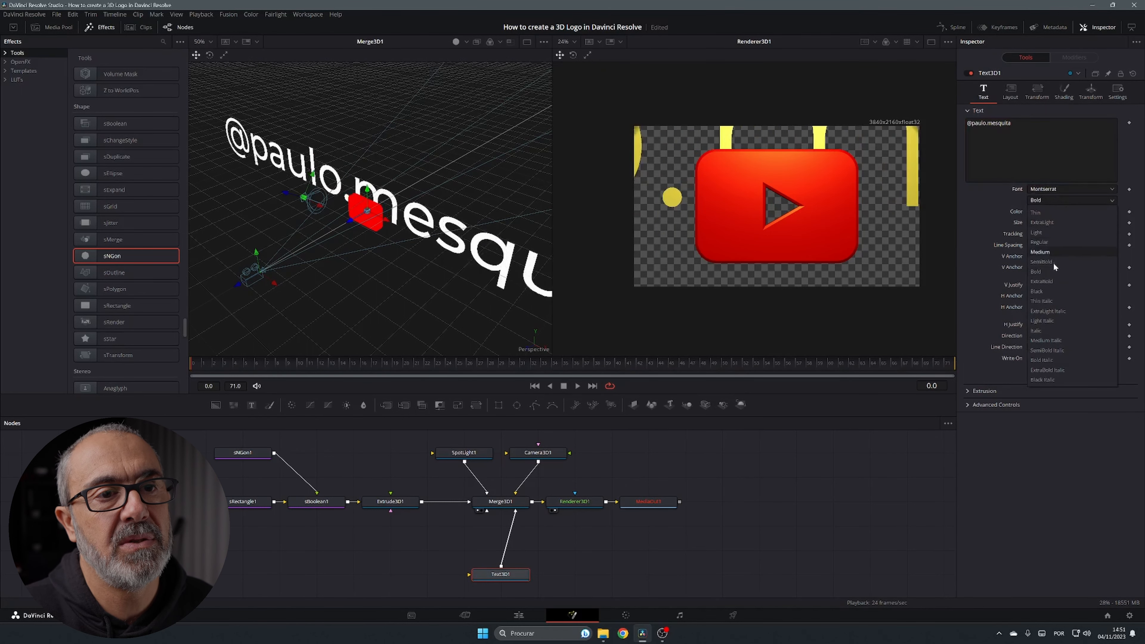
{"action": "left_click", "coordinate": [1050, 290]}
{"action": "left_click_drag", "start_coordinate": [1105, 222], "coordinate": [1060, 222]}
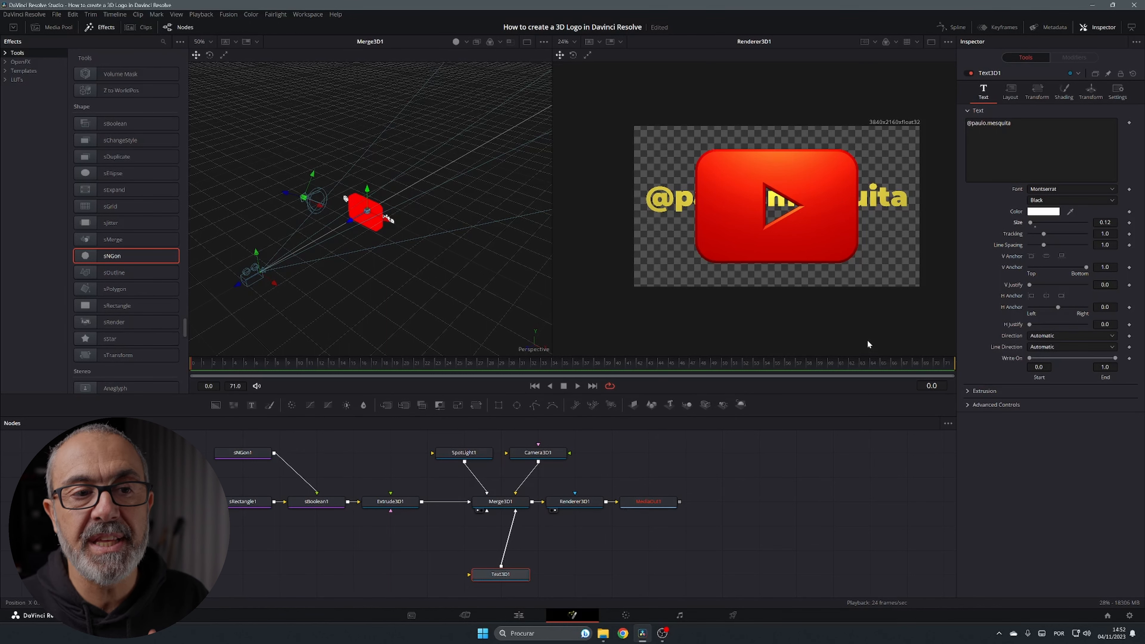
Extrude the text to 0.1276 with a small bevel and move it below the logo
{"action": "left_click", "coordinate": [968, 391]}
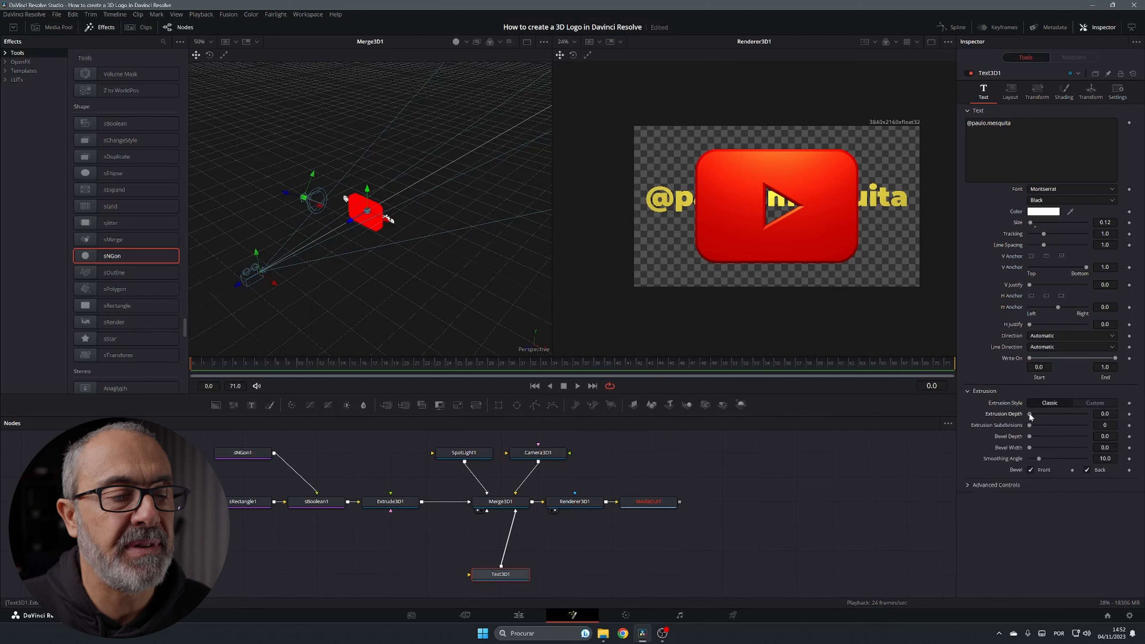
{"action": "left_click_drag", "start_coordinate": [1030, 414], "coordinate": [1067, 415]}
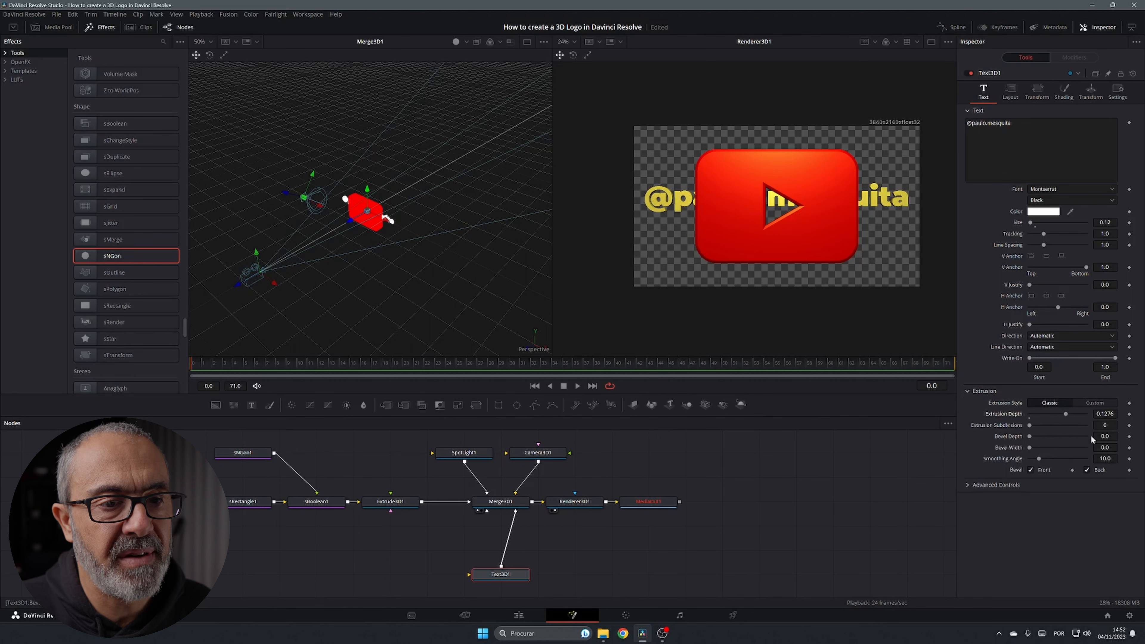
{"action": "left_click_drag", "start_coordinate": [1105, 446], "coordinate": [1107, 437]}
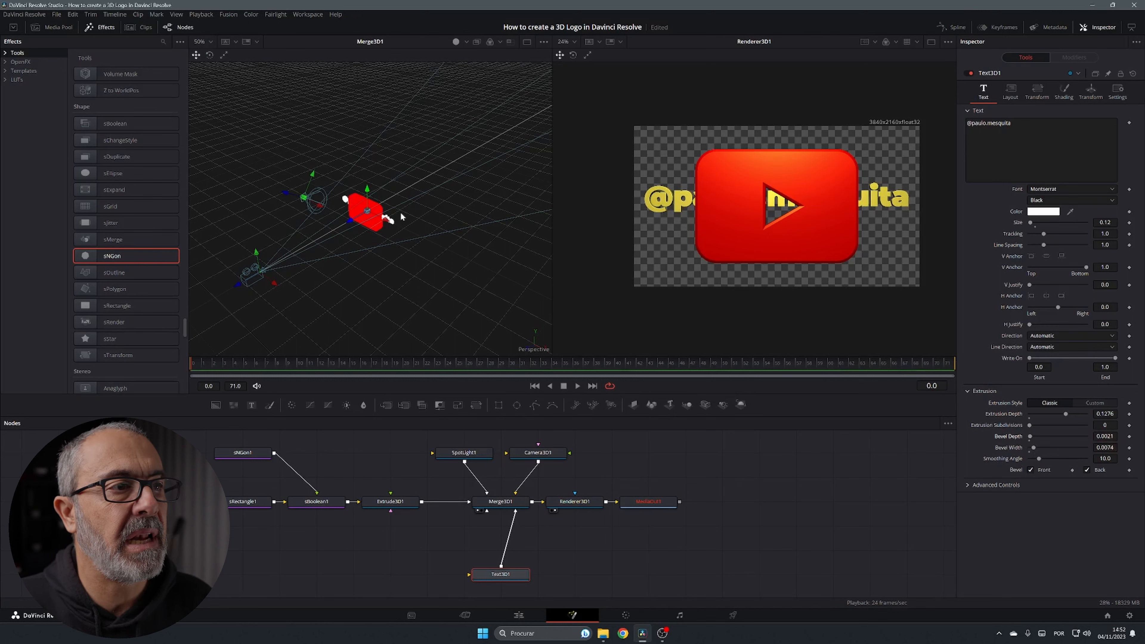
{"action": "left_click_drag", "start_coordinate": [350, 225], "coordinate": [366, 209]}
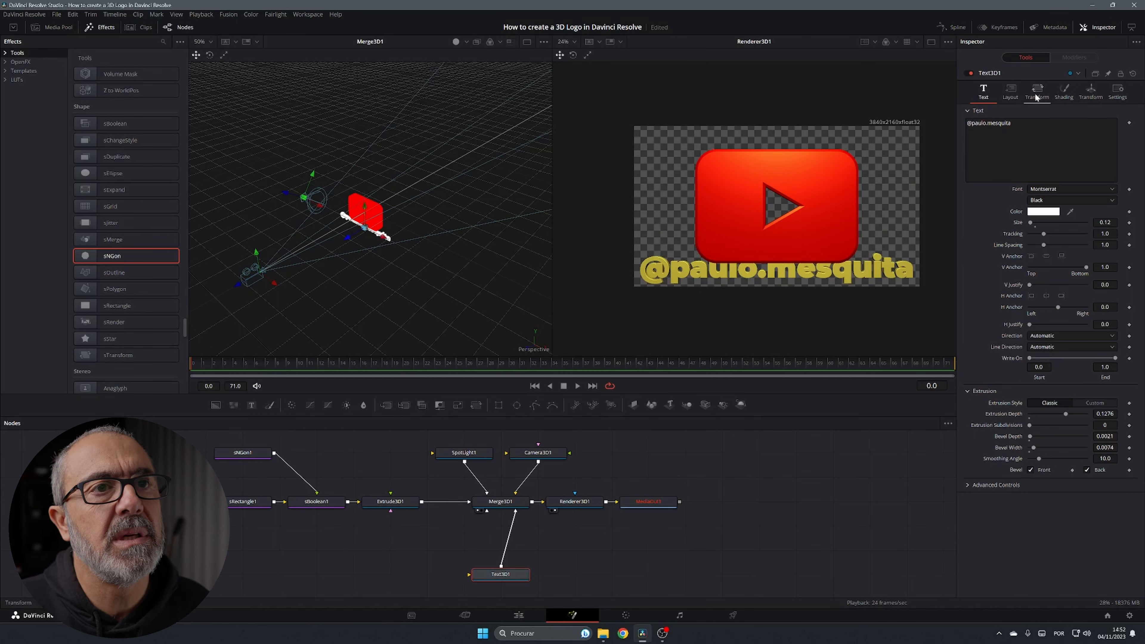
Move the text forward and add Translation Y keyframes at frames 0 and 14
{"action": "left_click", "coordinate": [1092, 91]}
{"action": "left_click_drag", "start_coordinate": [1058, 144], "coordinate": [1067, 144]}
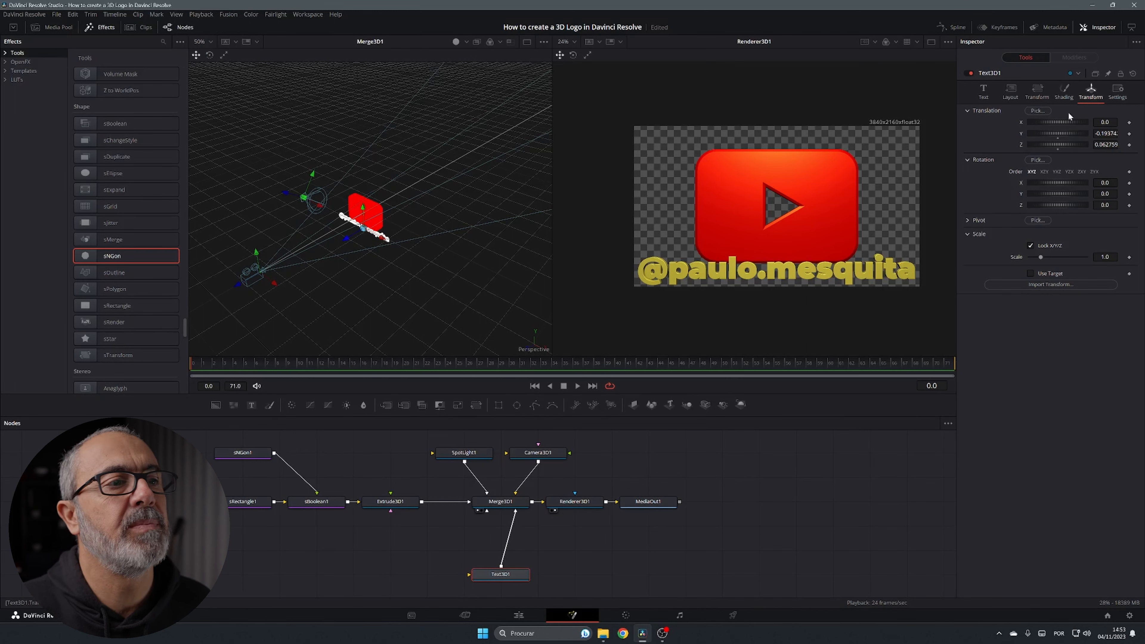
{"action": "left_click", "coordinate": [1129, 134]}
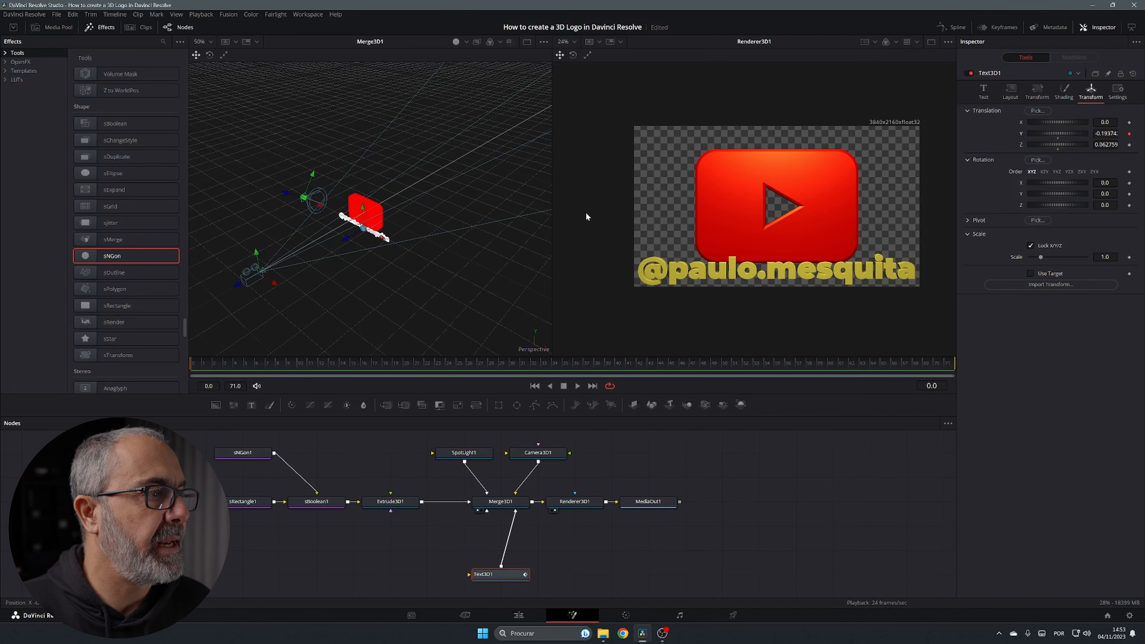
{"action": "left_click", "coordinate": [342, 366]}
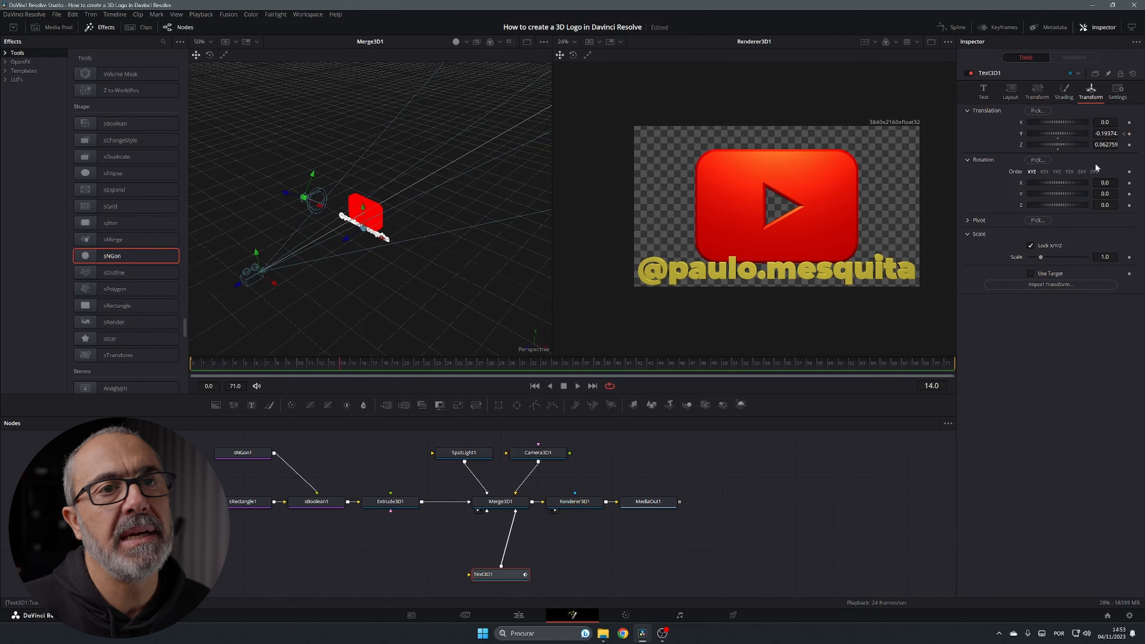
{"action": "left_click", "coordinate": [1130, 134]}
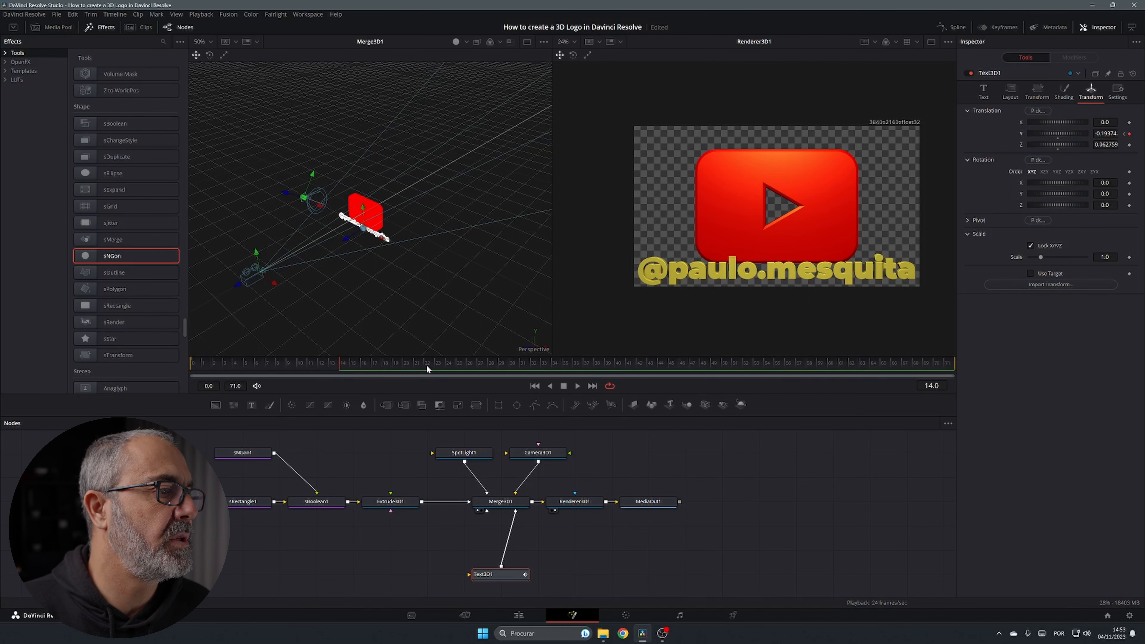
{"action": "left_click", "coordinate": [449, 363]}
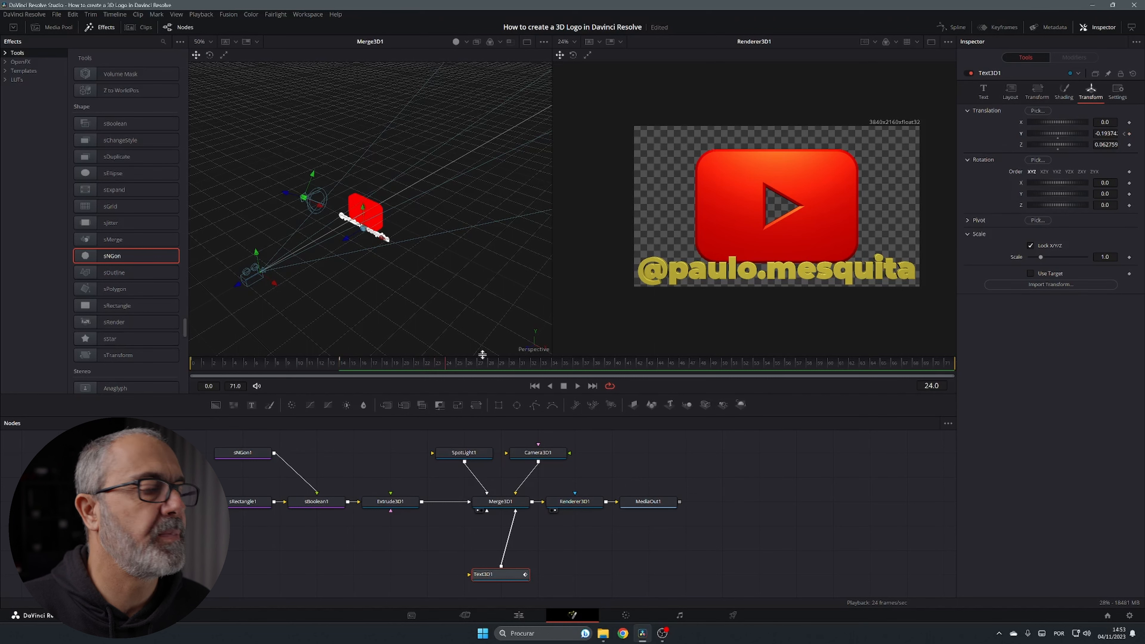
{"action": "left_click", "coordinate": [1124, 134]}
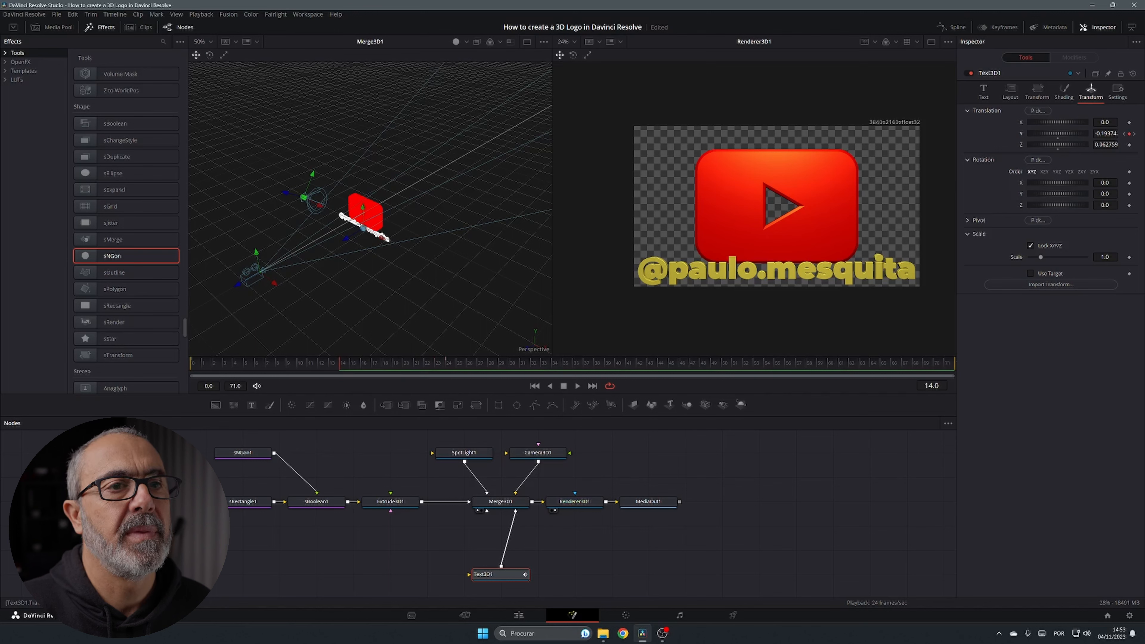
{"action": "left_click_drag", "start_coordinate": [1106, 134], "coordinate": [1060, 134]}
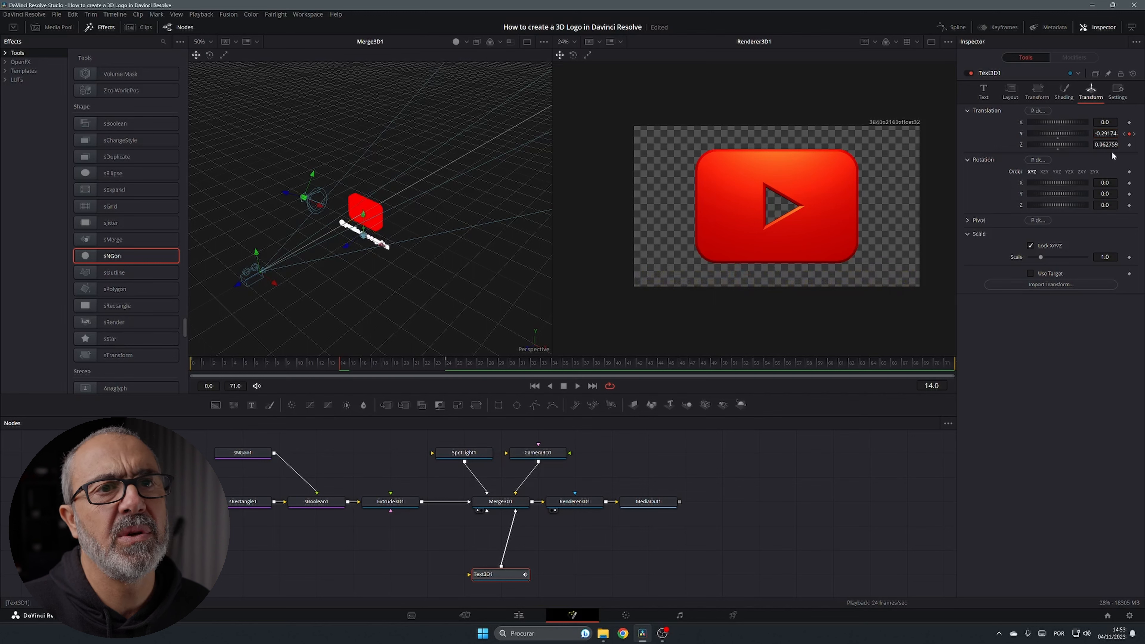
Set the text's keyframed Translation Y to -0.3, dropping it out of the render
{"action": "left_click", "coordinate": [1105, 133]}
{"action": "key", "text": "BackSpace"}
{"action": "type", "text": "-0.3"}
{"action": "key", "text": "Tab"}
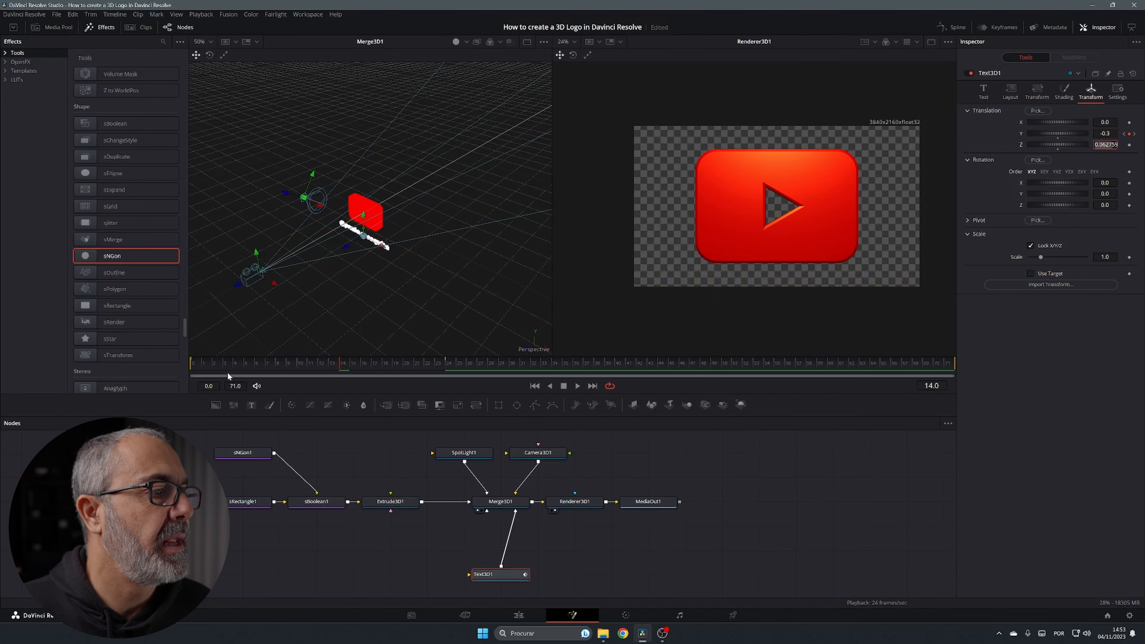
{"action": "left_click", "coordinate": [1104, 135]}
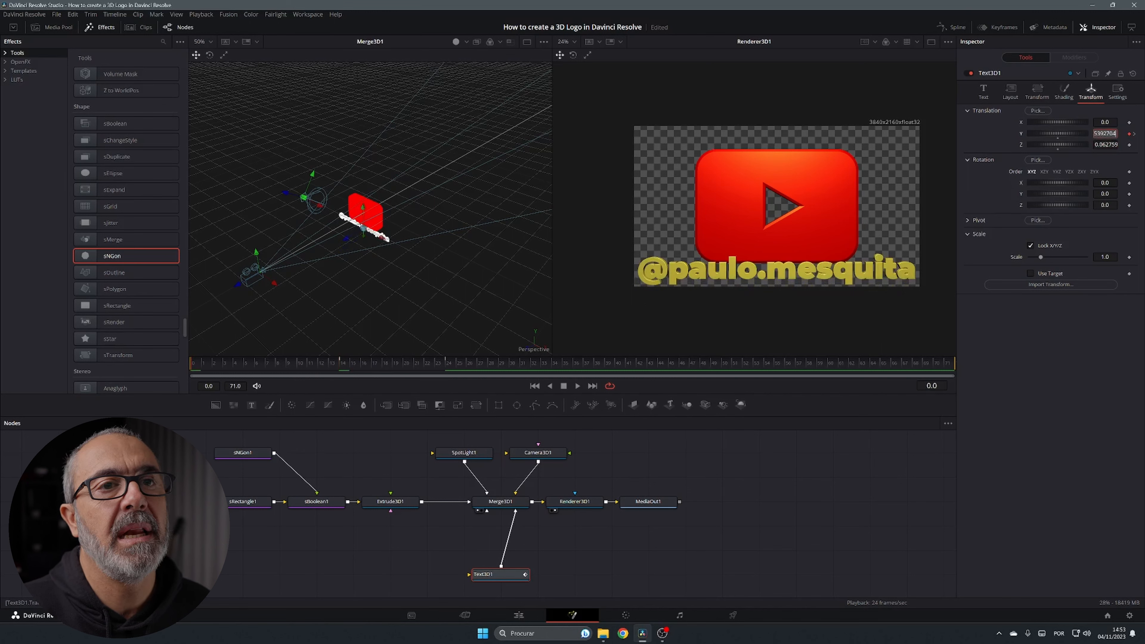
{"action": "key", "text": "BackSpace"}
{"action": "type", "text": "-0"}
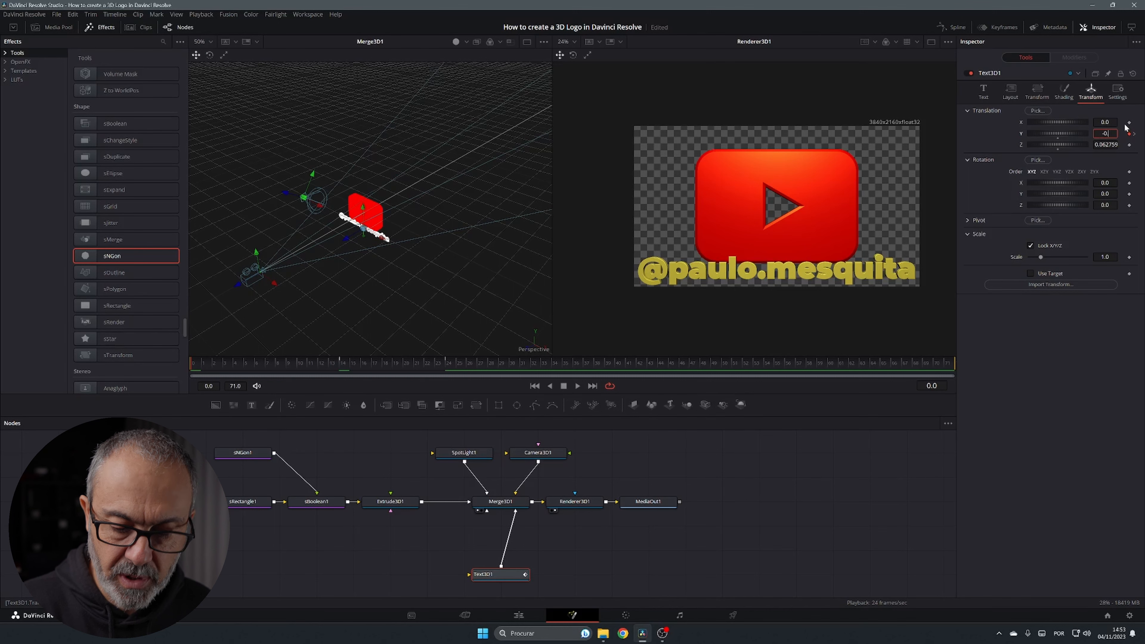
{"action": "type", "text": ".3"}
{"action": "key", "text": "Tab"}
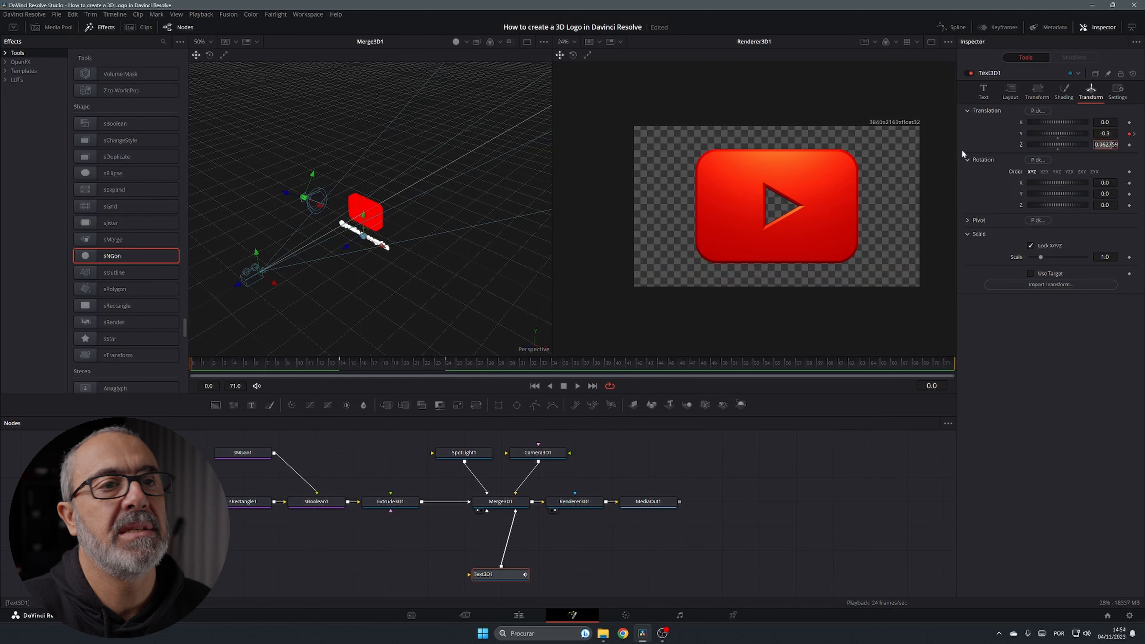
Keyframe Camera3D1's Translation Z at frame 14, then set about 0.1 at frame 0
{"action": "left_click", "coordinate": [559, 454]}
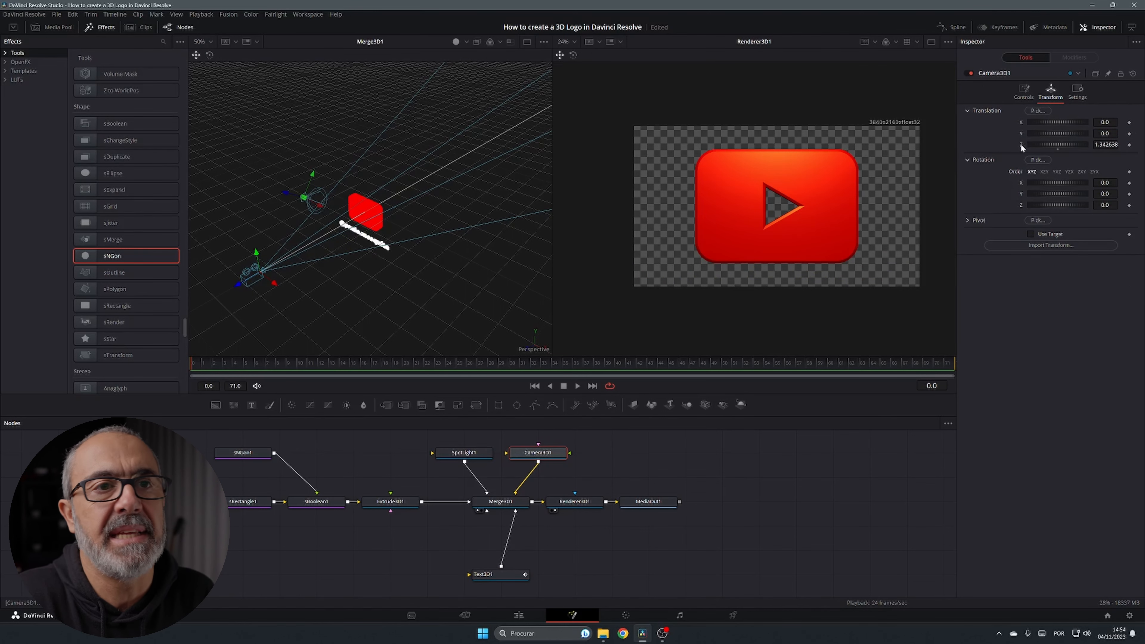
{"action": "left_click", "coordinate": [1130, 145]}
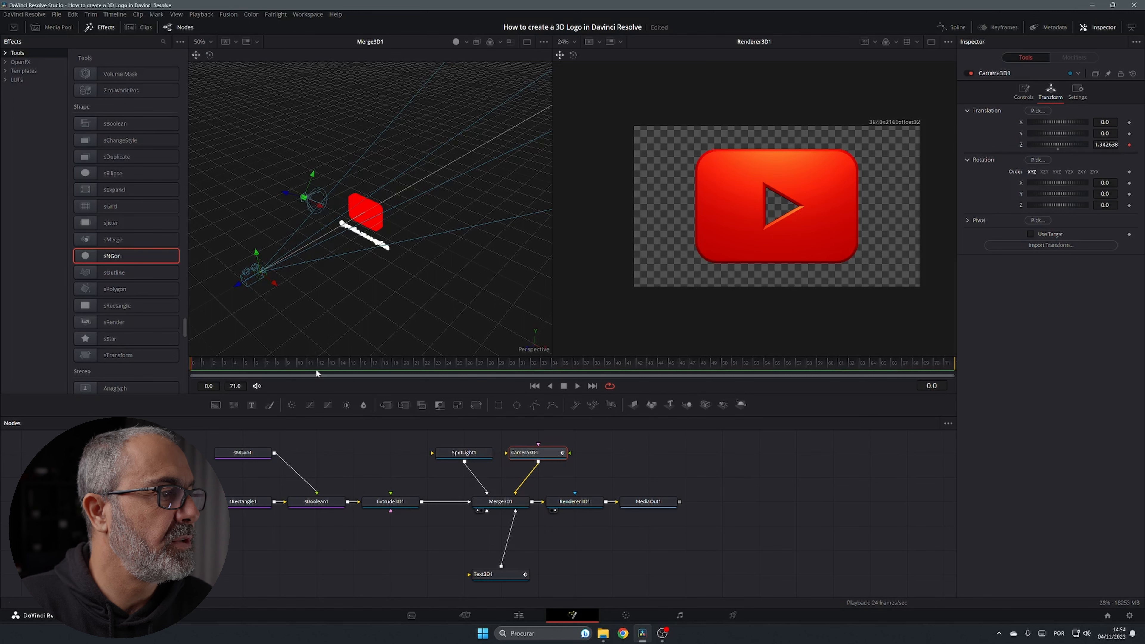
{"action": "left_click", "coordinate": [342, 363]}
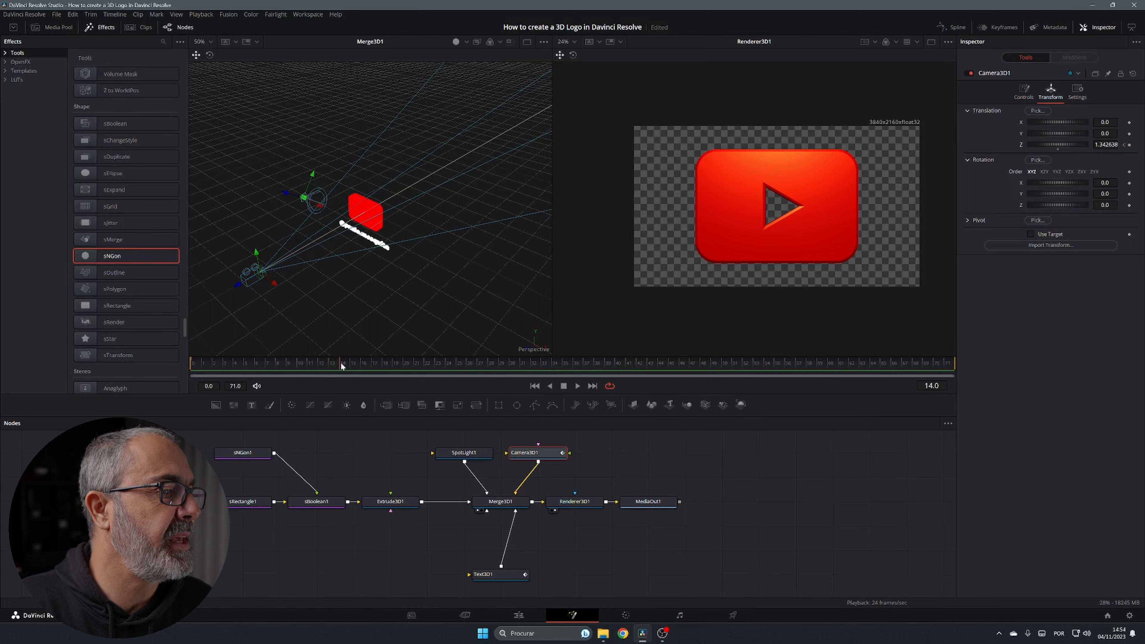
{"action": "left_click", "coordinate": [494, 576]}
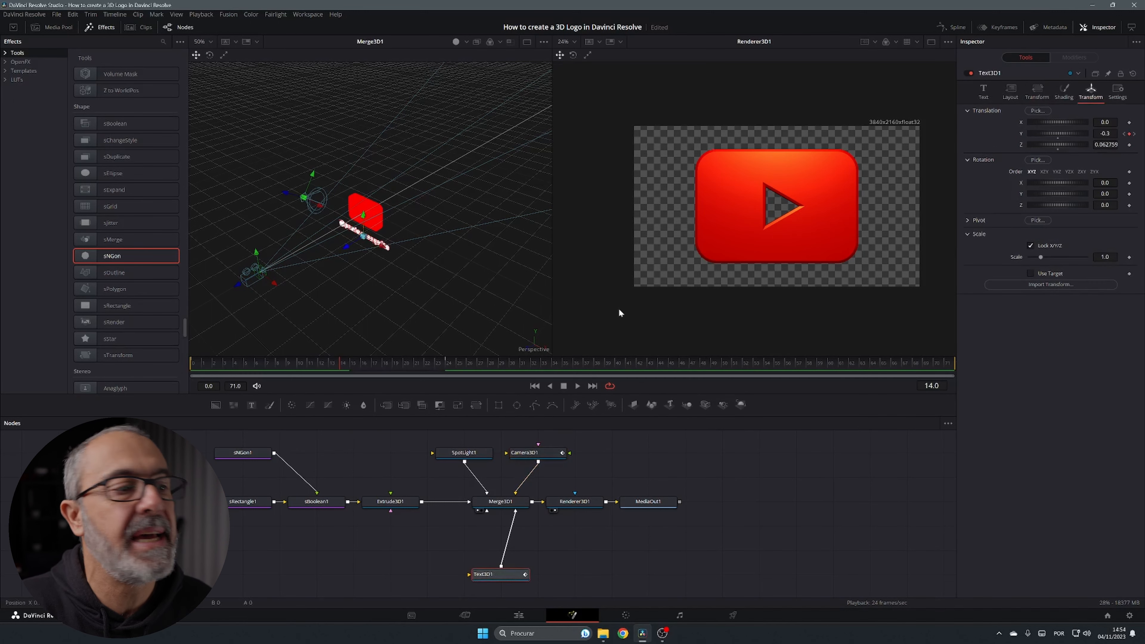
{"action": "left_click", "coordinate": [541, 454]}
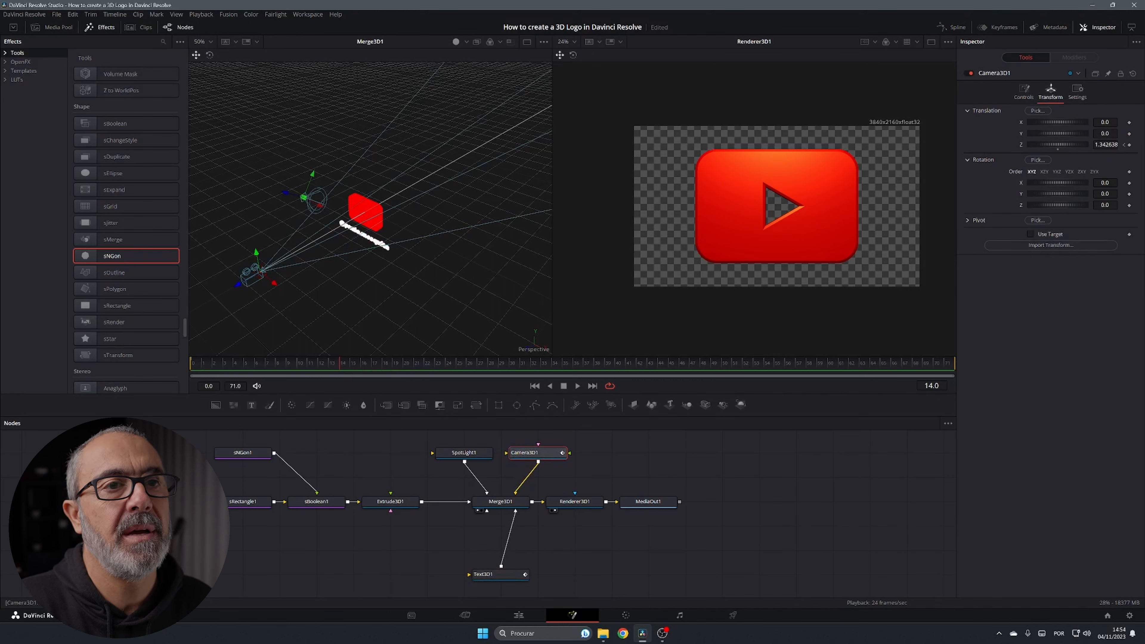
{"action": "left_click", "coordinate": [1122, 145]}
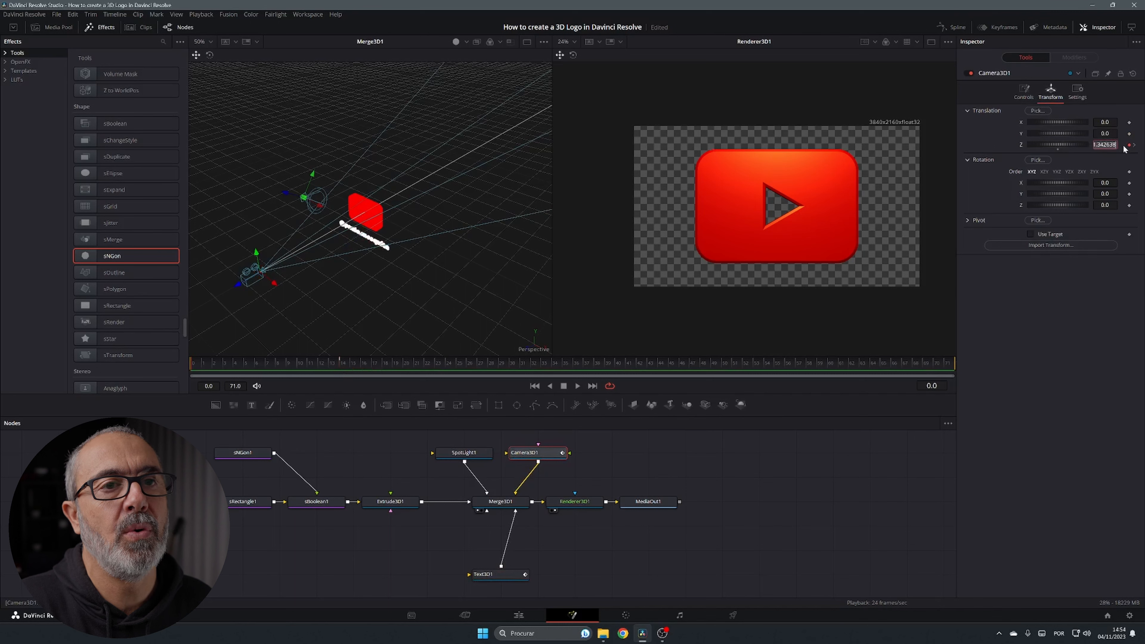
{"action": "type", "text": "1.44"}
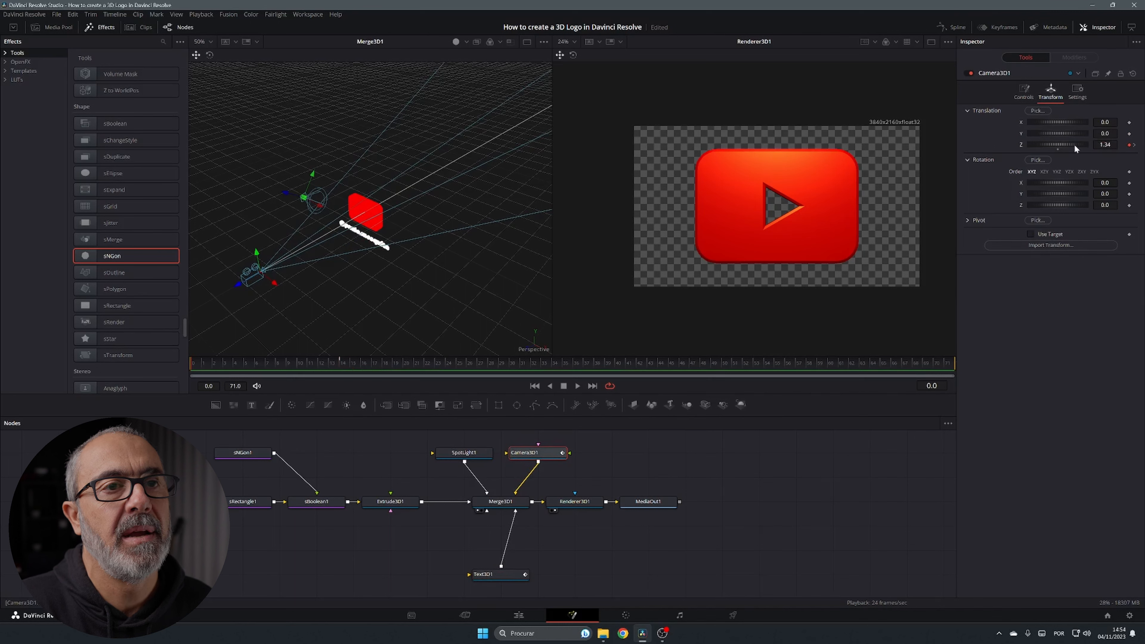
{"action": "key", "text": "Return"}
{"action": "left_click_drag", "start_coordinate": [1058, 144], "coordinate": [1028, 144]}
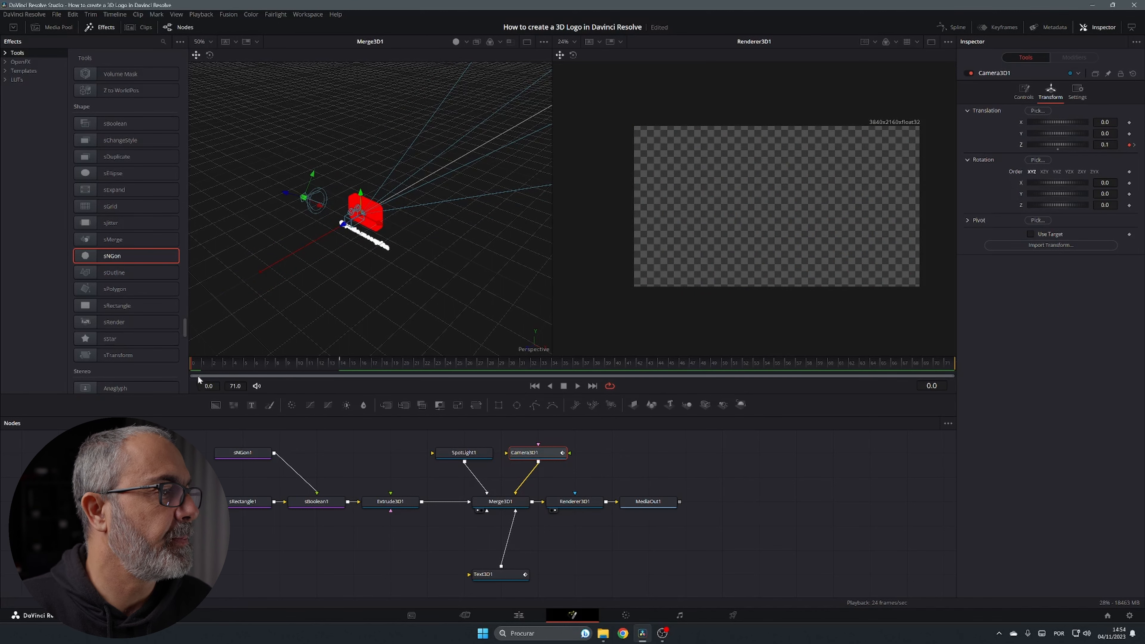
Preview the camera pull-back, then show Extrude3D1's Transform settings in the Inspector
{"action": "left_click", "coordinate": [577, 385]}
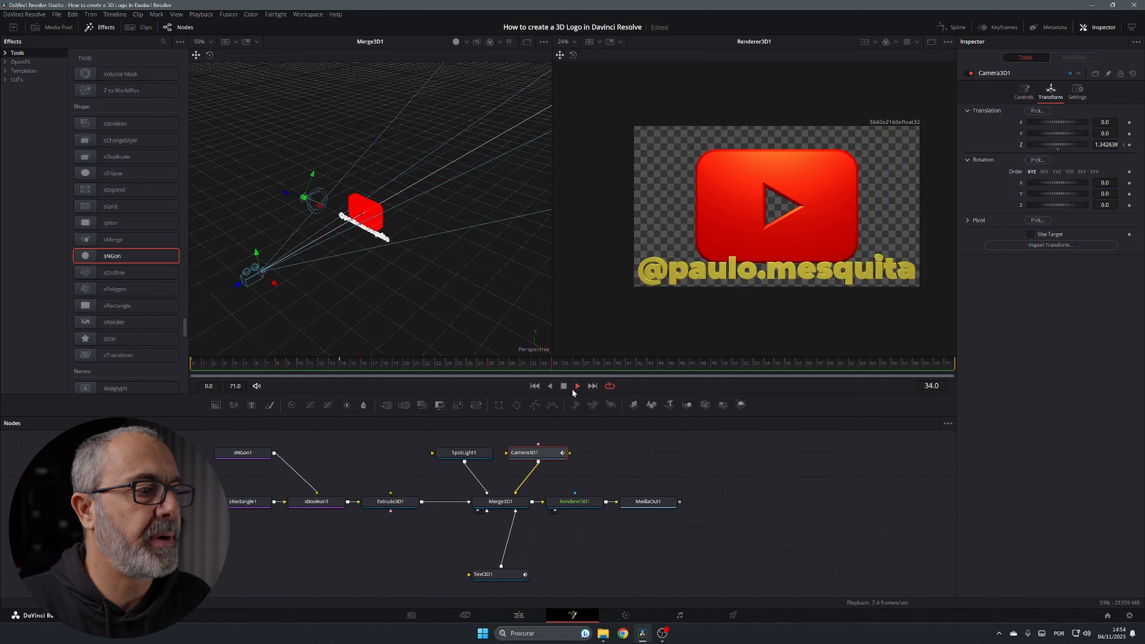
{"action": "left_click", "coordinate": [564, 386]}
{"action": "left_click", "coordinate": [496, 575]}
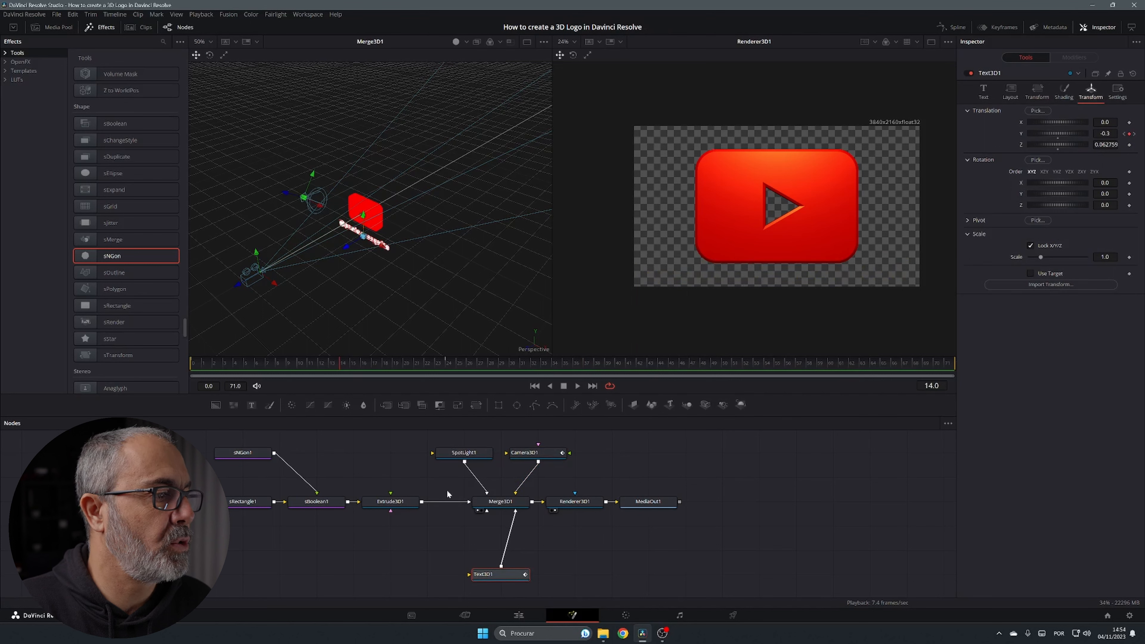
{"action": "left_click", "coordinate": [381, 505]}
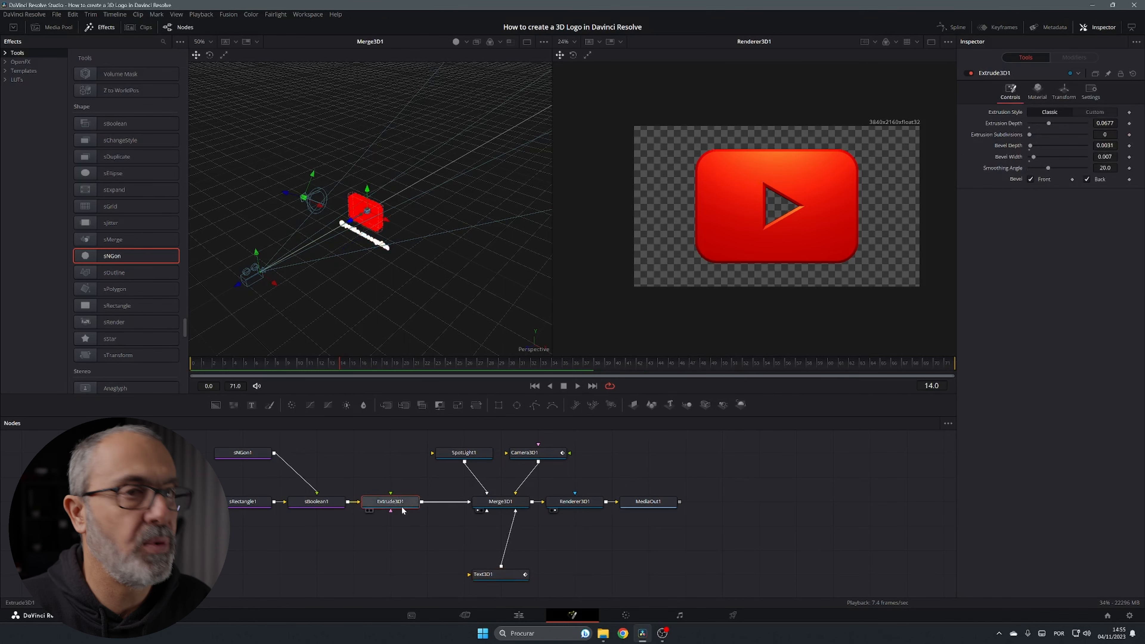
{"action": "left_click", "coordinate": [1061, 92]}
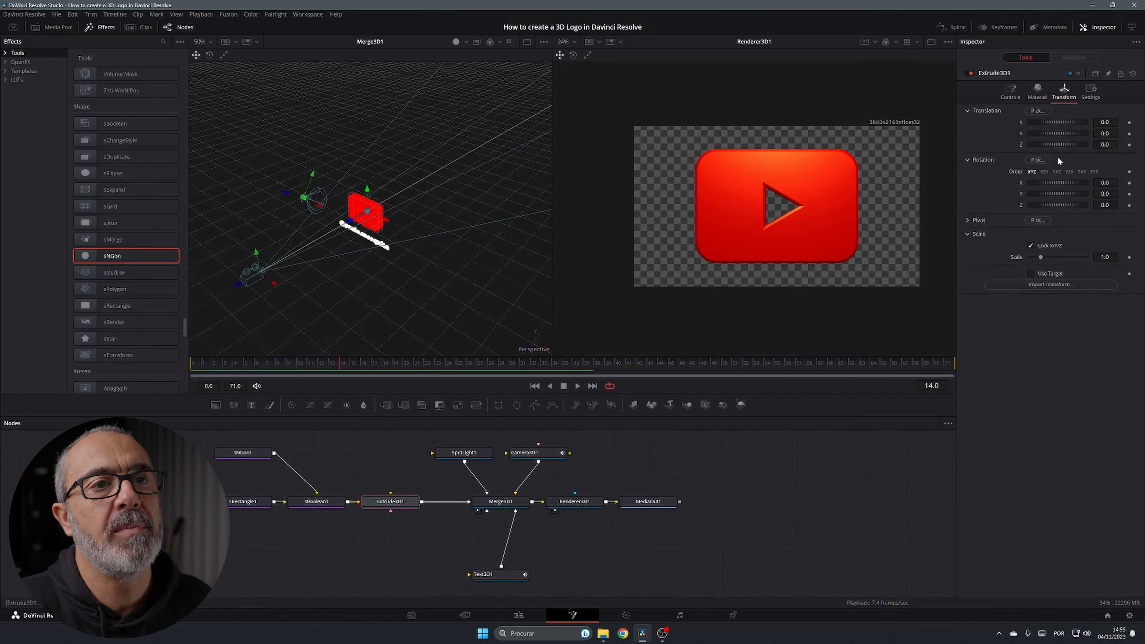
Keyframe the logo's Translation Y at 0 on frame 14 and raise it to 0.032 at frame 24
{"action": "left_click", "coordinate": [1130, 134]}
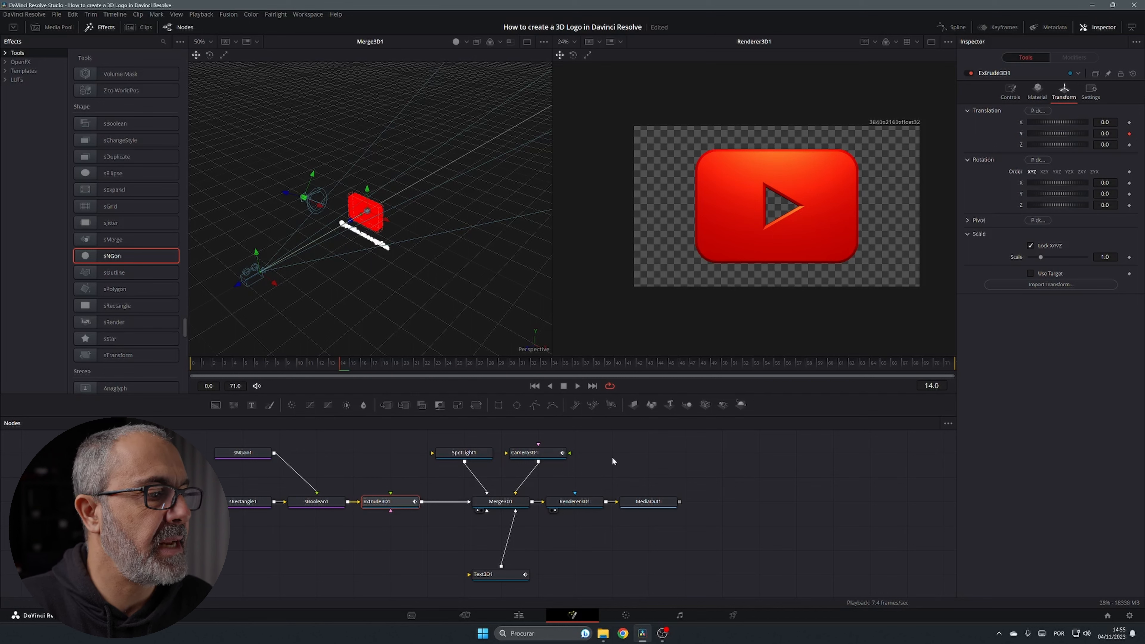
{"action": "left_click", "coordinate": [511, 577]}
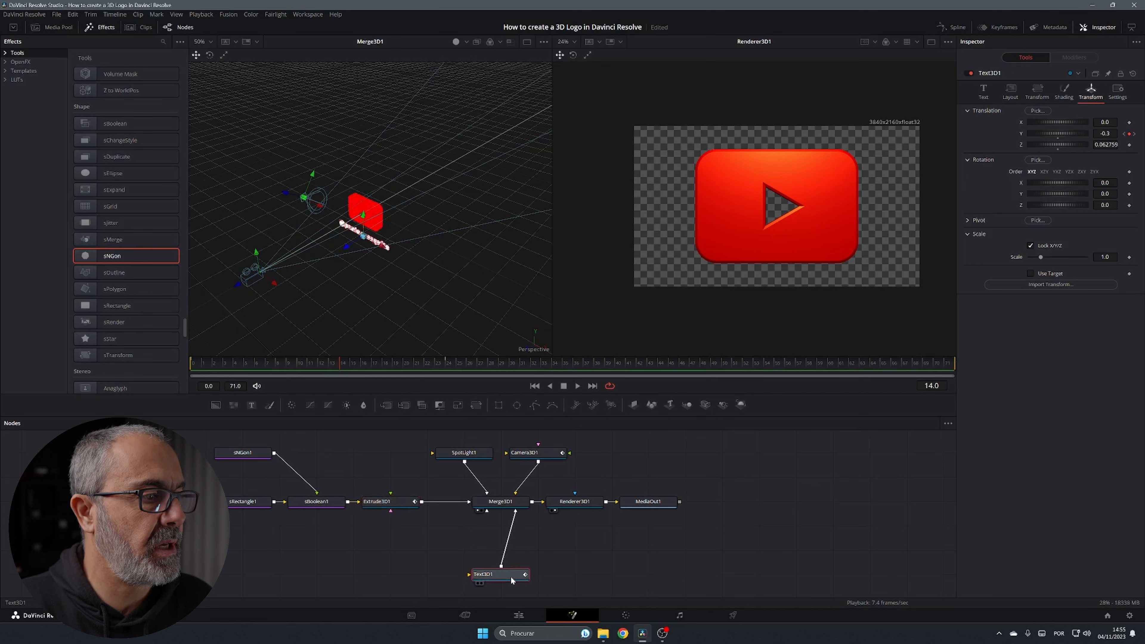
{"action": "left_click", "coordinate": [443, 364]}
{"action": "left_click", "coordinate": [443, 362]}
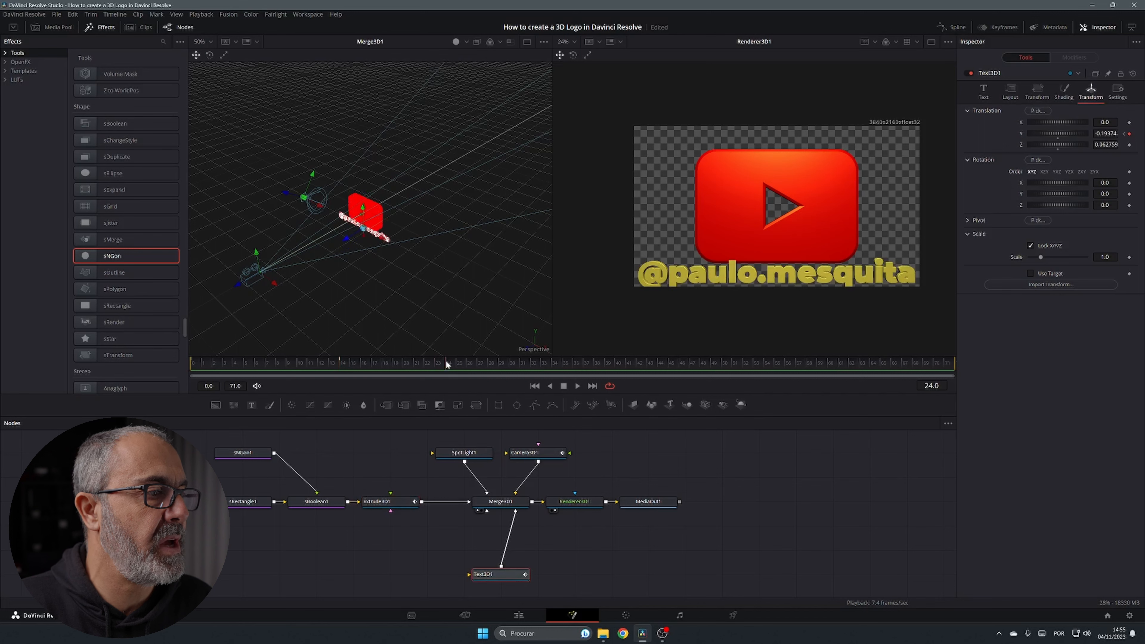
{"action": "left_click", "coordinate": [389, 502]}
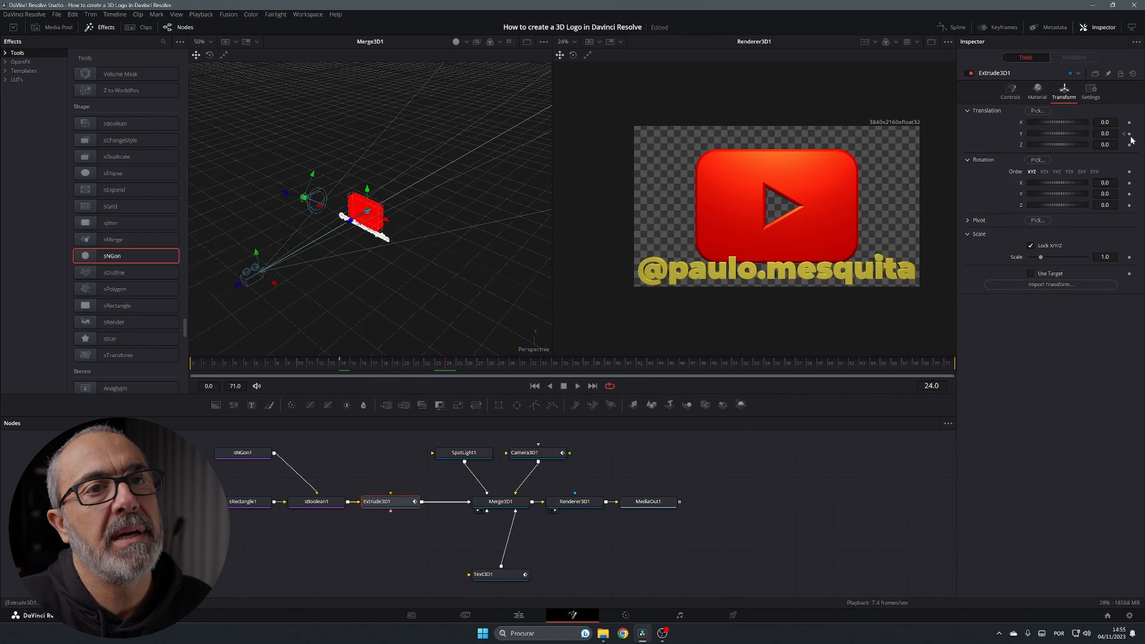
{"action": "left_click_drag", "start_coordinate": [1104, 133], "coordinate": [1118, 133]}
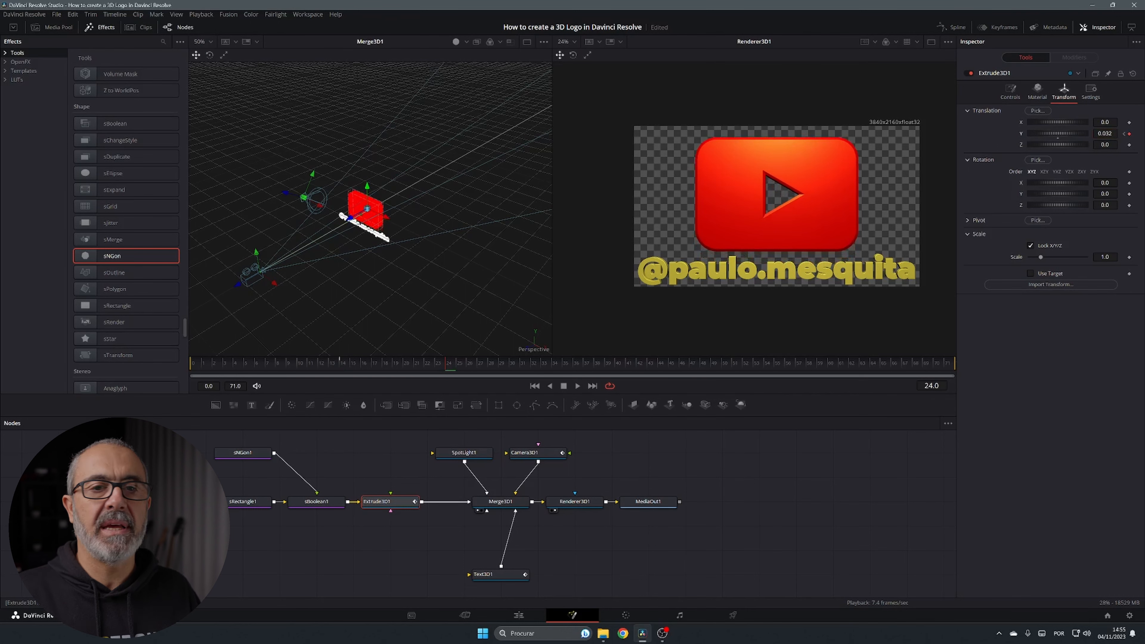
Preview the rise, then add a holding Y keyframe for the logo at frame 44
{"action": "left_click_drag", "start_coordinate": [445, 366], "coordinate": [191, 366]}
{"action": "key", "text": "space"}
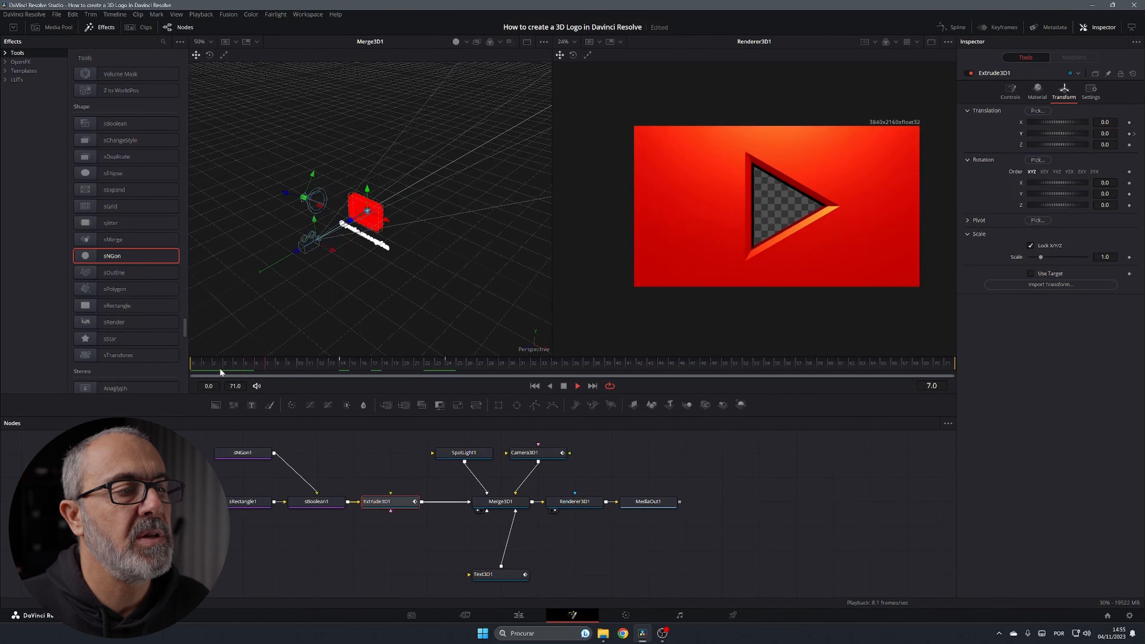
{"action": "key", "text": "space"}
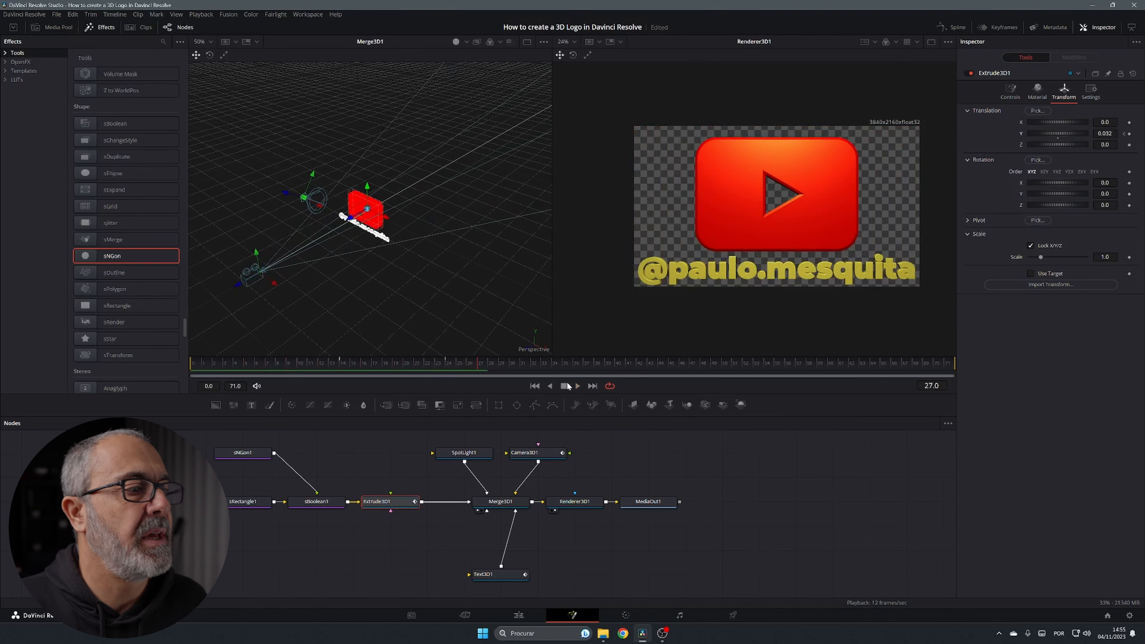
{"action": "left_click_drag", "start_coordinate": [476, 361], "coordinate": [665, 379]}
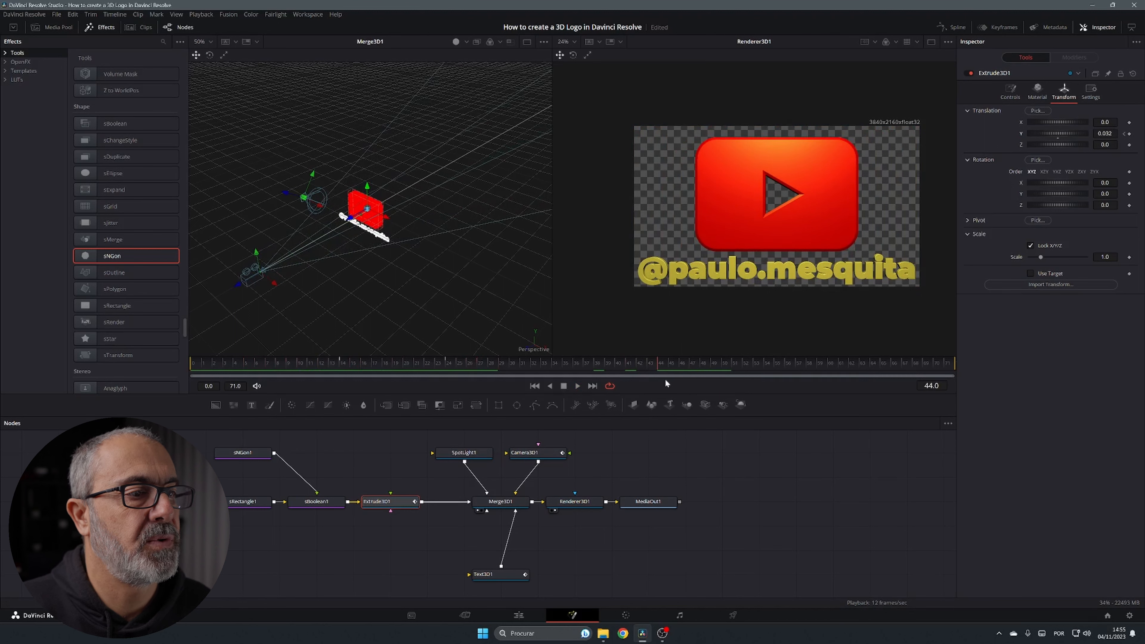
{"action": "left_click", "coordinate": [1129, 133]}
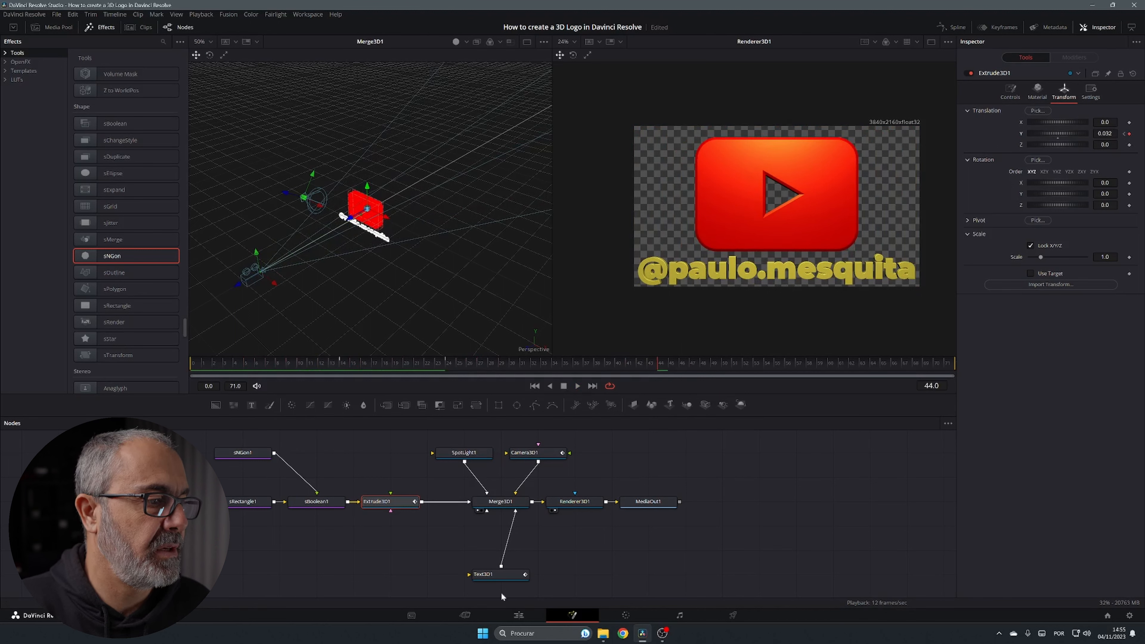
{"action": "left_click", "coordinate": [487, 575]}
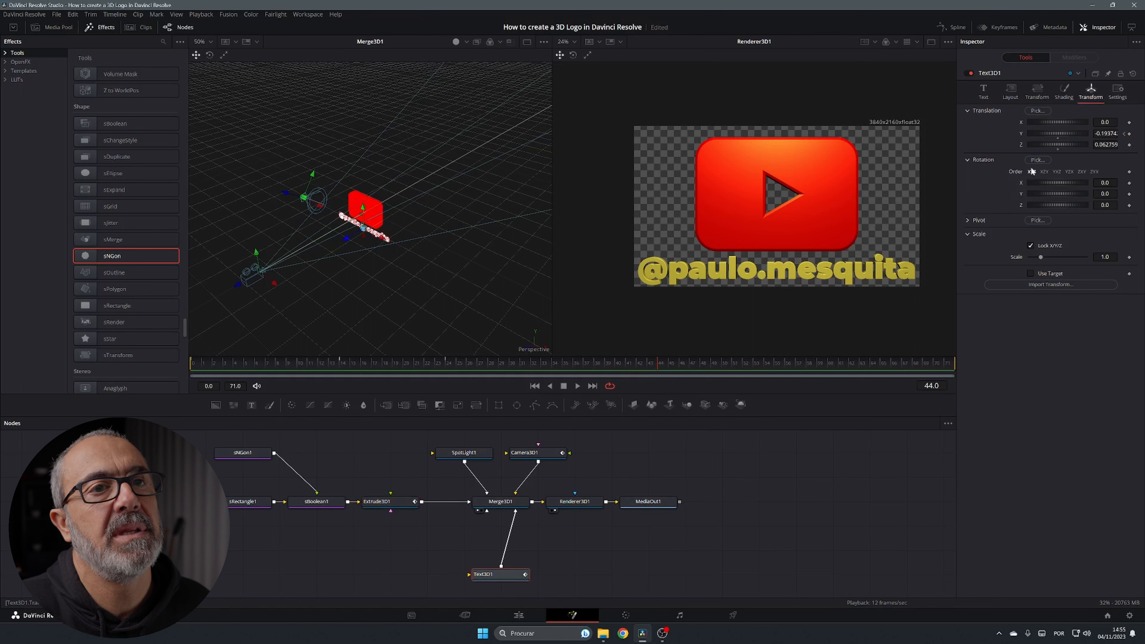
Keyframe the handle text's Y at frame 44, then set the logo's Y back to 0 at frame 54
{"action": "left_click", "coordinate": [1130, 134]}
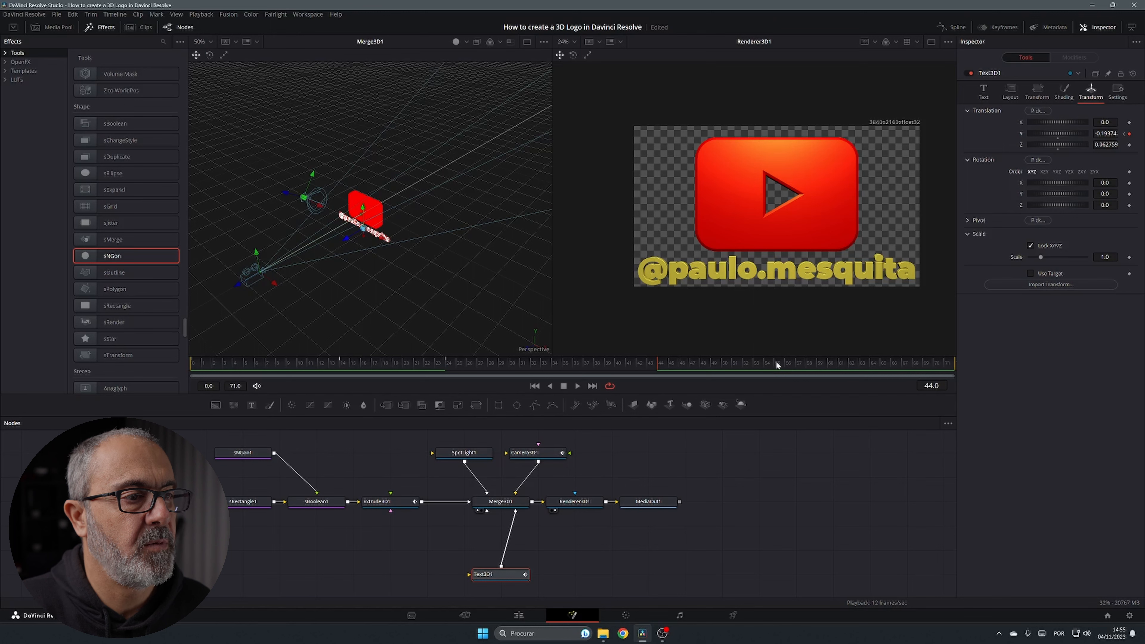
{"action": "left_click", "coordinate": [766, 364]}
{"action": "left_click", "coordinate": [1130, 134]}
{"action": "left_click", "coordinate": [383, 501]}
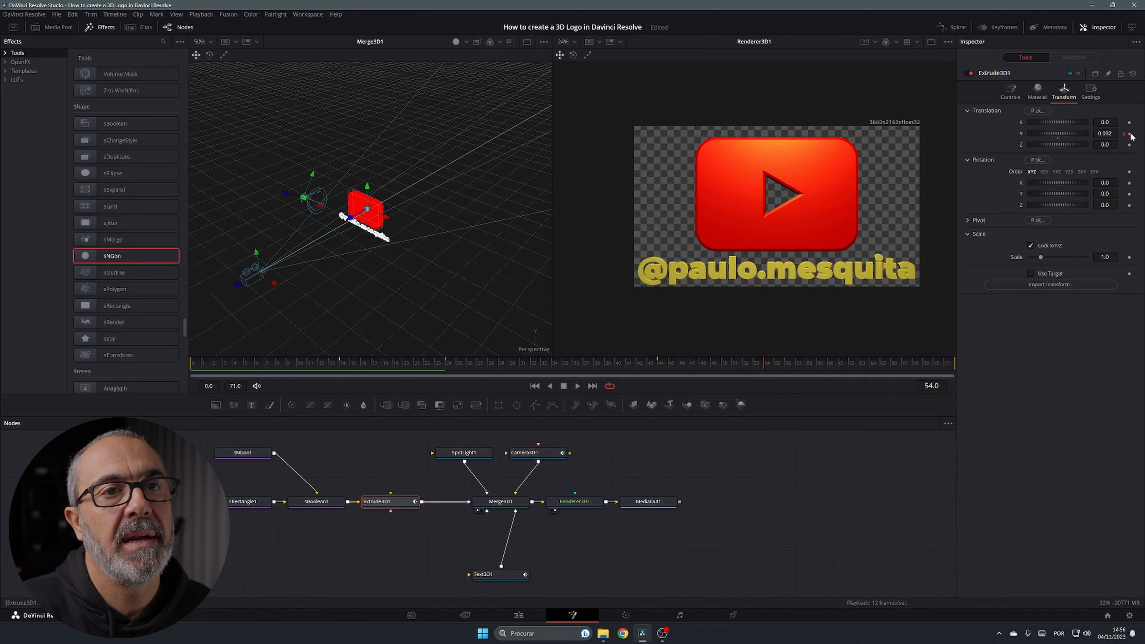
{"action": "left_click", "coordinate": [1105, 134]}
{"action": "type", "text": "0"}
{"action": "key", "text": "Tab"}
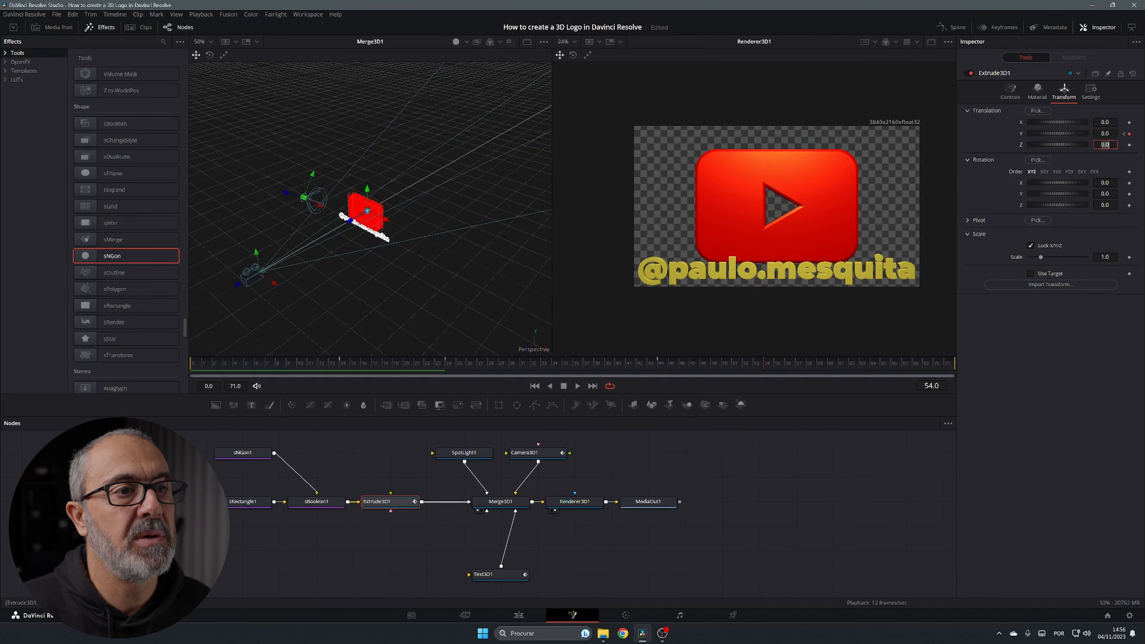
Drop Text3D1's Y translation to about -0.30 at frame 54, hiding the handle text below the frame
{"action": "left_click", "coordinate": [500, 574]}
{"action": "left_click_drag", "start_coordinate": [1058, 134], "coordinate": [1037, 133]}
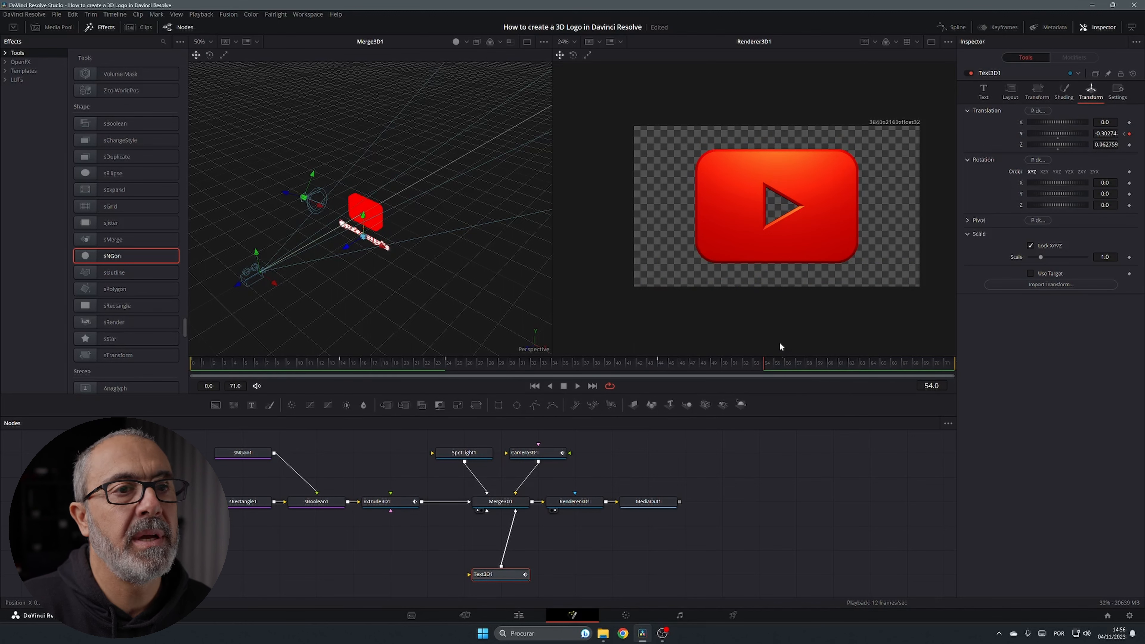
{"action": "left_click", "coordinate": [529, 453]}
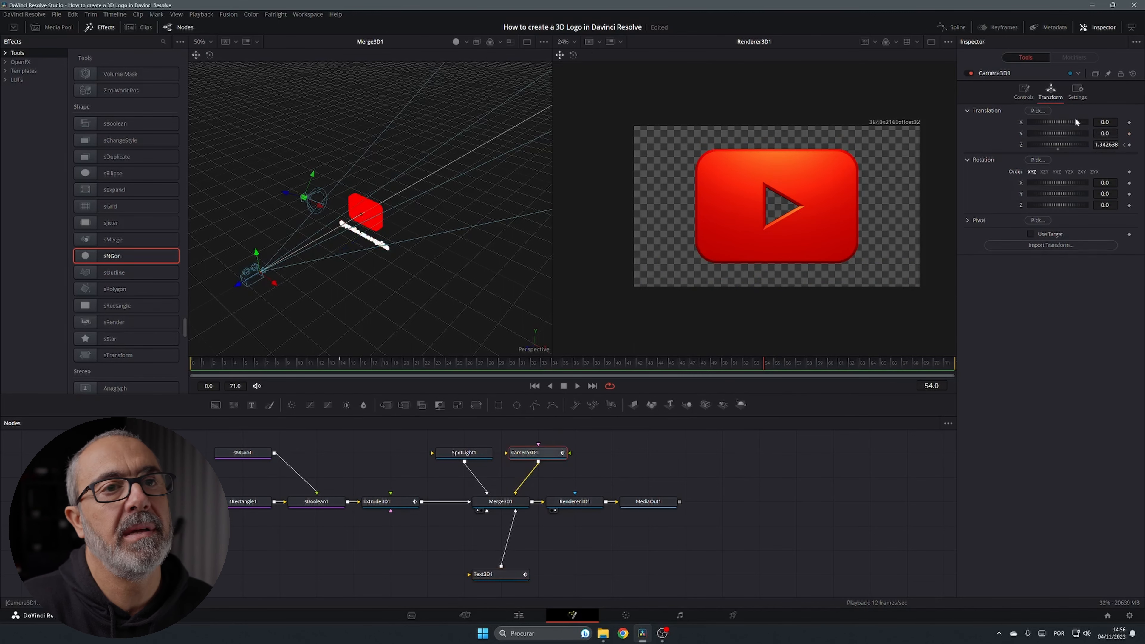
Keyframe Camera3D1's Translation Z at frames 54 and 71, pushing it closer to the logo, and preview playback
{"action": "left_click", "coordinate": [1130, 144]}
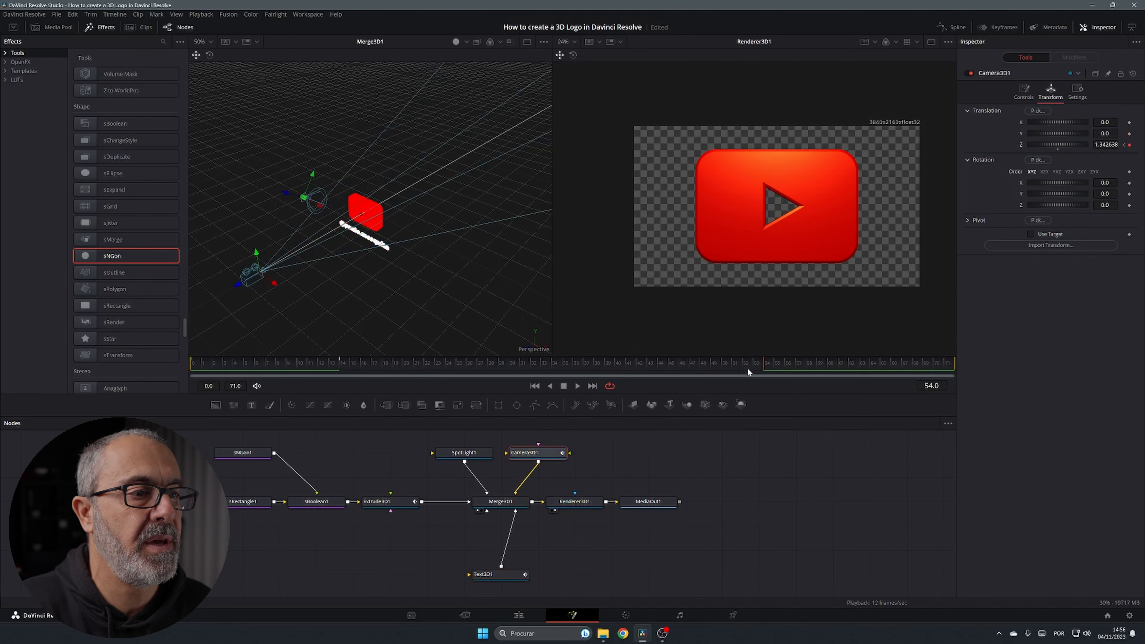
{"action": "left_click_drag", "start_coordinate": [773, 363], "coordinate": [959, 350]}
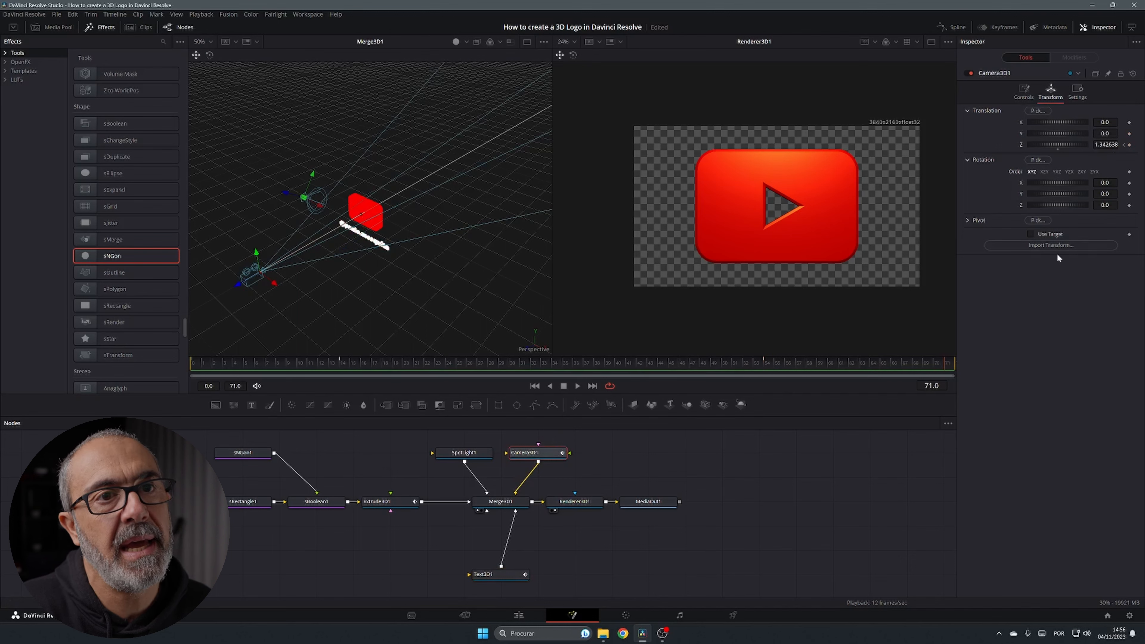
{"action": "left_click", "coordinate": [1129, 145]}
{"action": "mouse_move", "coordinate": [1106, 145]}
{"action": "left_mouse_down"}
{"action": "mouse_move", "coordinate": [1041, 145]}
{"action": "mouse_move", "coordinate": [1100, 145]}
{"action": "left_mouse_up"}
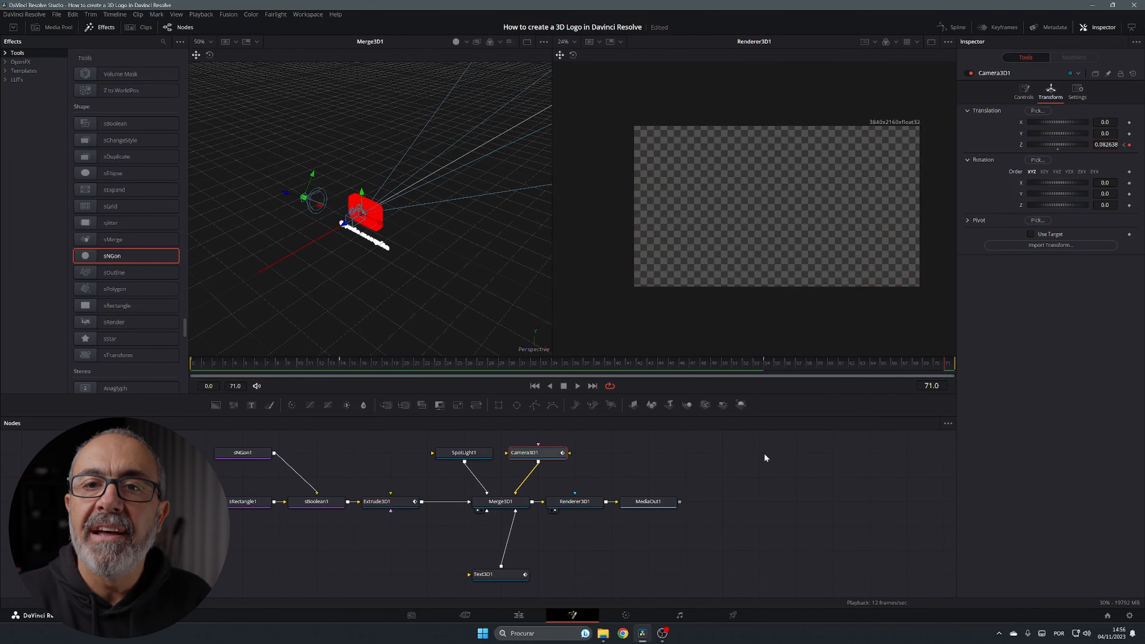
{"action": "left_click", "coordinate": [578, 385]}
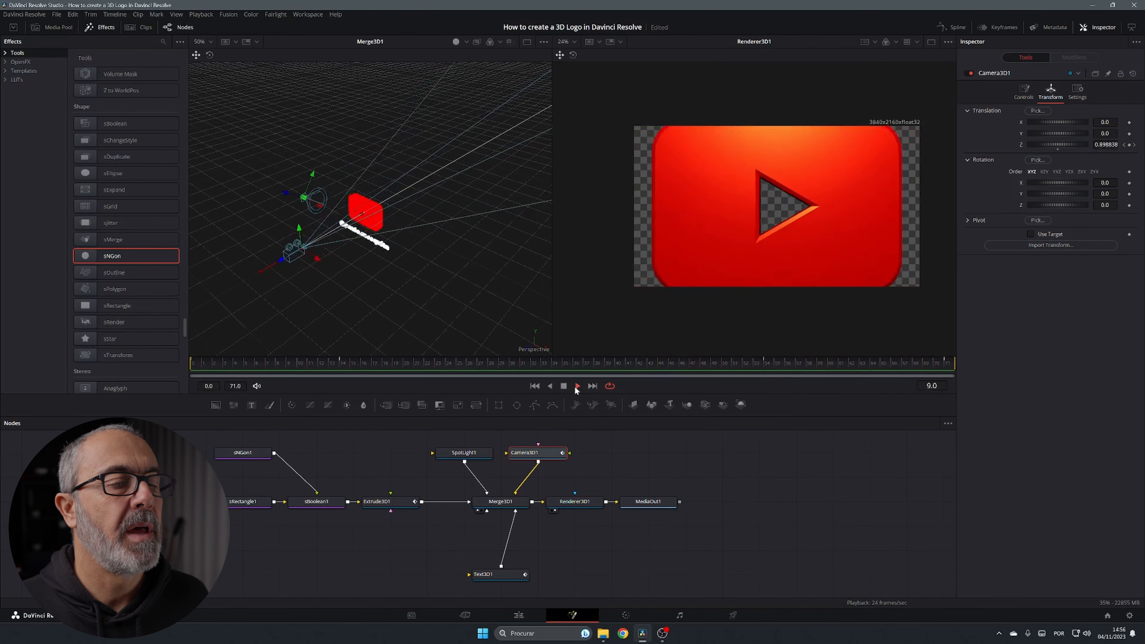
{"action": "left_click", "coordinate": [577, 386]}
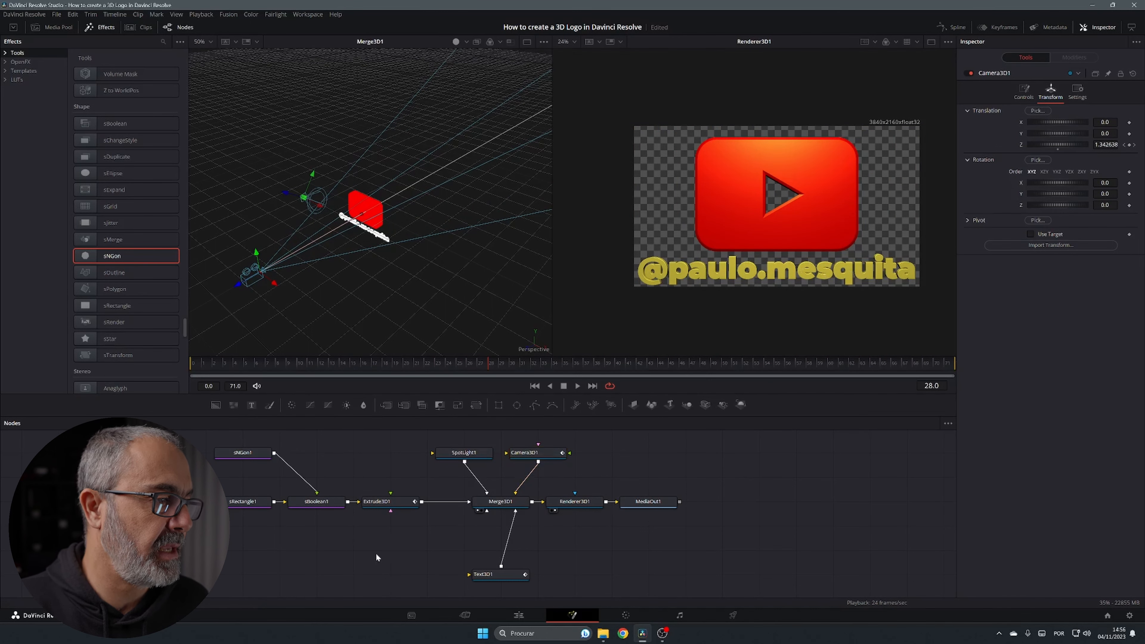
Add a Replace Material 3D node via the 'mater' search and insert it on the Text3D1→Merge3D1 link
{"action": "key", "text": "shift+space"}
{"action": "type", "text": "mater"}
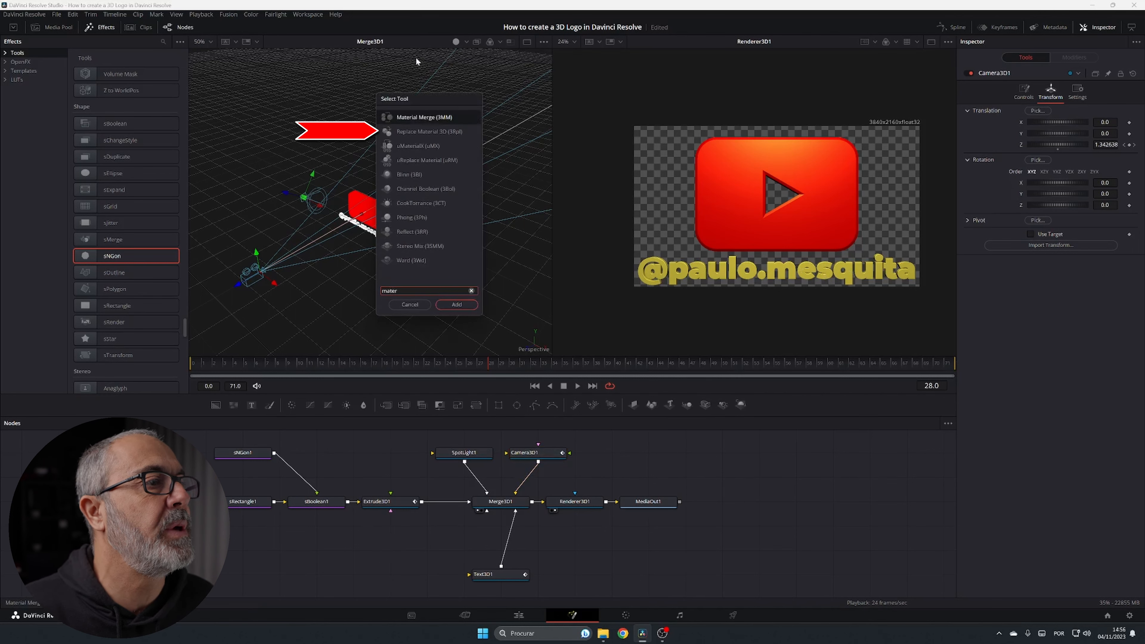
{"action": "left_click", "coordinate": [436, 131]}
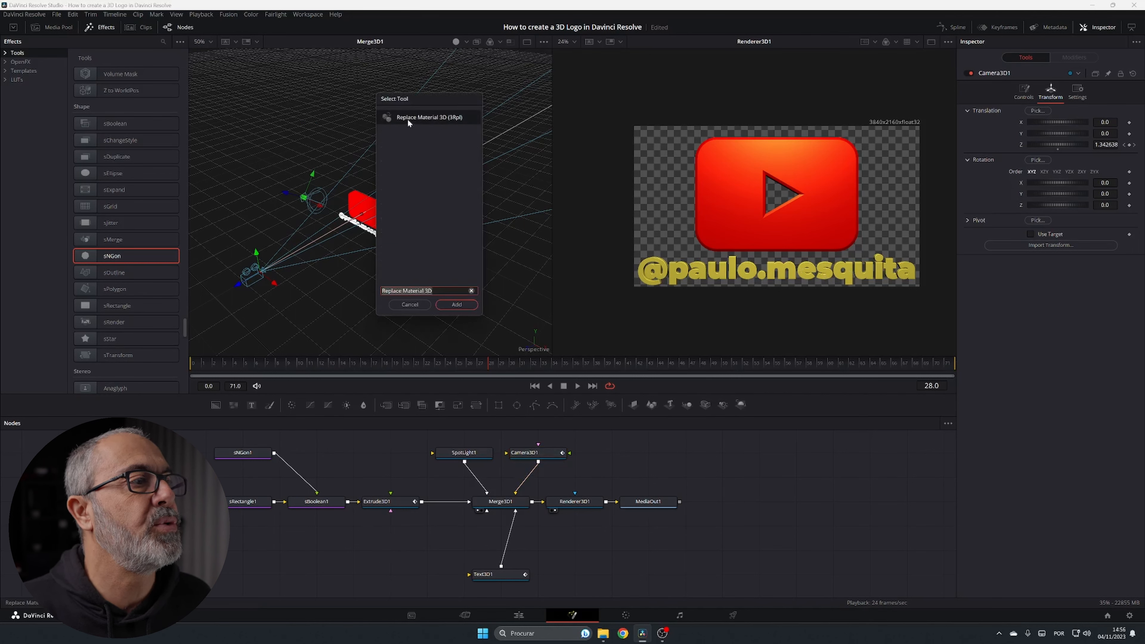
{"action": "left_click", "coordinate": [457, 305]}
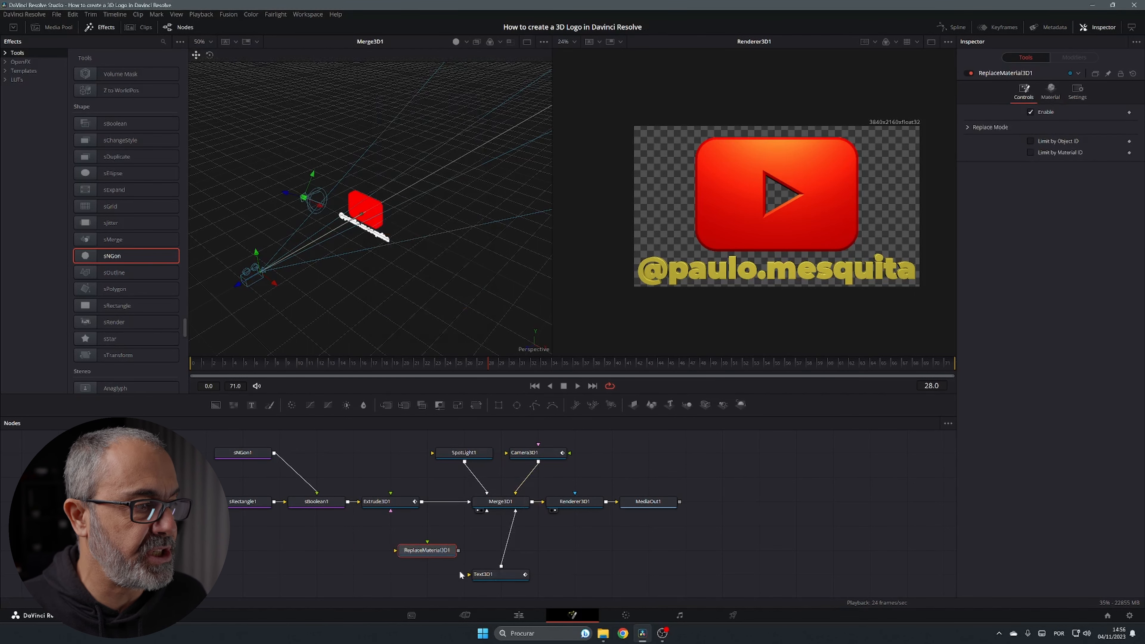
{"action": "left_click_drag", "start_coordinate": [429, 550], "coordinate": [511, 546]}
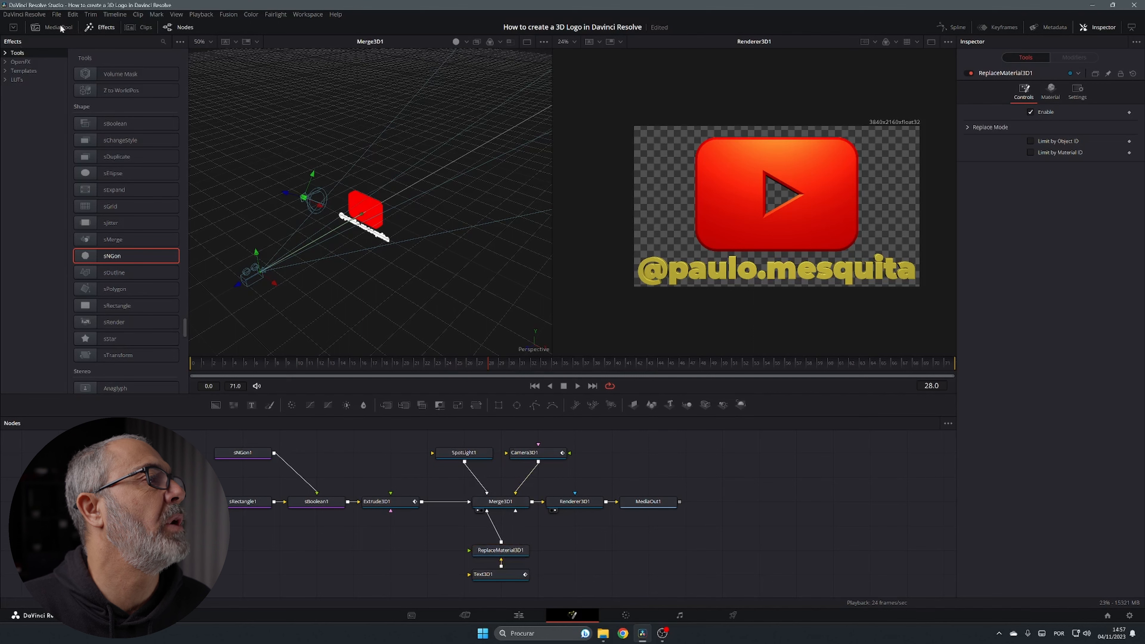
Connect pexels-shonejai-1227511.jpg from the Media Pool to ReplaceMaterial3D1, then move to the Edit page
{"action": "left_click", "coordinate": [61, 28]}
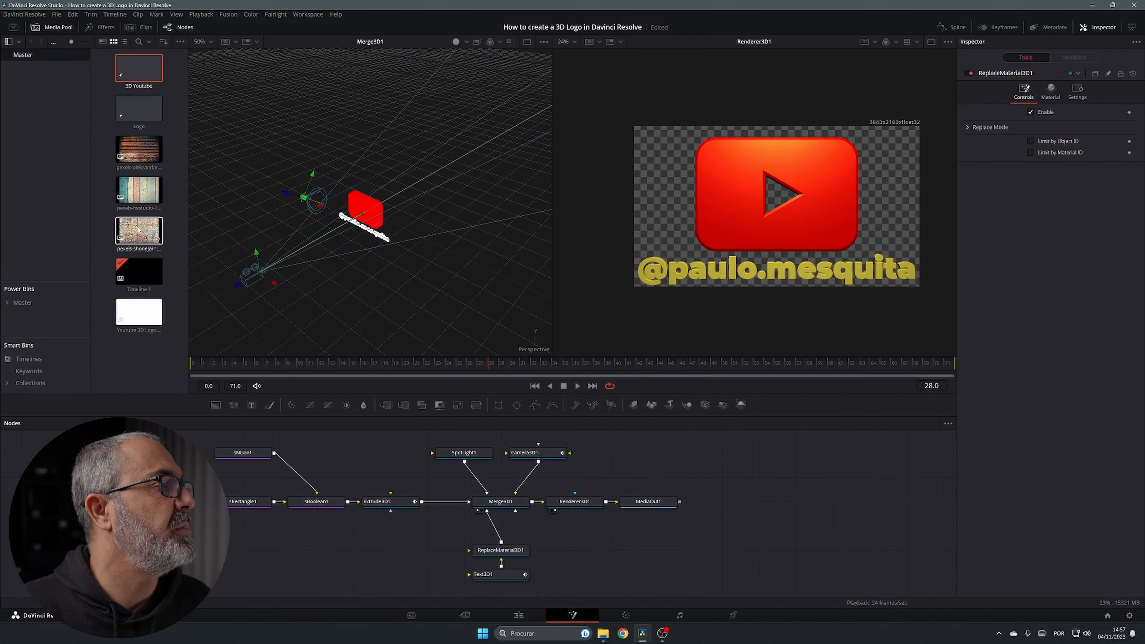
{"action": "left_click_drag", "start_coordinate": [138, 230], "coordinate": [486, 552]}
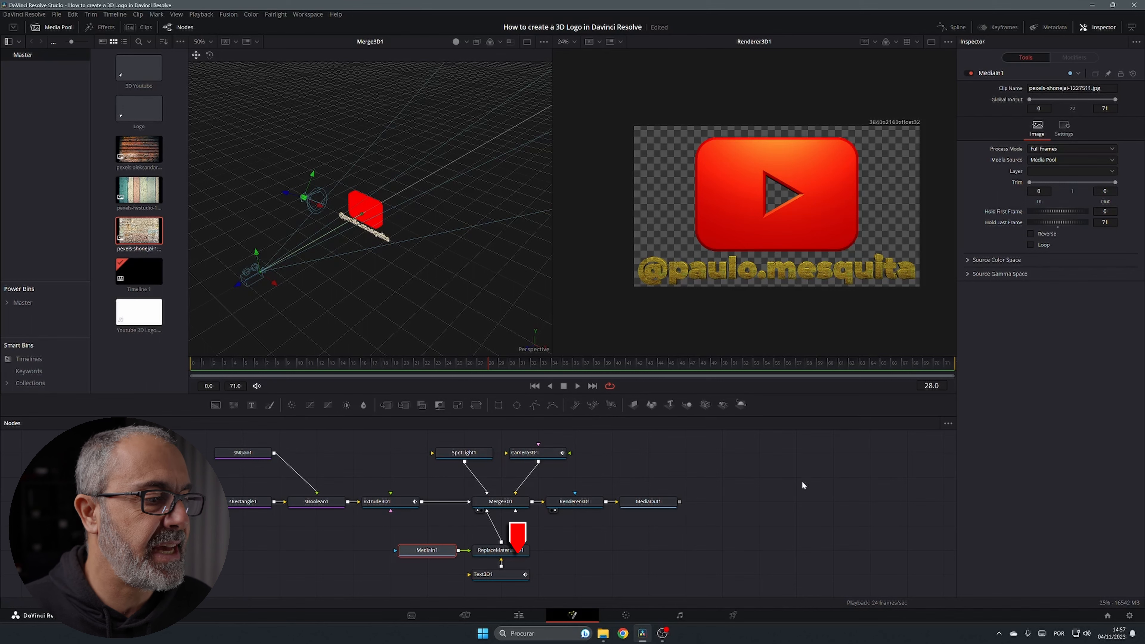
{"action": "left_click", "coordinate": [519, 616]}
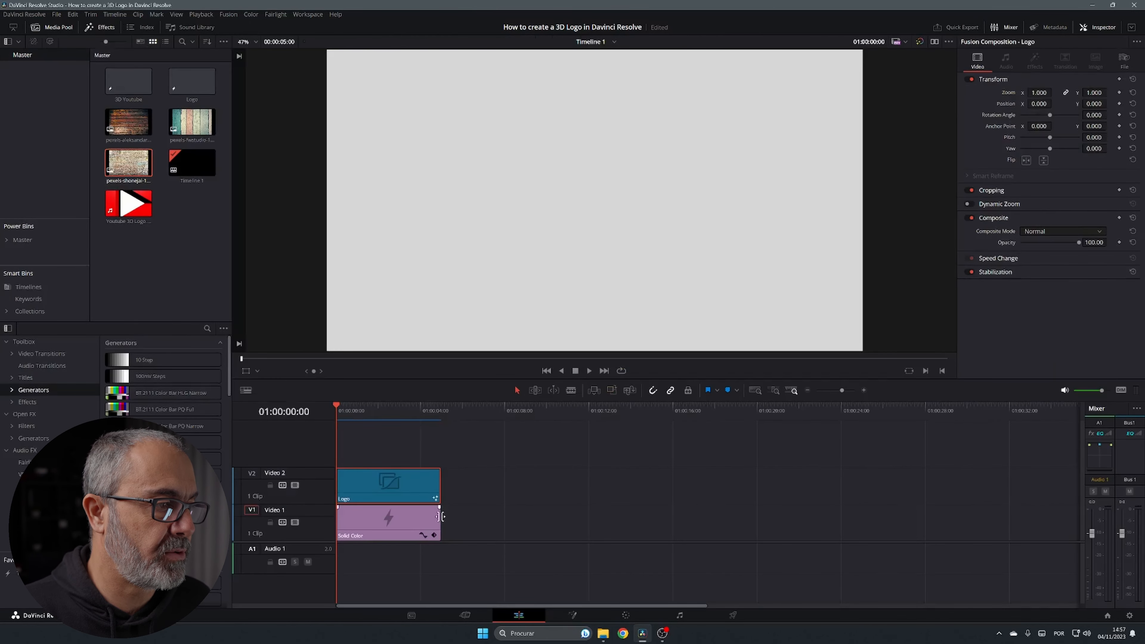
Extend the Solid Color clip to about 11 seconds and change its colour to white #ffffff
{"action": "left_click_drag", "start_coordinate": [441, 517], "coordinate": [569, 513]}
{"action": "left_click", "coordinate": [561, 519]}
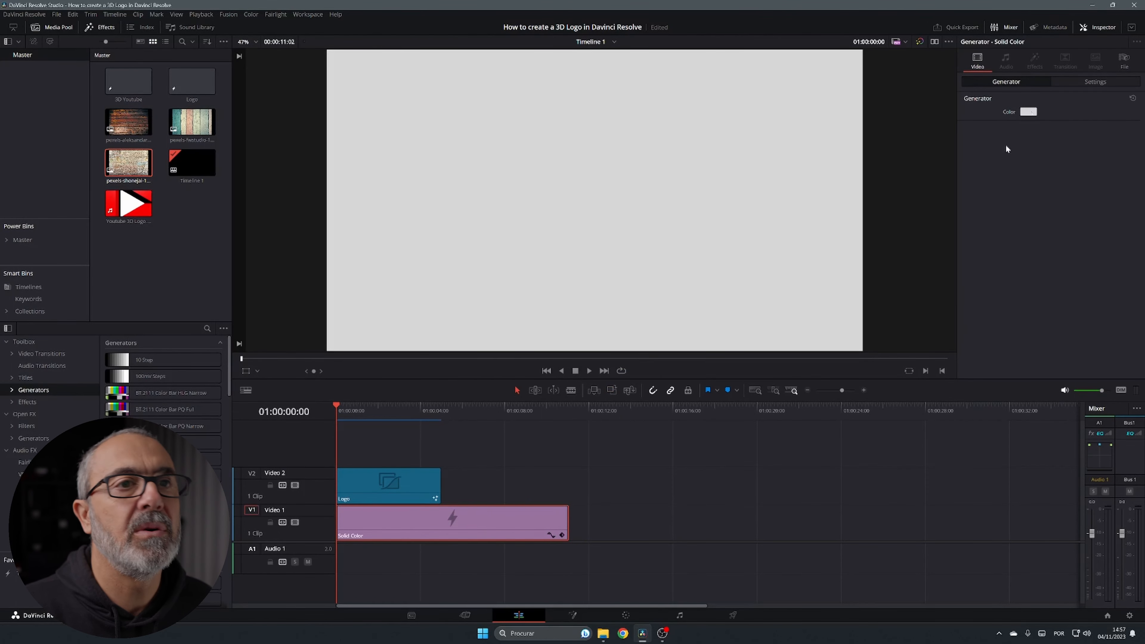
{"action": "left_click", "coordinate": [1032, 112]}
{"action": "left_click_drag", "start_coordinate": [660, 239], "coordinate": [668, 226]}
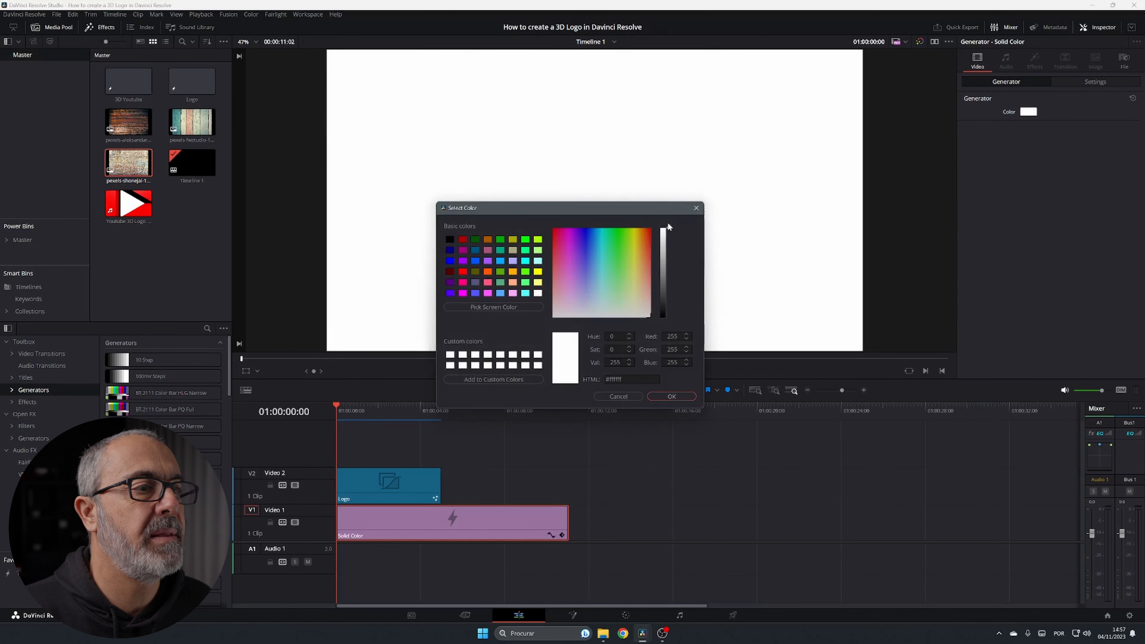
{"action": "left_click", "coordinate": [663, 396]}
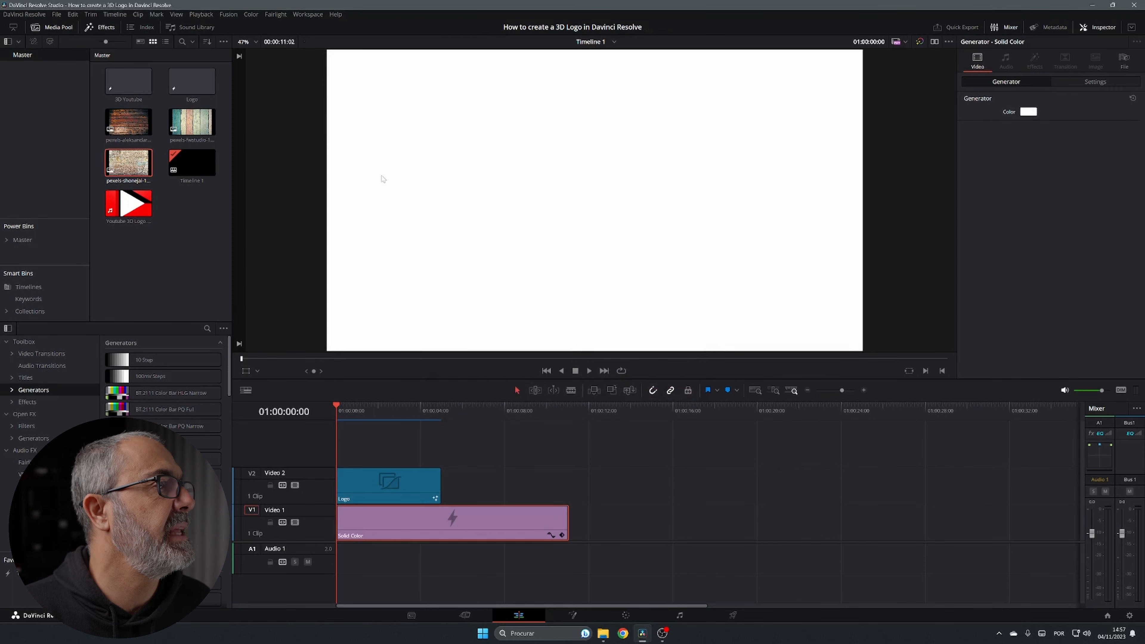
{"action": "left_click", "coordinate": [129, 82]}
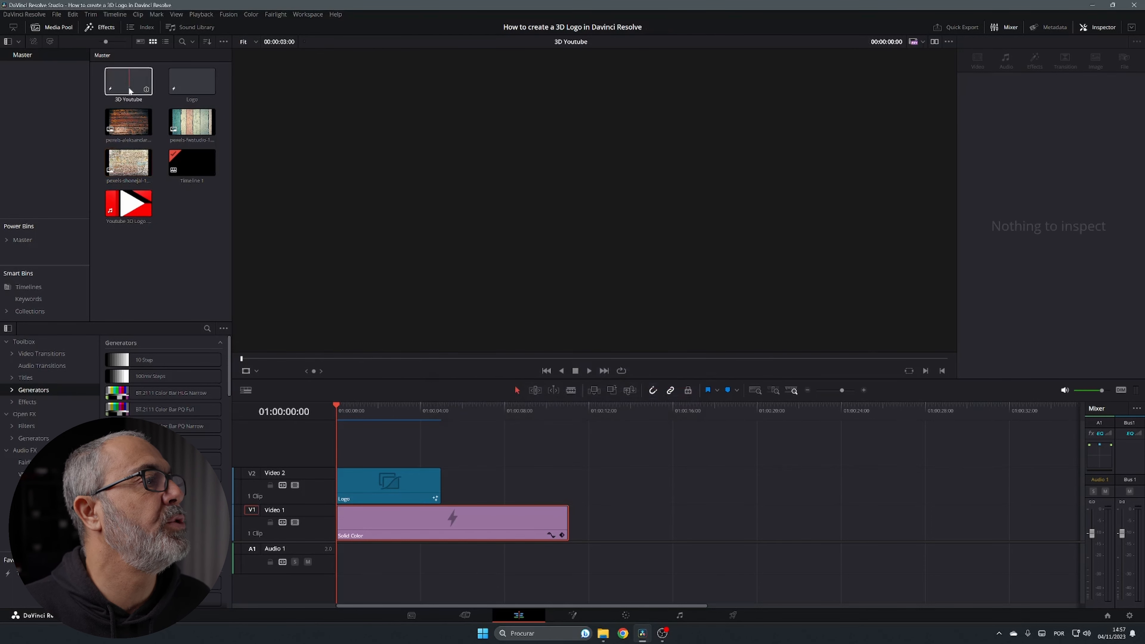
Place 3D Youtube after Logo on Video 2, trim the background to match, and enable Fusion render cache
{"action": "left_click_drag", "start_coordinate": [129, 81], "coordinate": [446, 488]}
{"action": "left_click_drag", "start_coordinate": [568, 523], "coordinate": [505, 524]}
{"action": "left_click", "coordinate": [457, 493]}
{"action": "right_click", "coordinate": [458, 492]}
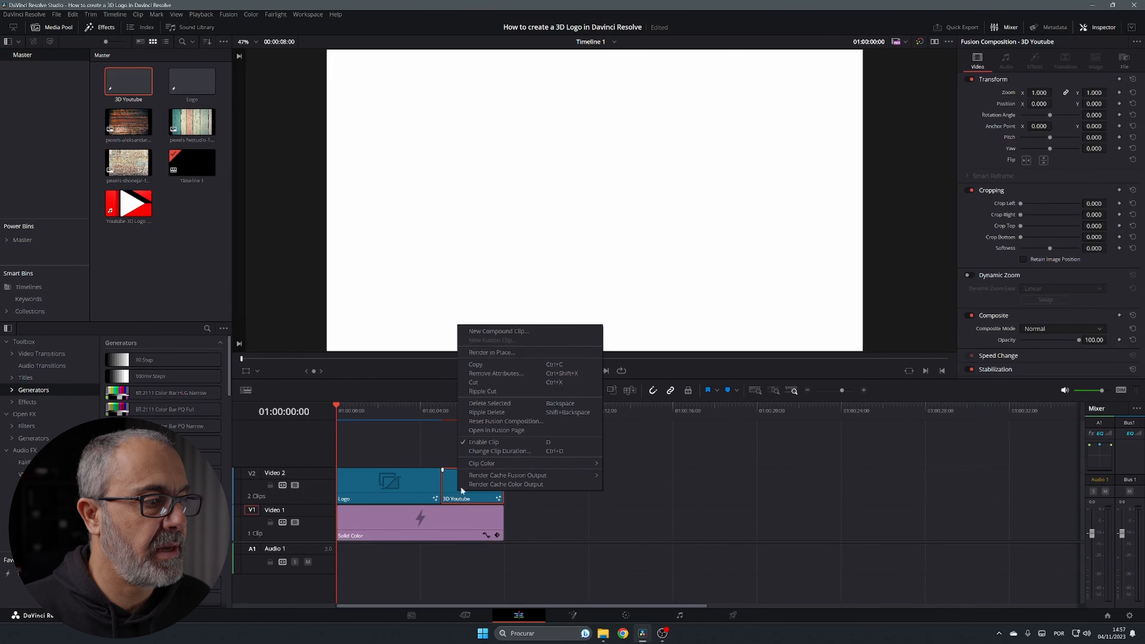
{"action": "mouse_move", "coordinate": [511, 475]}
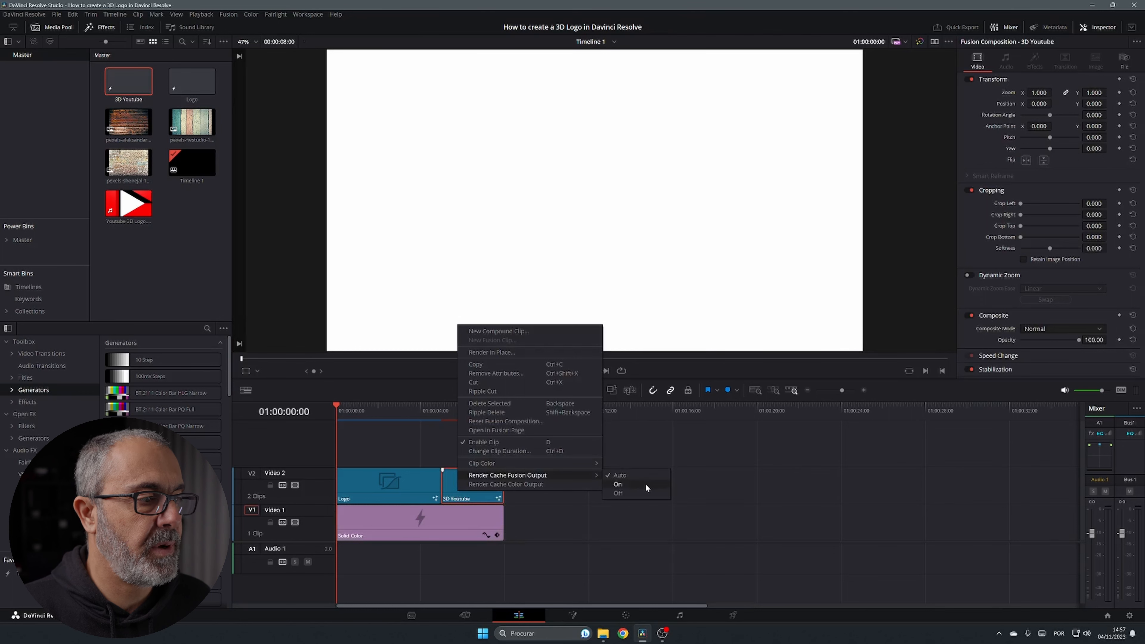
{"action": "left_click", "coordinate": [646, 484]}
Play the timeline from five seconds to preview the red 3D logo over white
{"action": "right_click", "coordinate": [470, 480]}
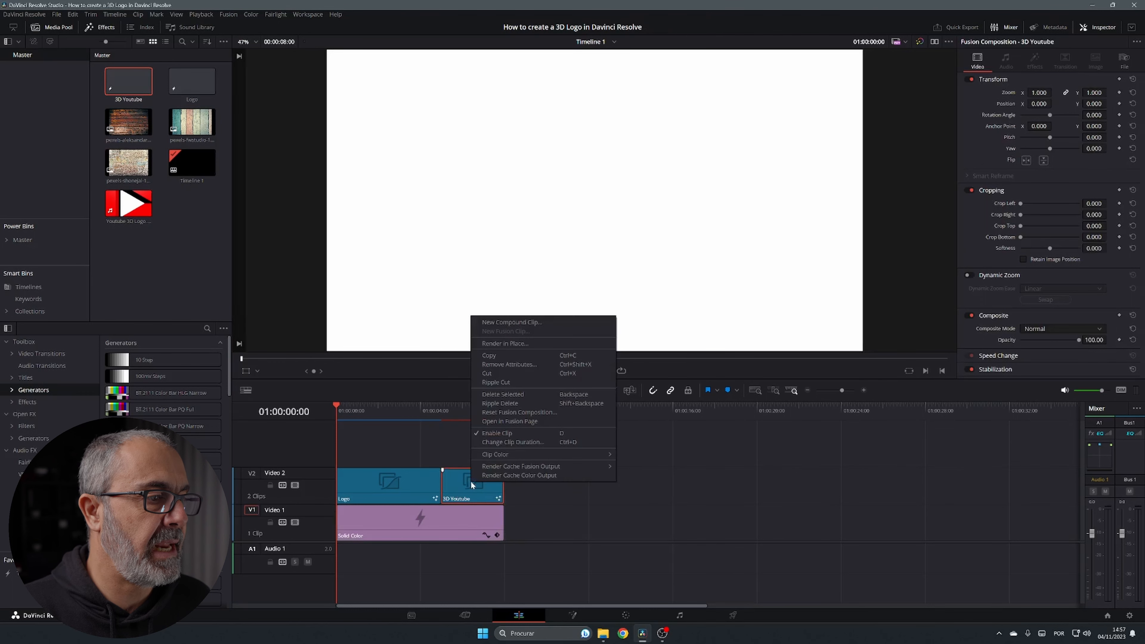
{"action": "left_click", "coordinate": [544, 475]}
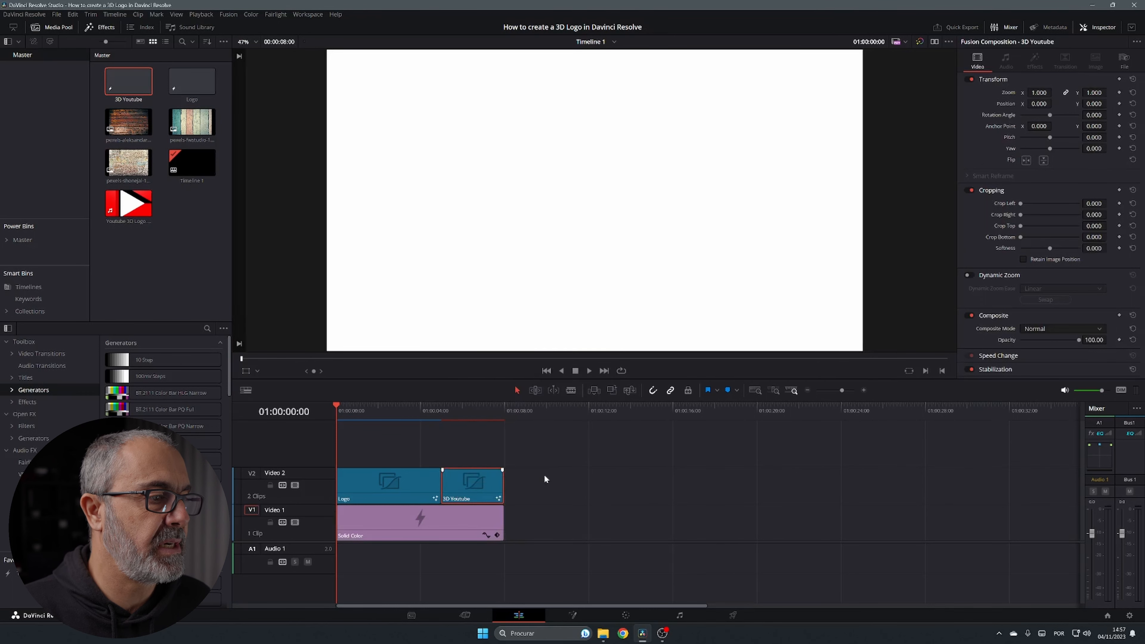
{"action": "left_click", "coordinate": [440, 409]}
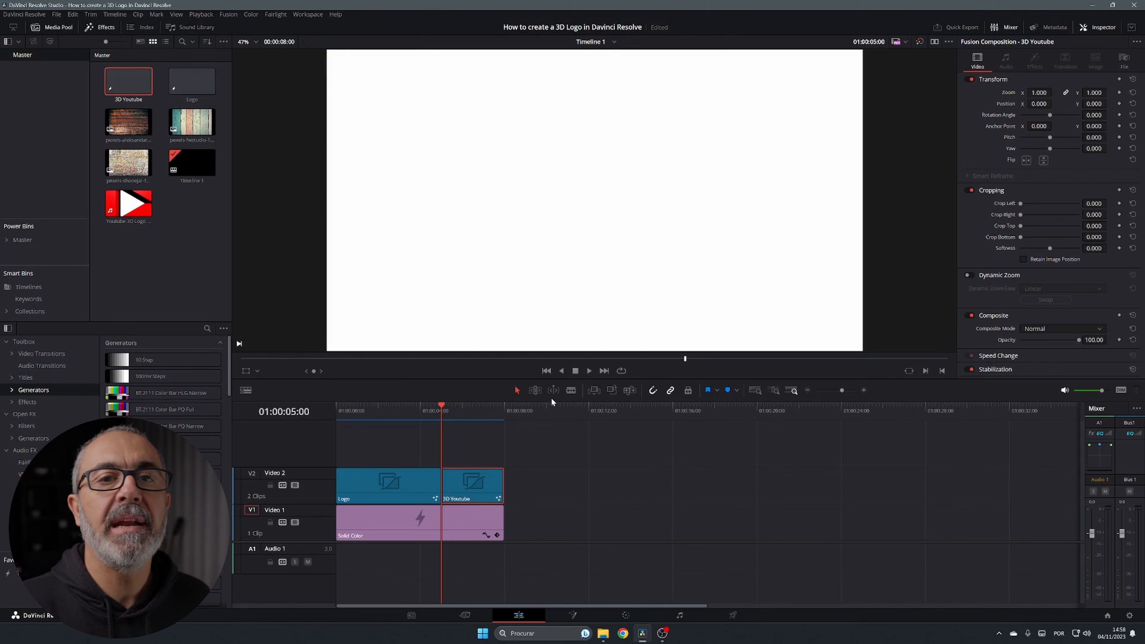
{"action": "left_click", "coordinate": [589, 371]}
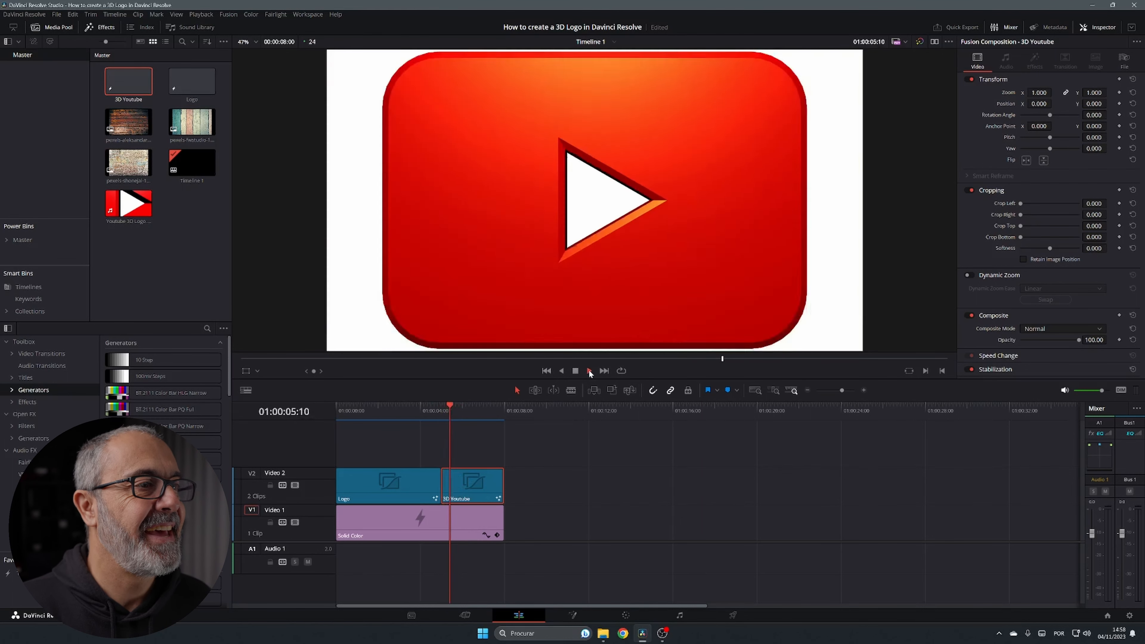